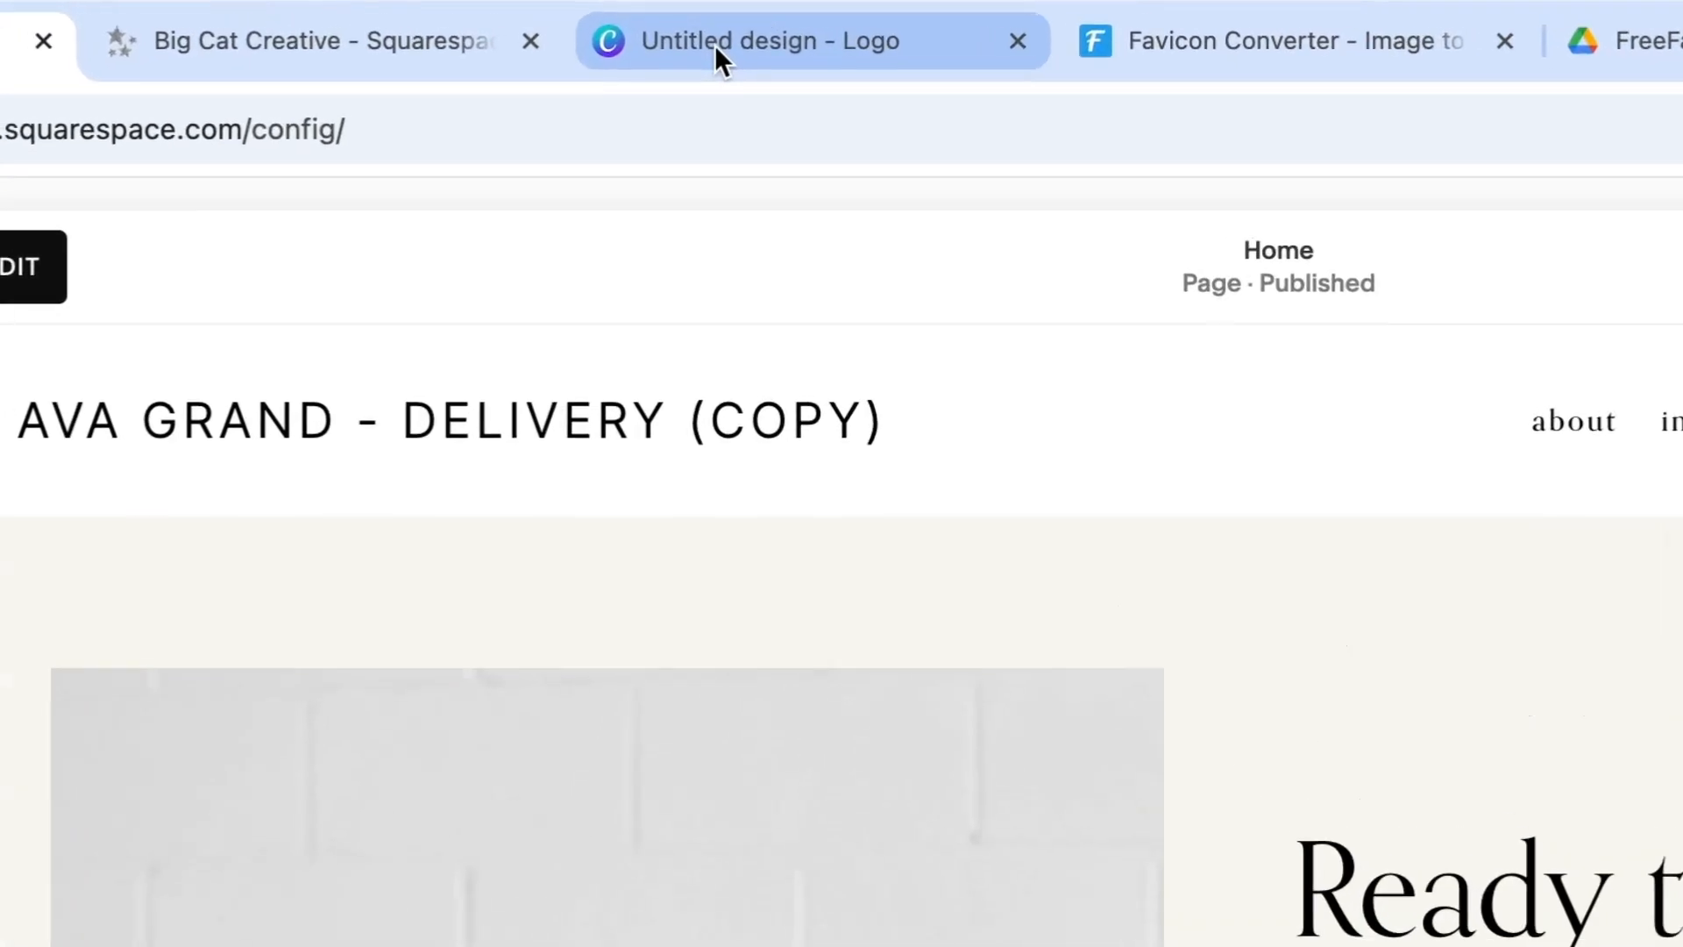
pyautogui.click(713, 44)
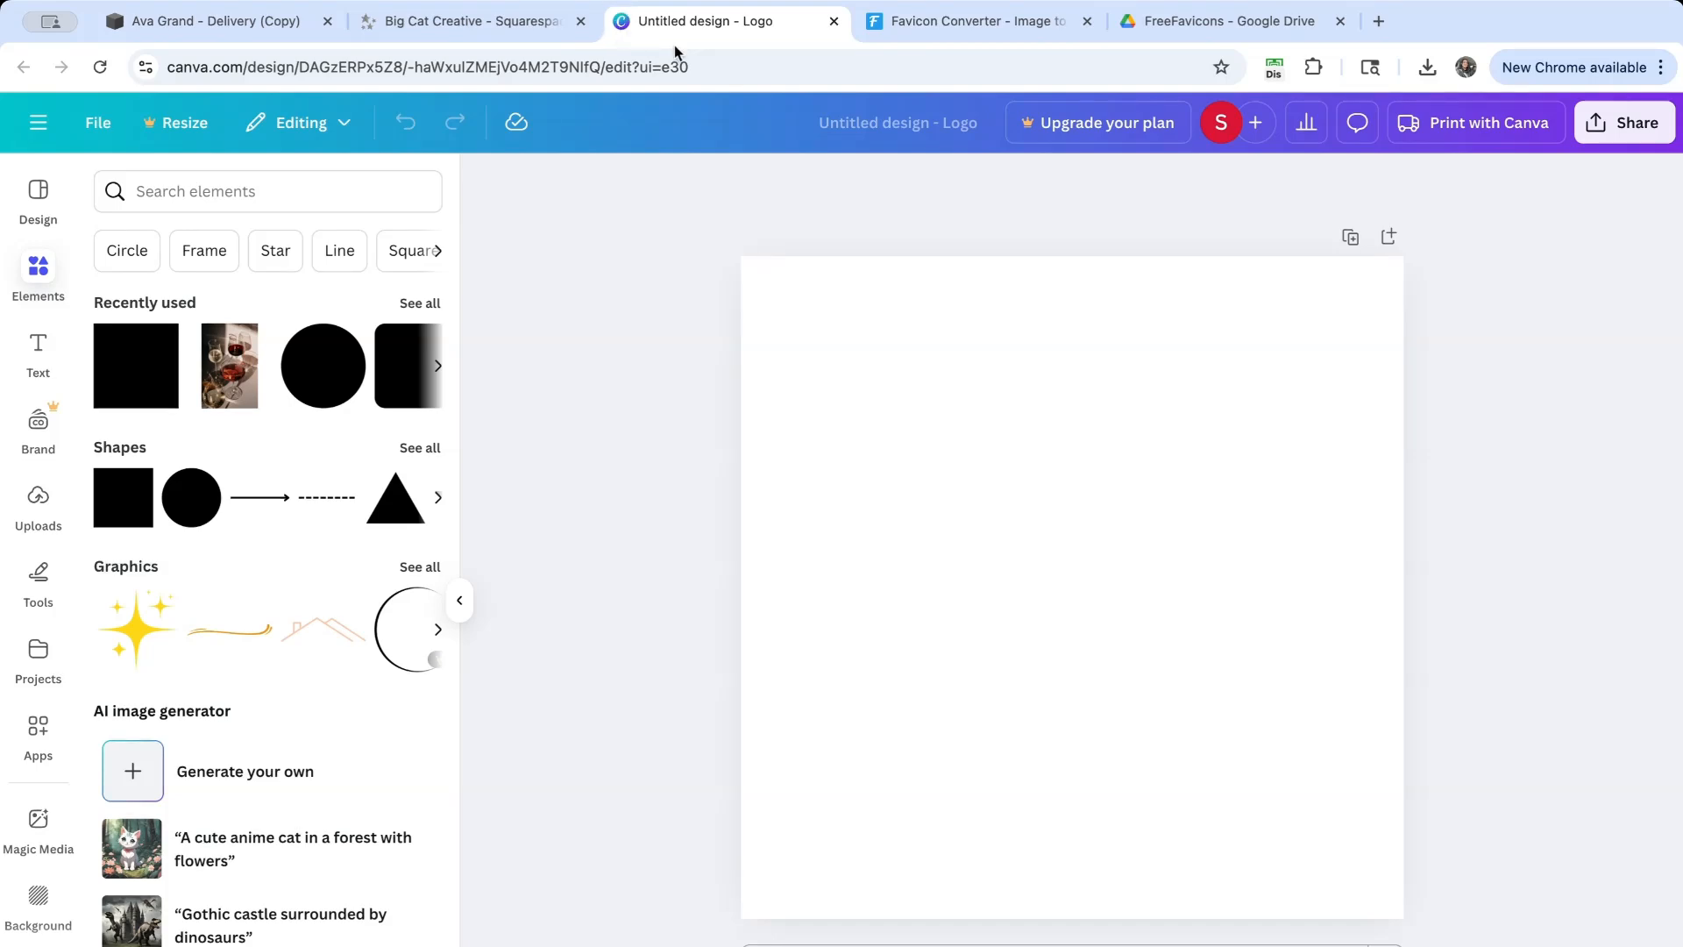
pyautogui.click(447, 25)
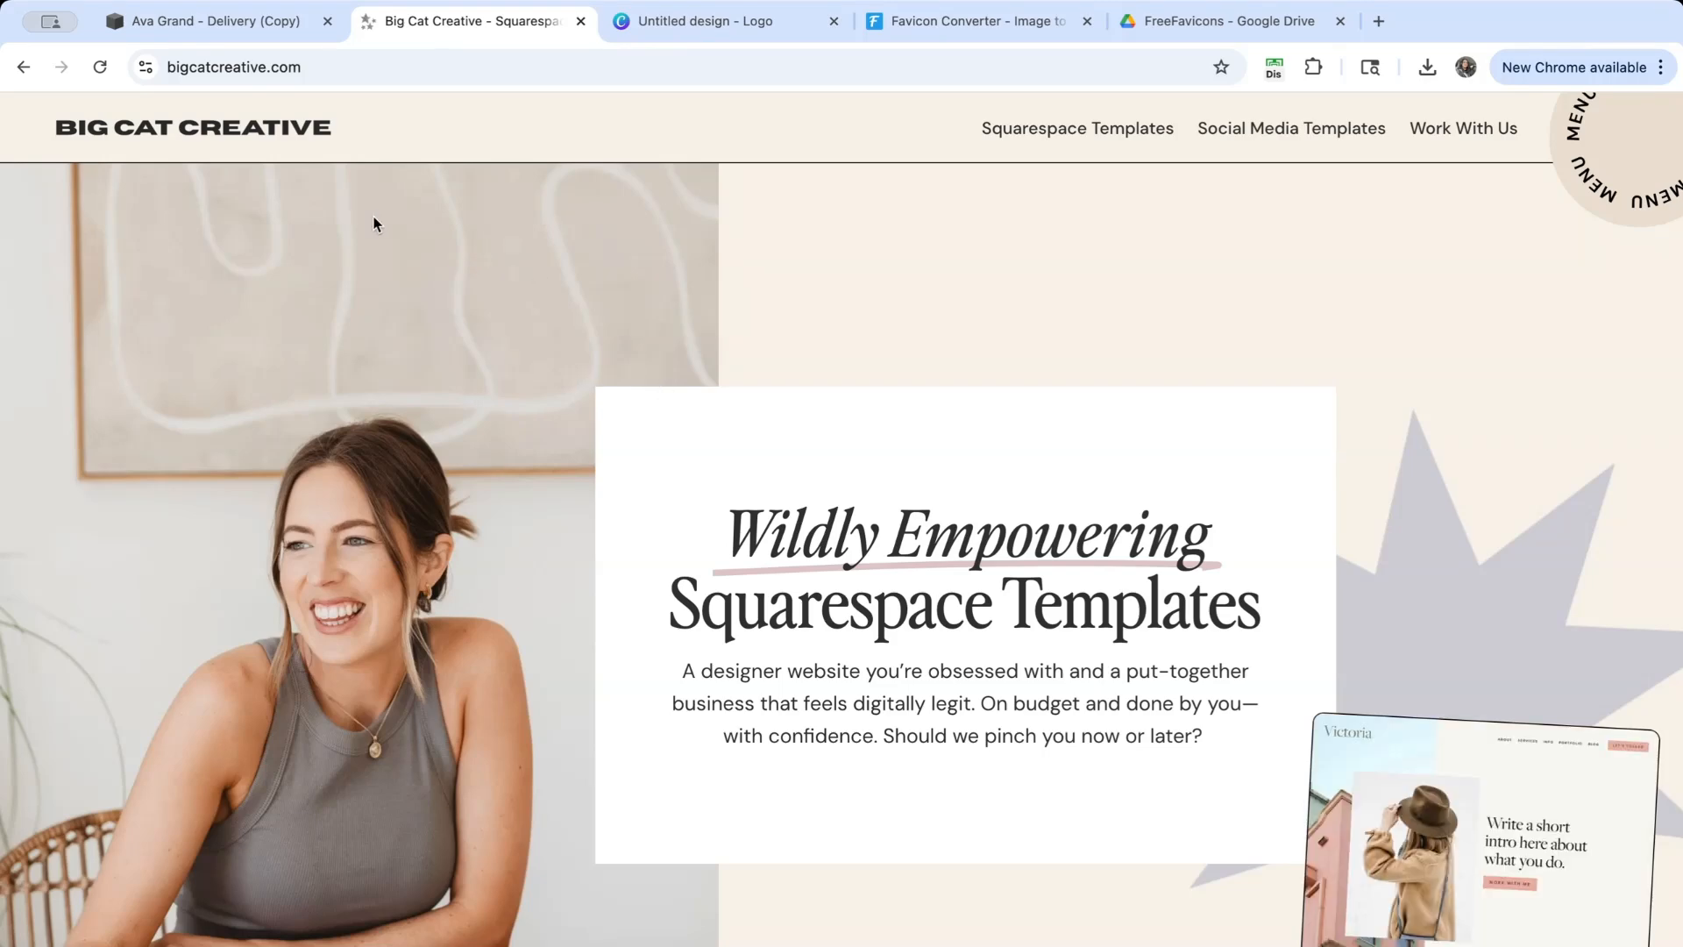
pyautogui.click(161, 21)
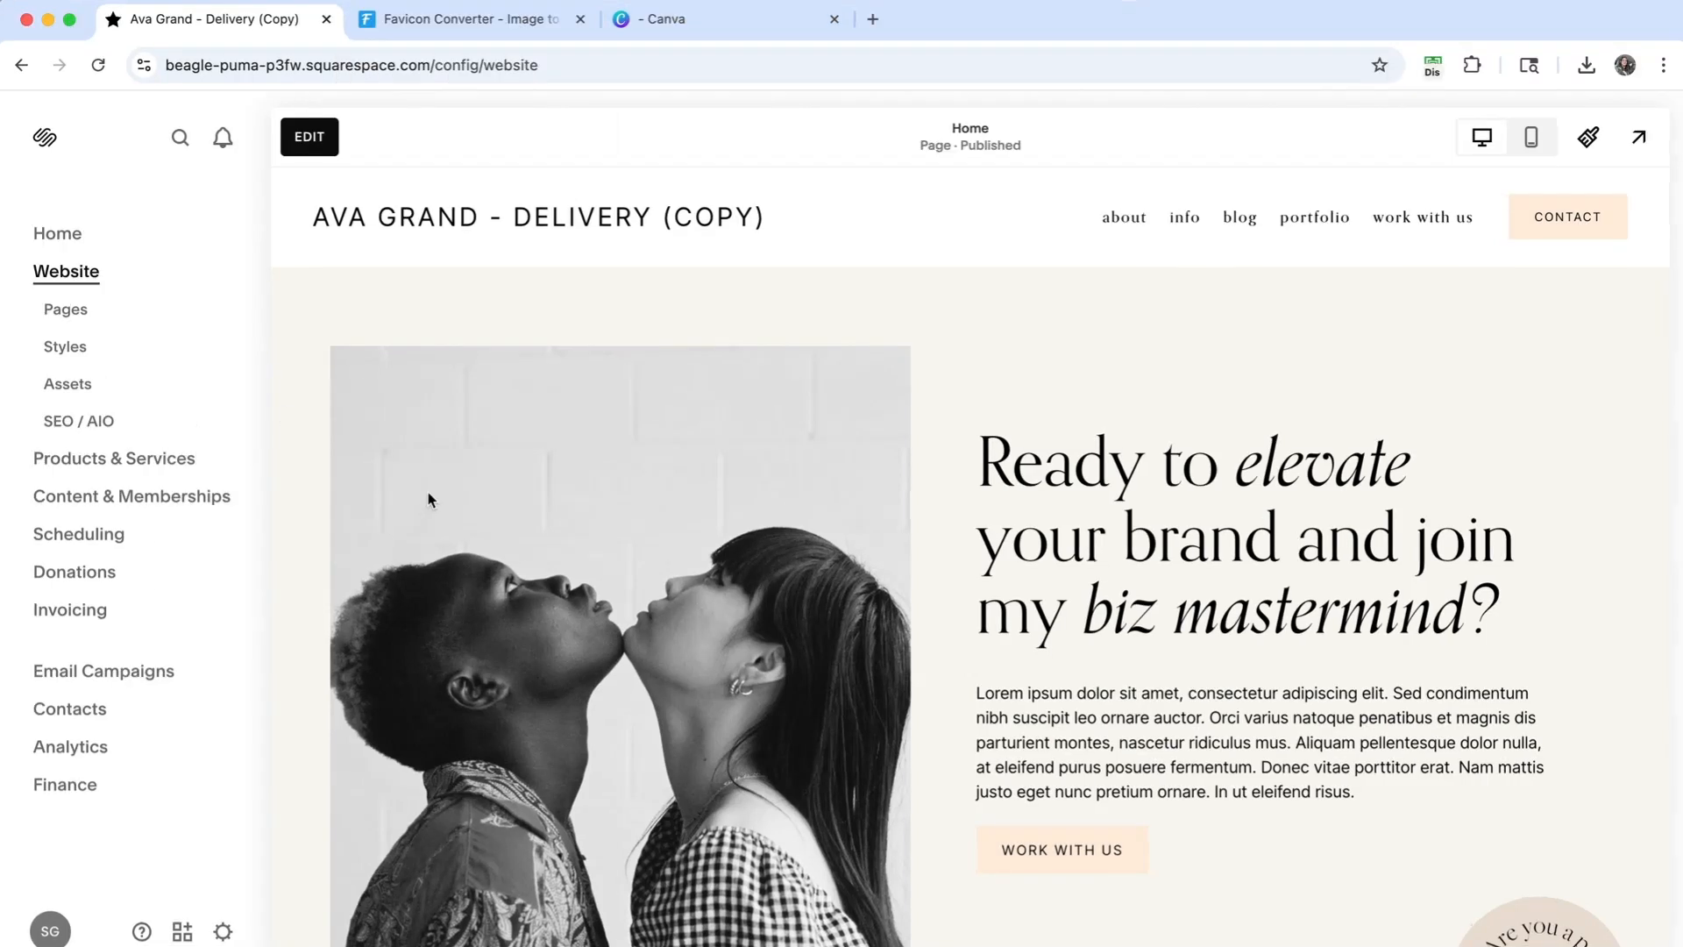
# - Search the site settings for "favi" and open the Favicon settings page
pyautogui.press('super+k')
pyautogui.write('faiv')
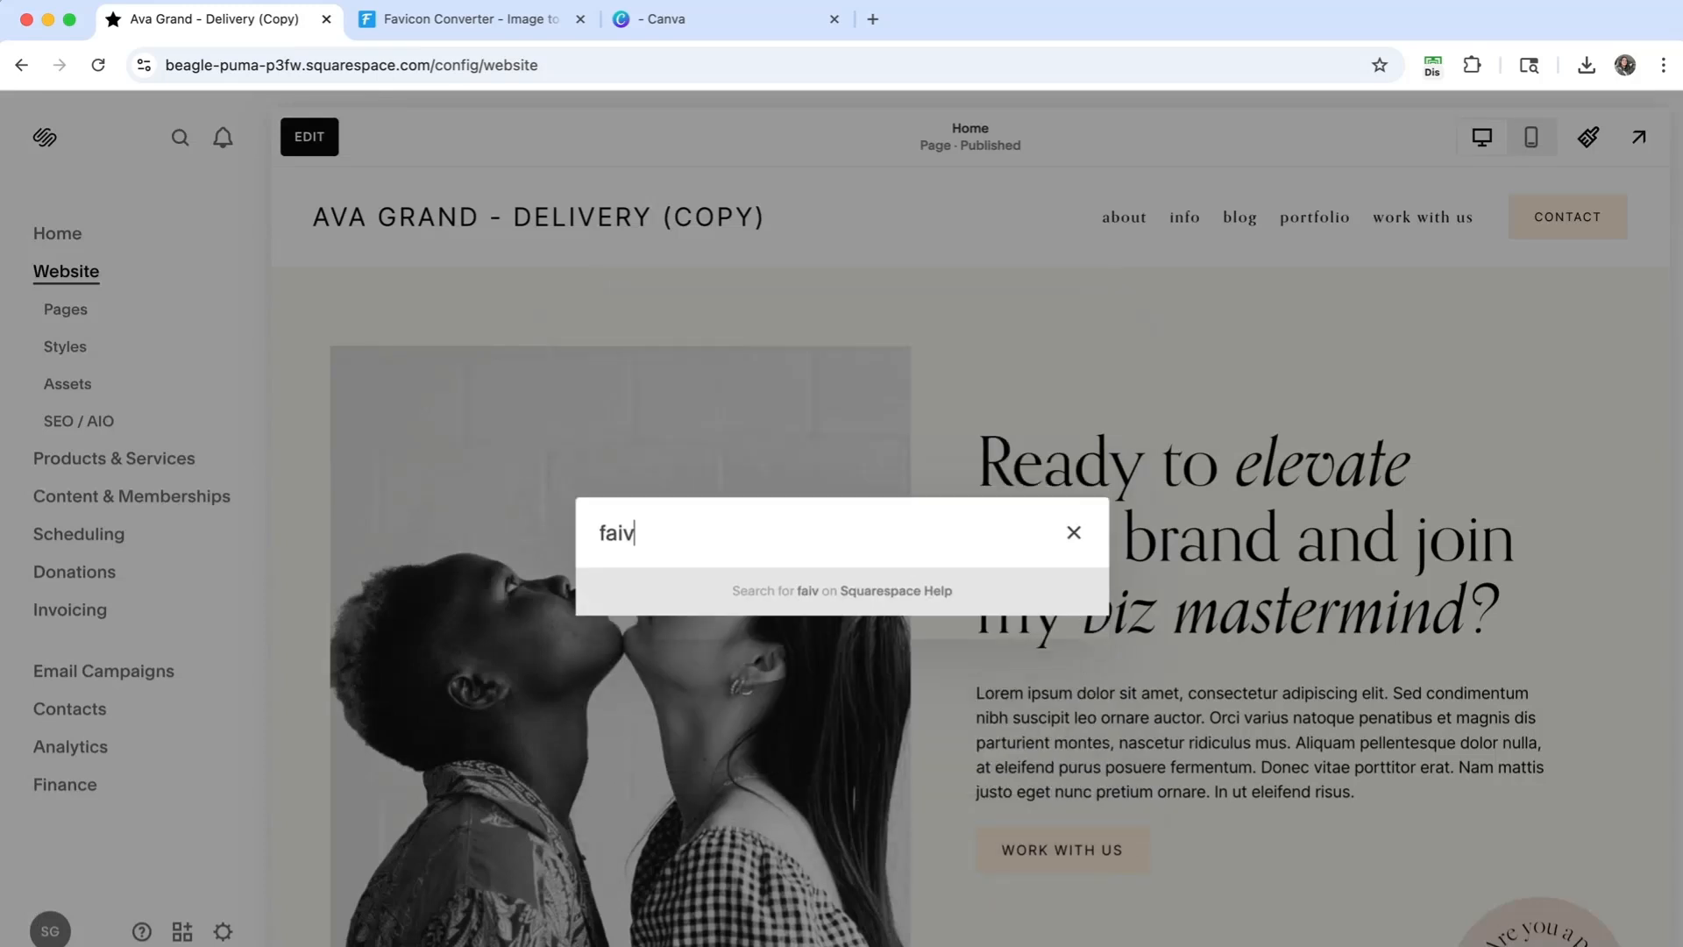
pyautogui.press('BackSpace')
pyautogui.press('BackSpace')
pyautogui.write('vi')
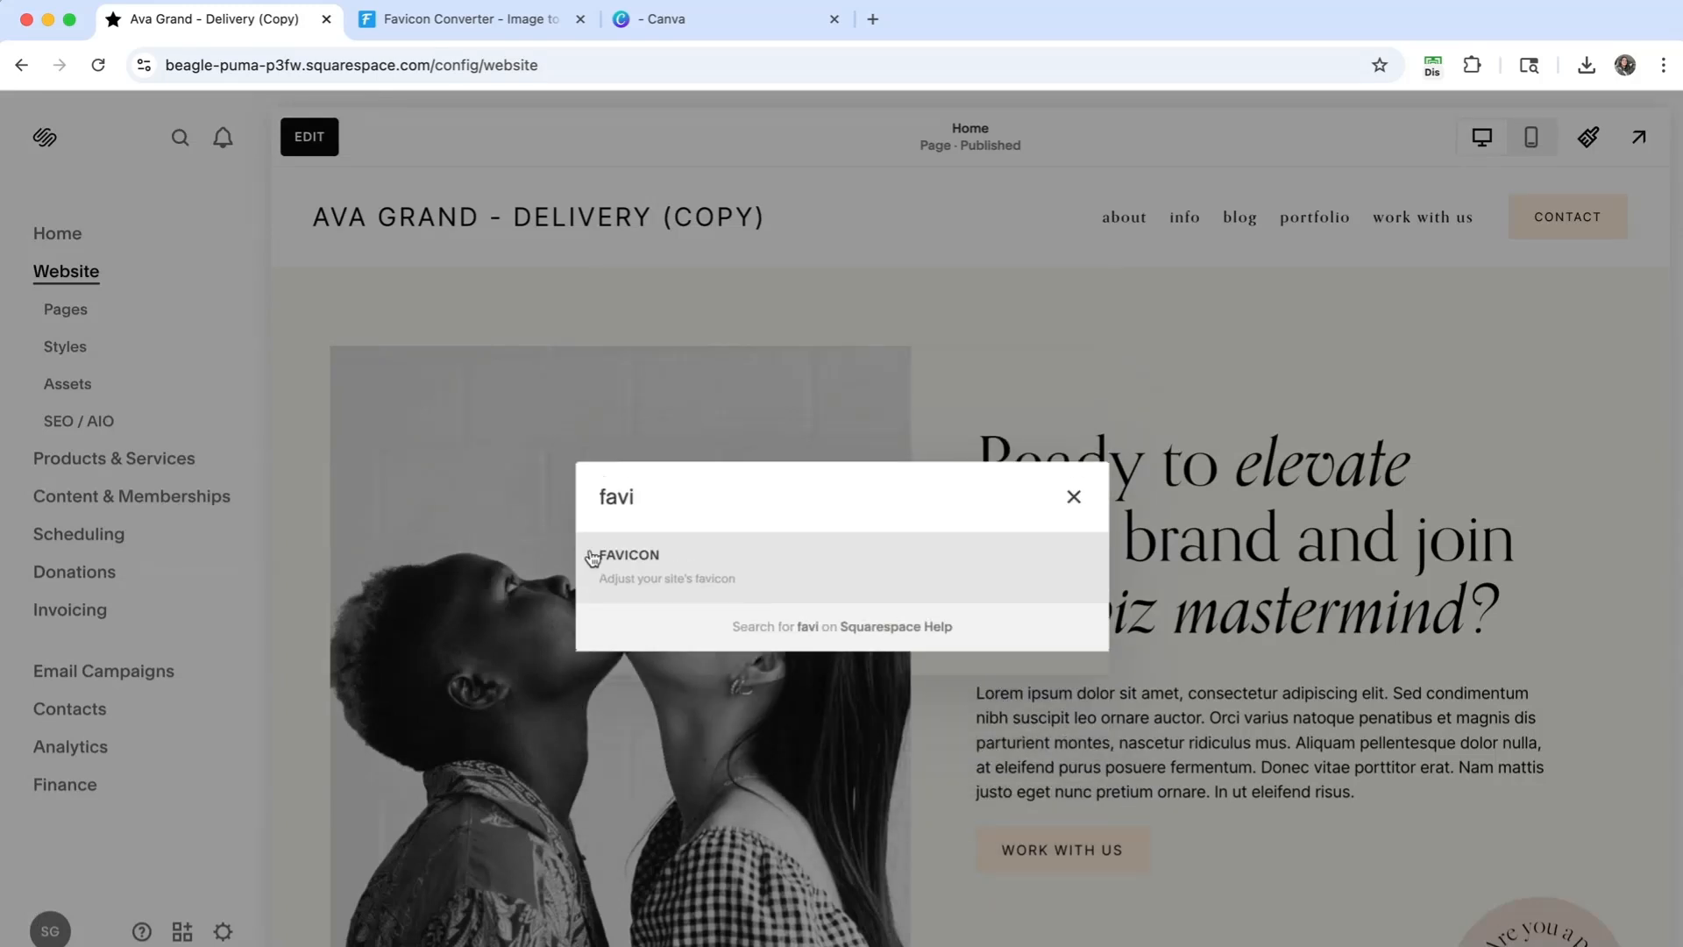
pyautogui.click(680, 582)
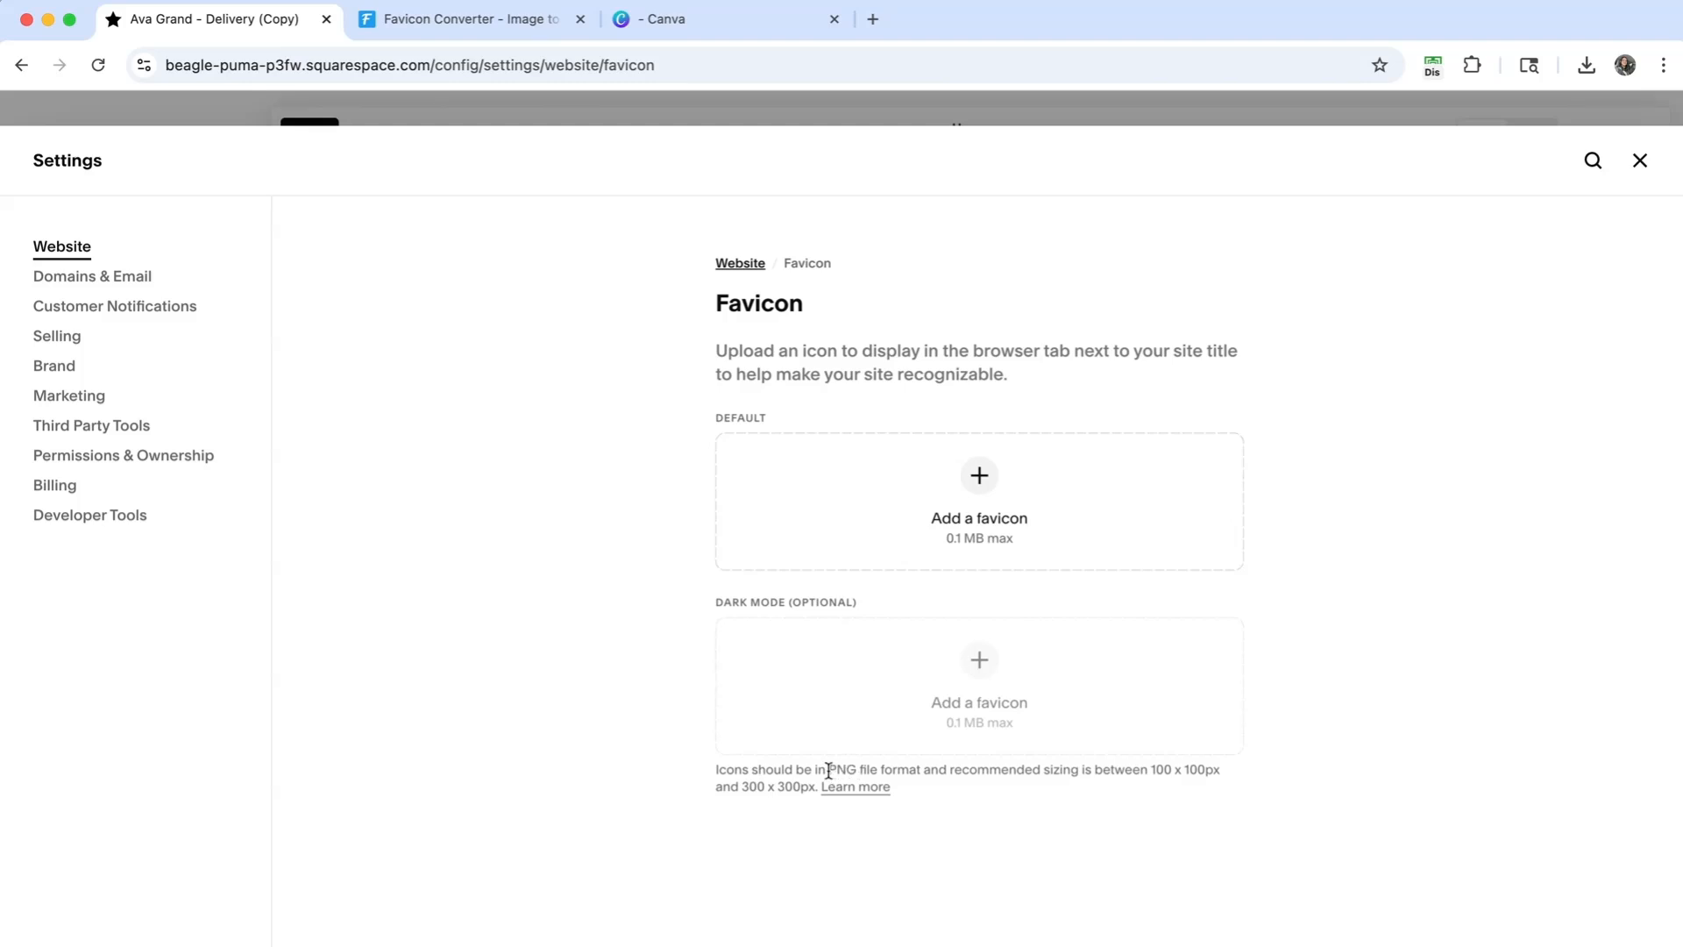
# - Check the required file format and recommended pixel sizes for the favicon, and close the settings
pyautogui.moveTo(827, 770); pyautogui.dragTo(914, 770)
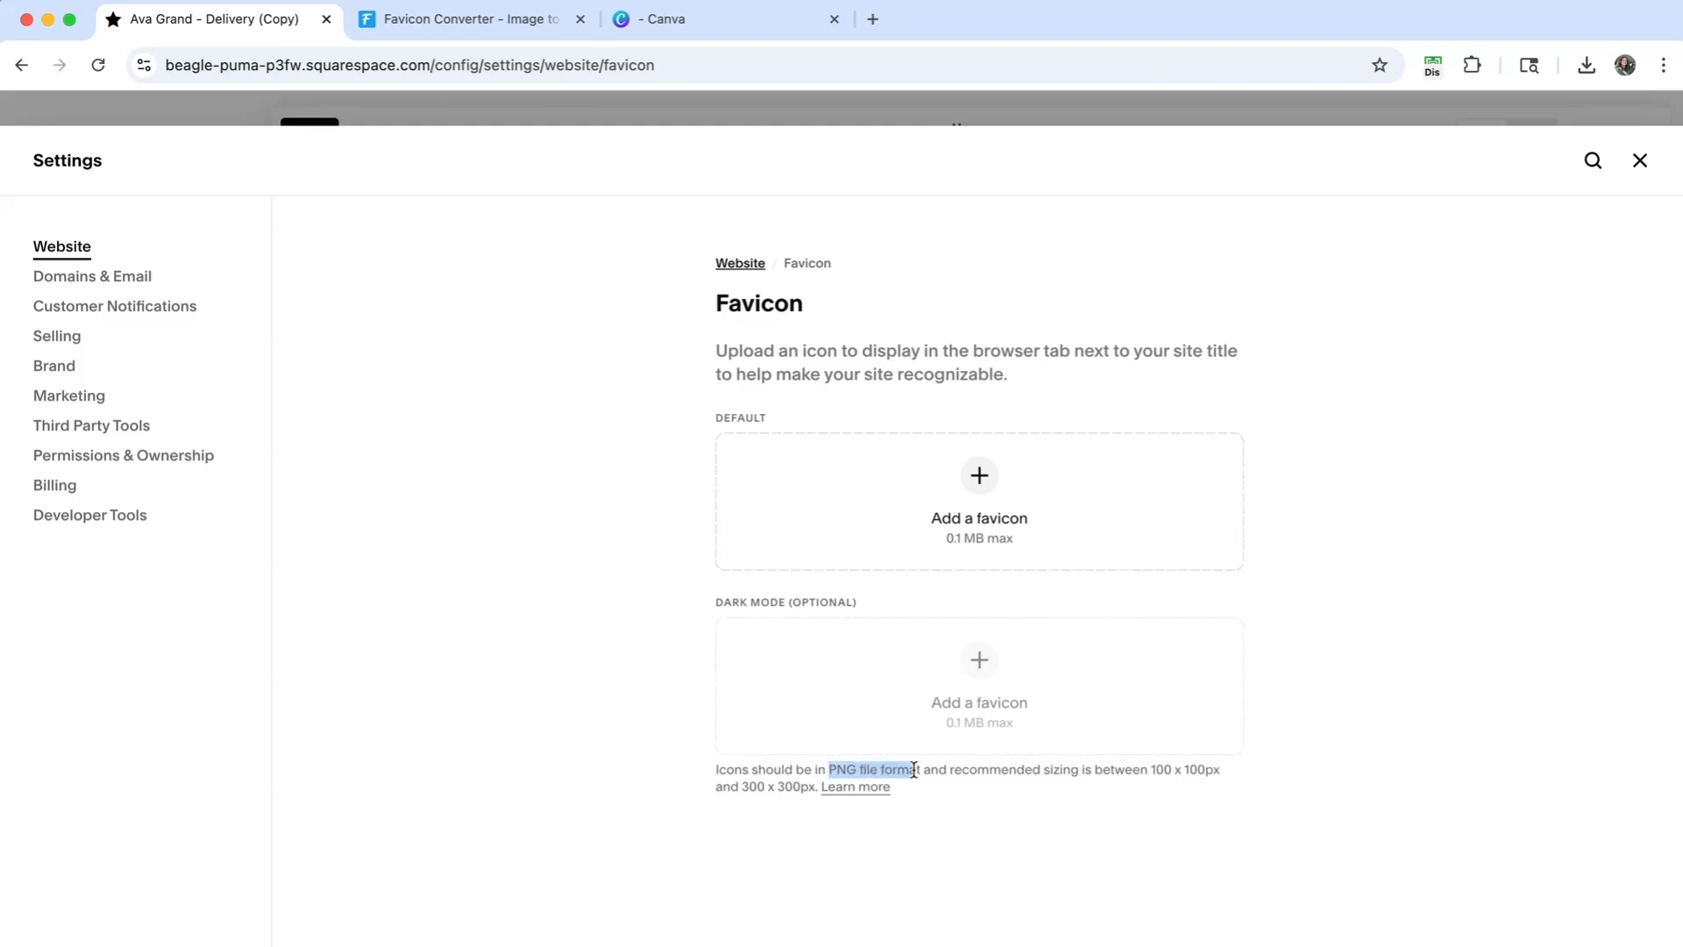
pyautogui.click(1111, 770)
pyautogui.moveTo(1154, 768); pyautogui.dragTo(1221, 768)
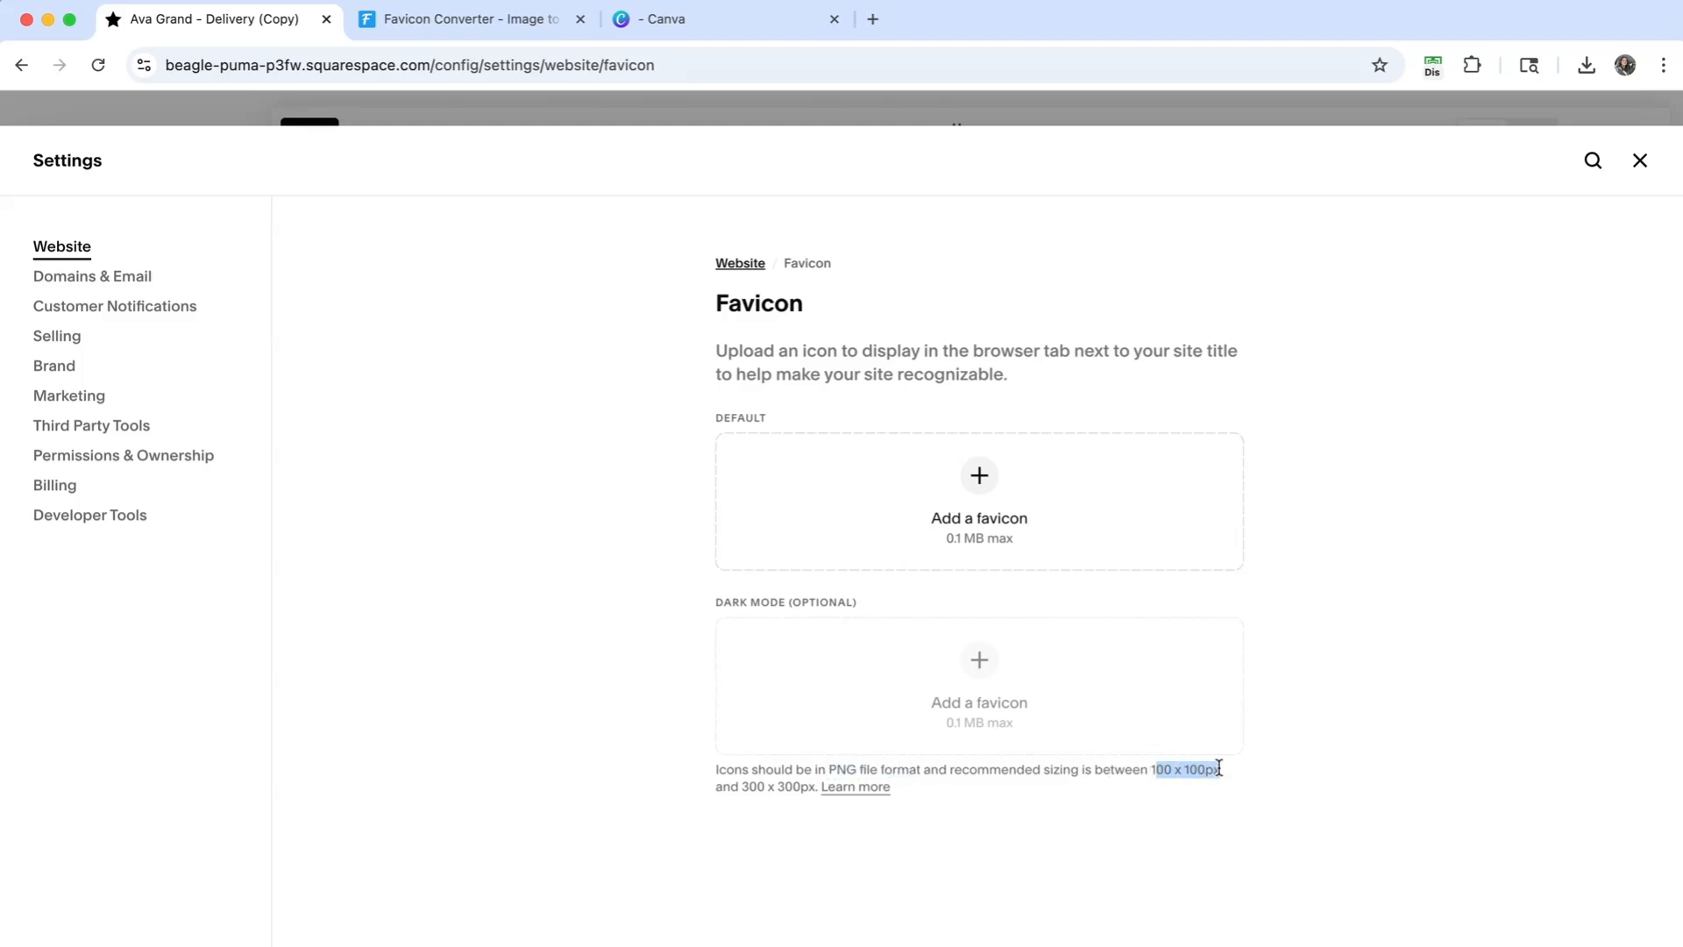
pyautogui.moveTo(741, 786); pyautogui.dragTo(827, 786)
pyautogui.click(947, 799)
pyautogui.click(1639, 160)
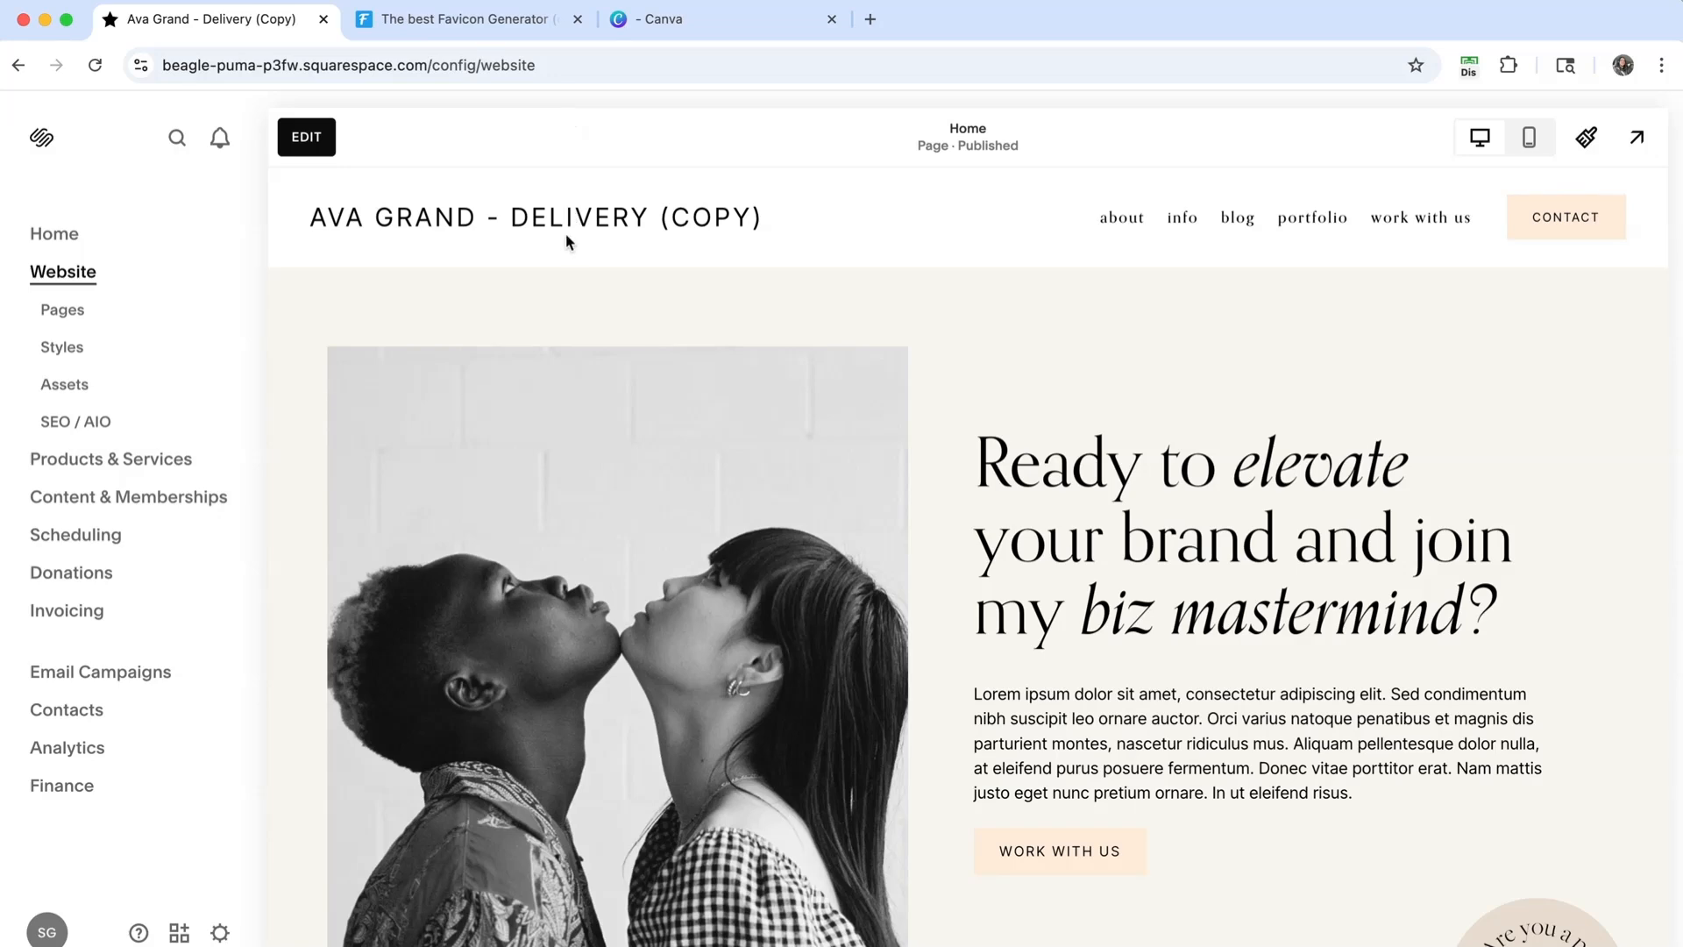
# - Switch to the favicon.io site, check its web address, and open its image Converter
pyautogui.click(384, 26)
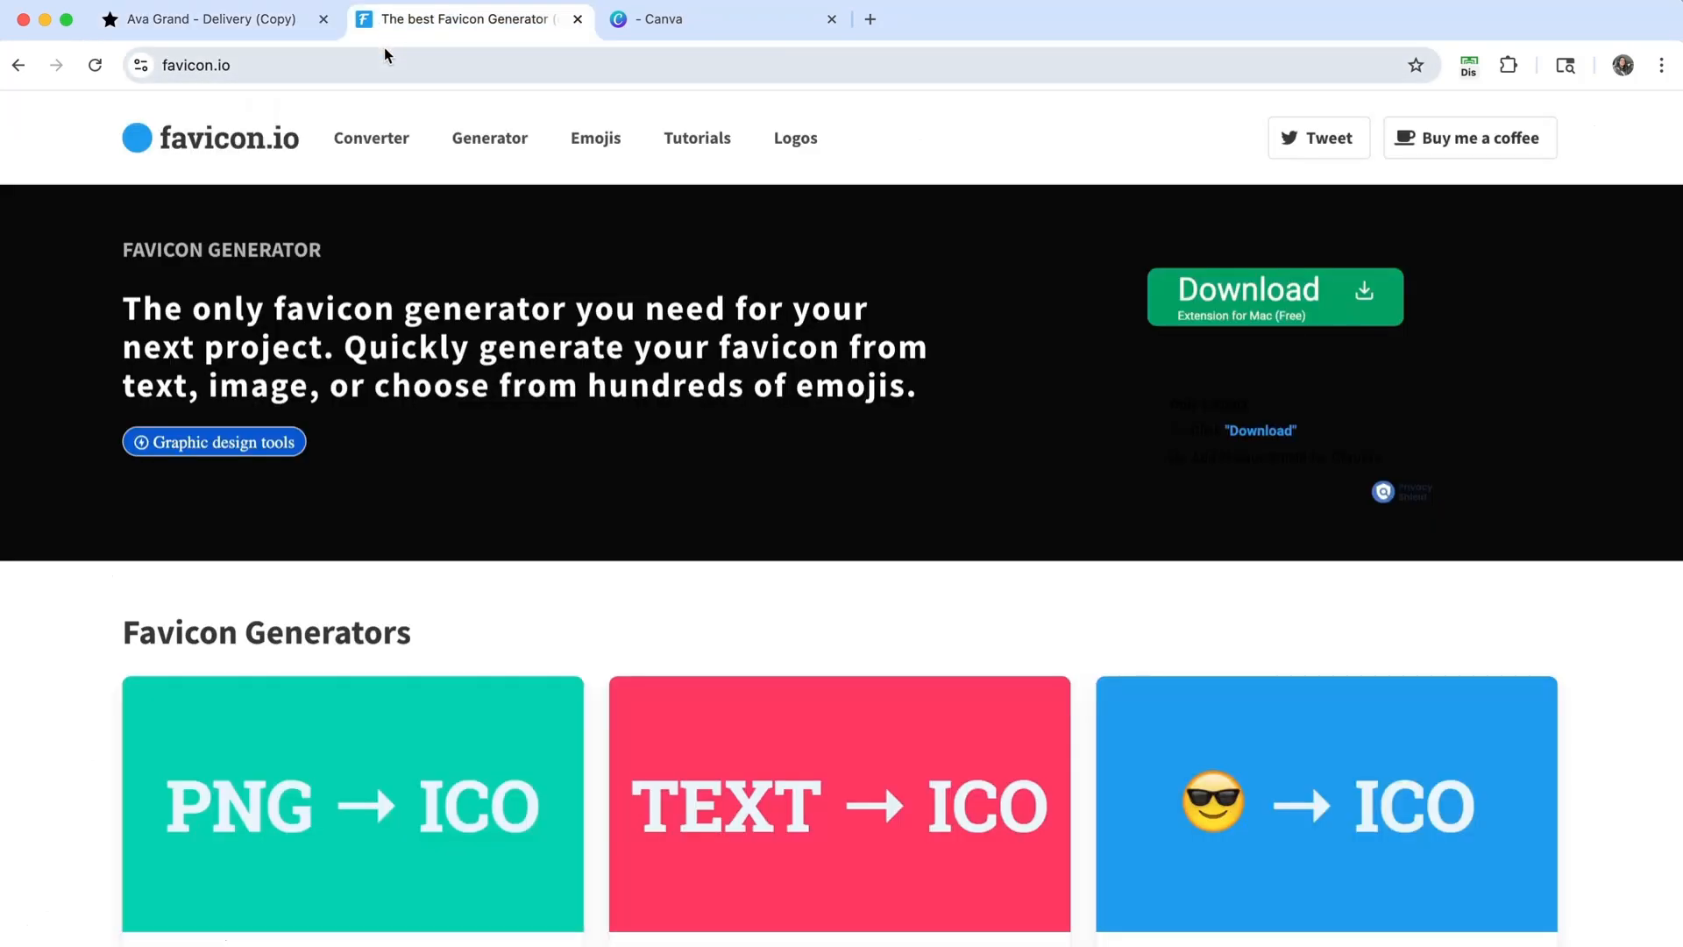
pyautogui.click(188, 64)
pyautogui.click(220, 71)
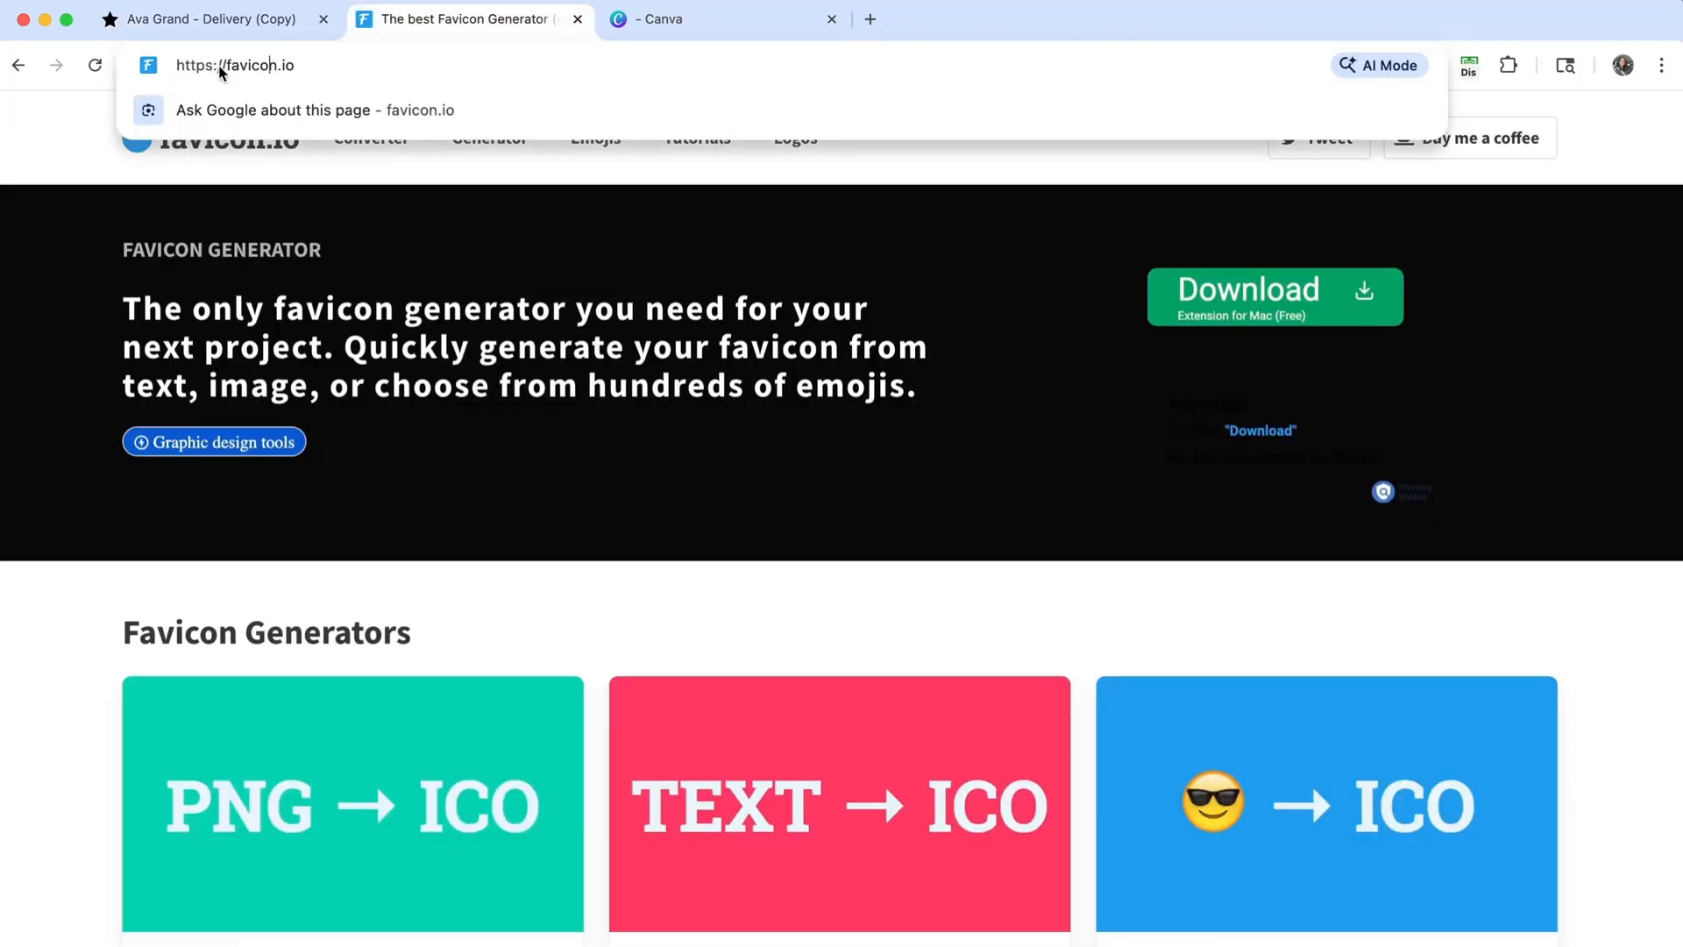
pyautogui.doubleClick(221, 70)
pyautogui.moveTo(295, 66); pyautogui.dragTo(162, 68)
pyautogui.click(535, 591)
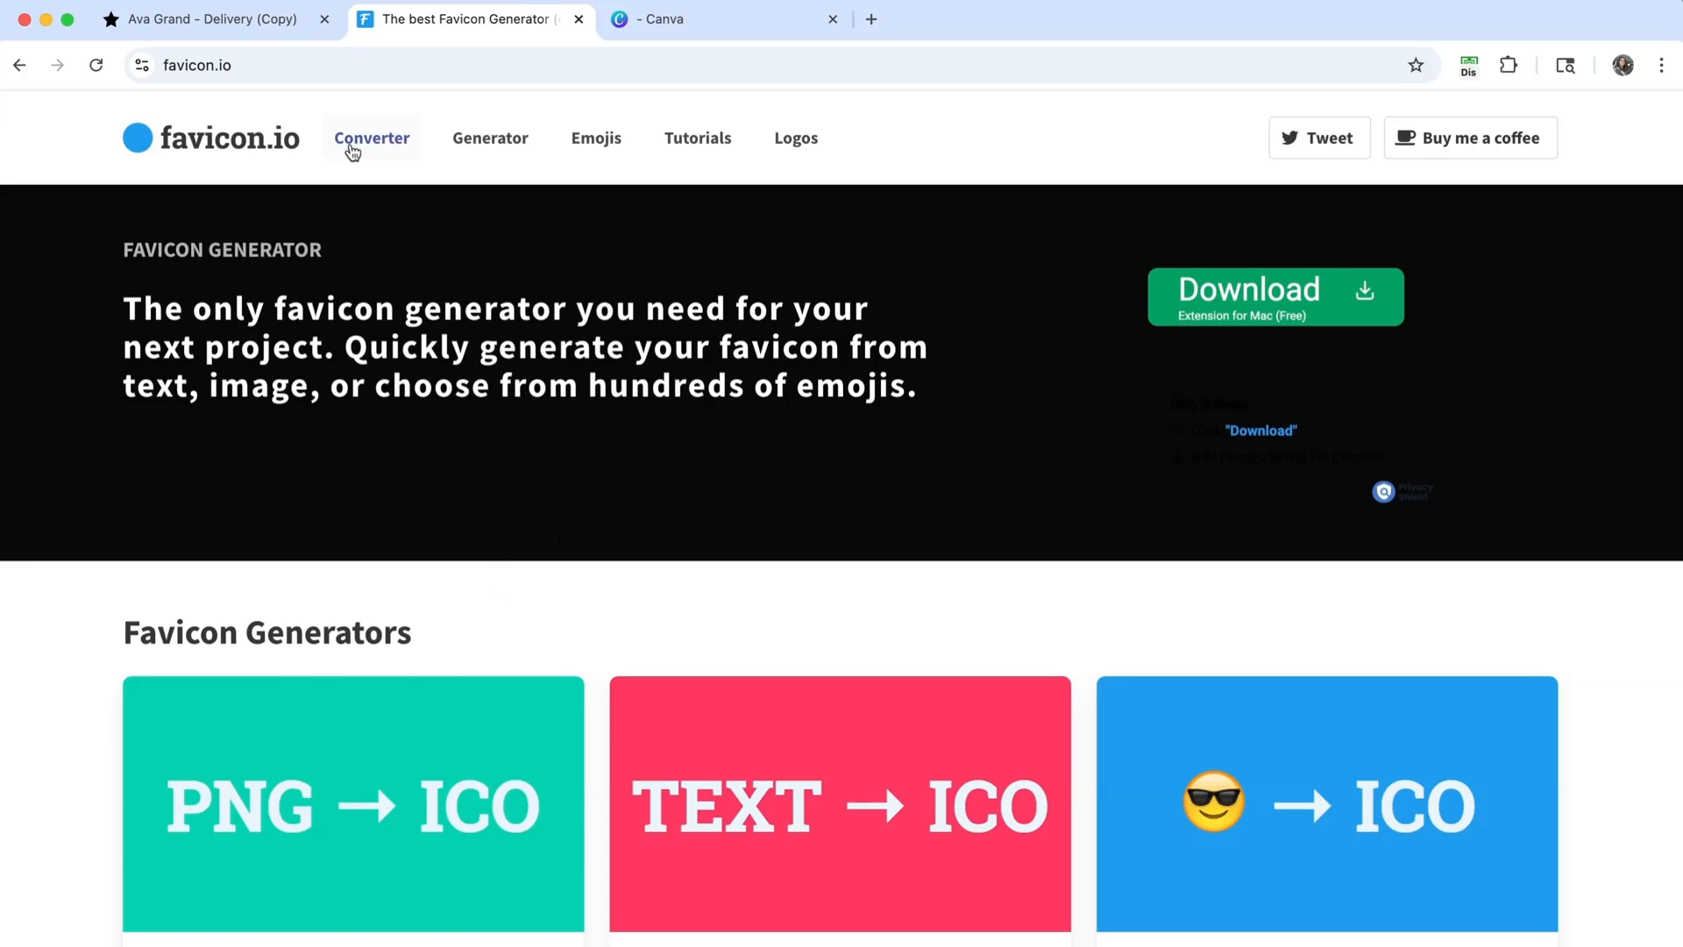
pyautogui.click(366, 147)
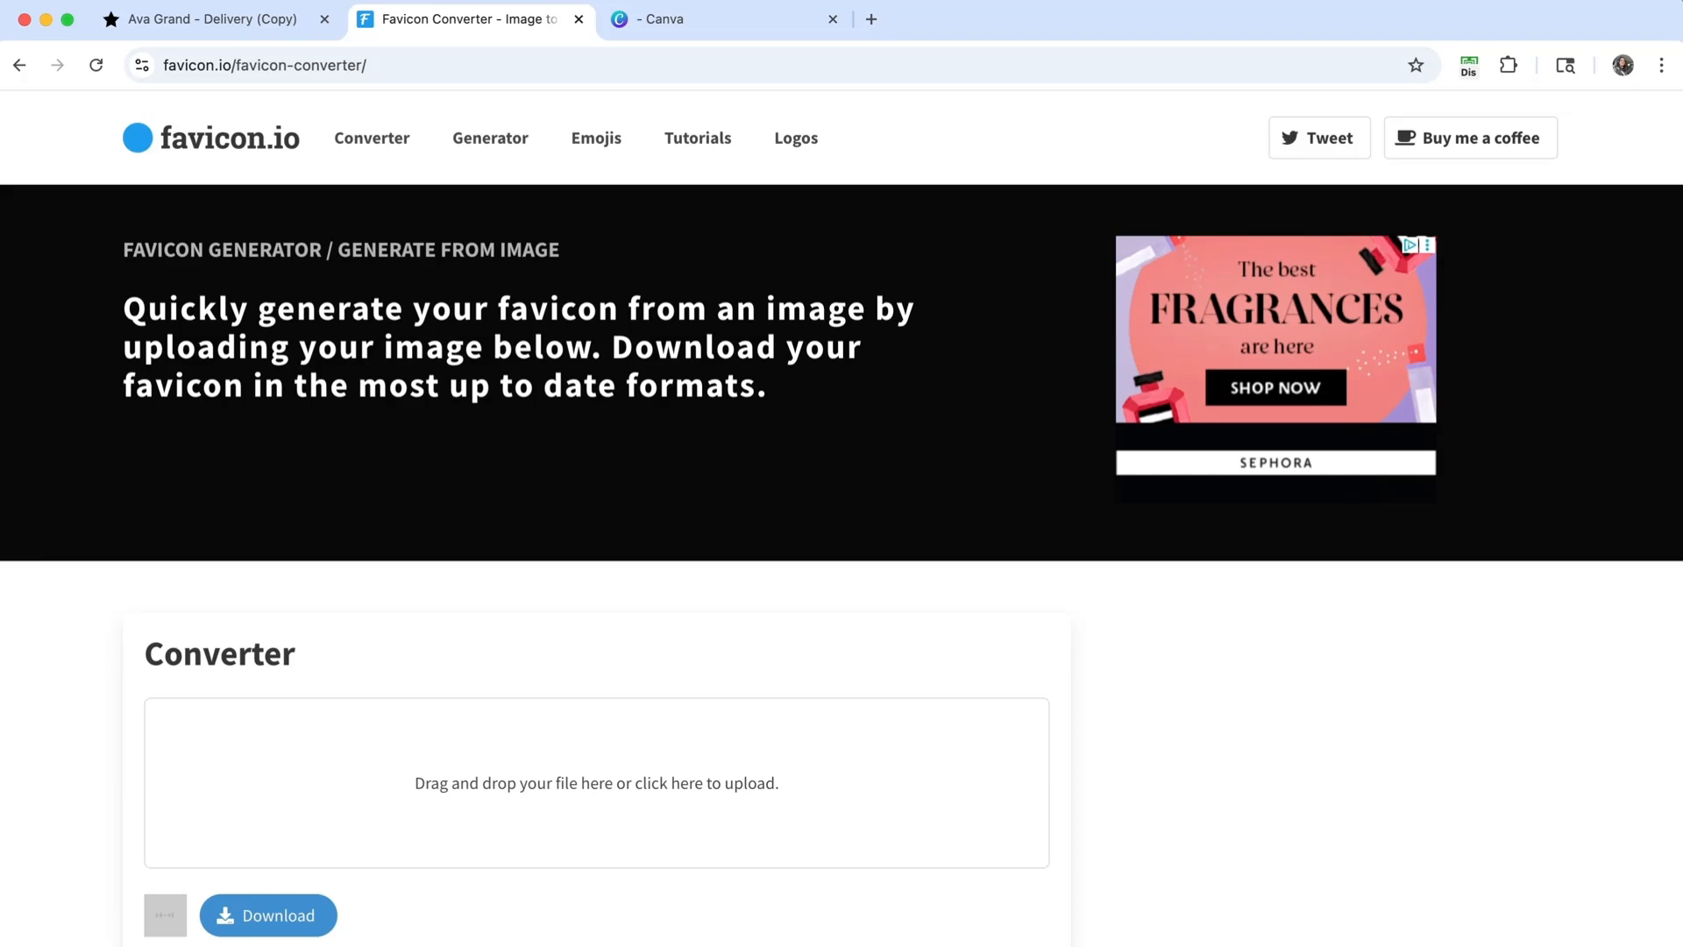
# - Upload the example logo image to the converter, download favicon_io.zip, and open the download
pyautogui.moveTo(175, 447); pyautogui.dragTo(392, 773)
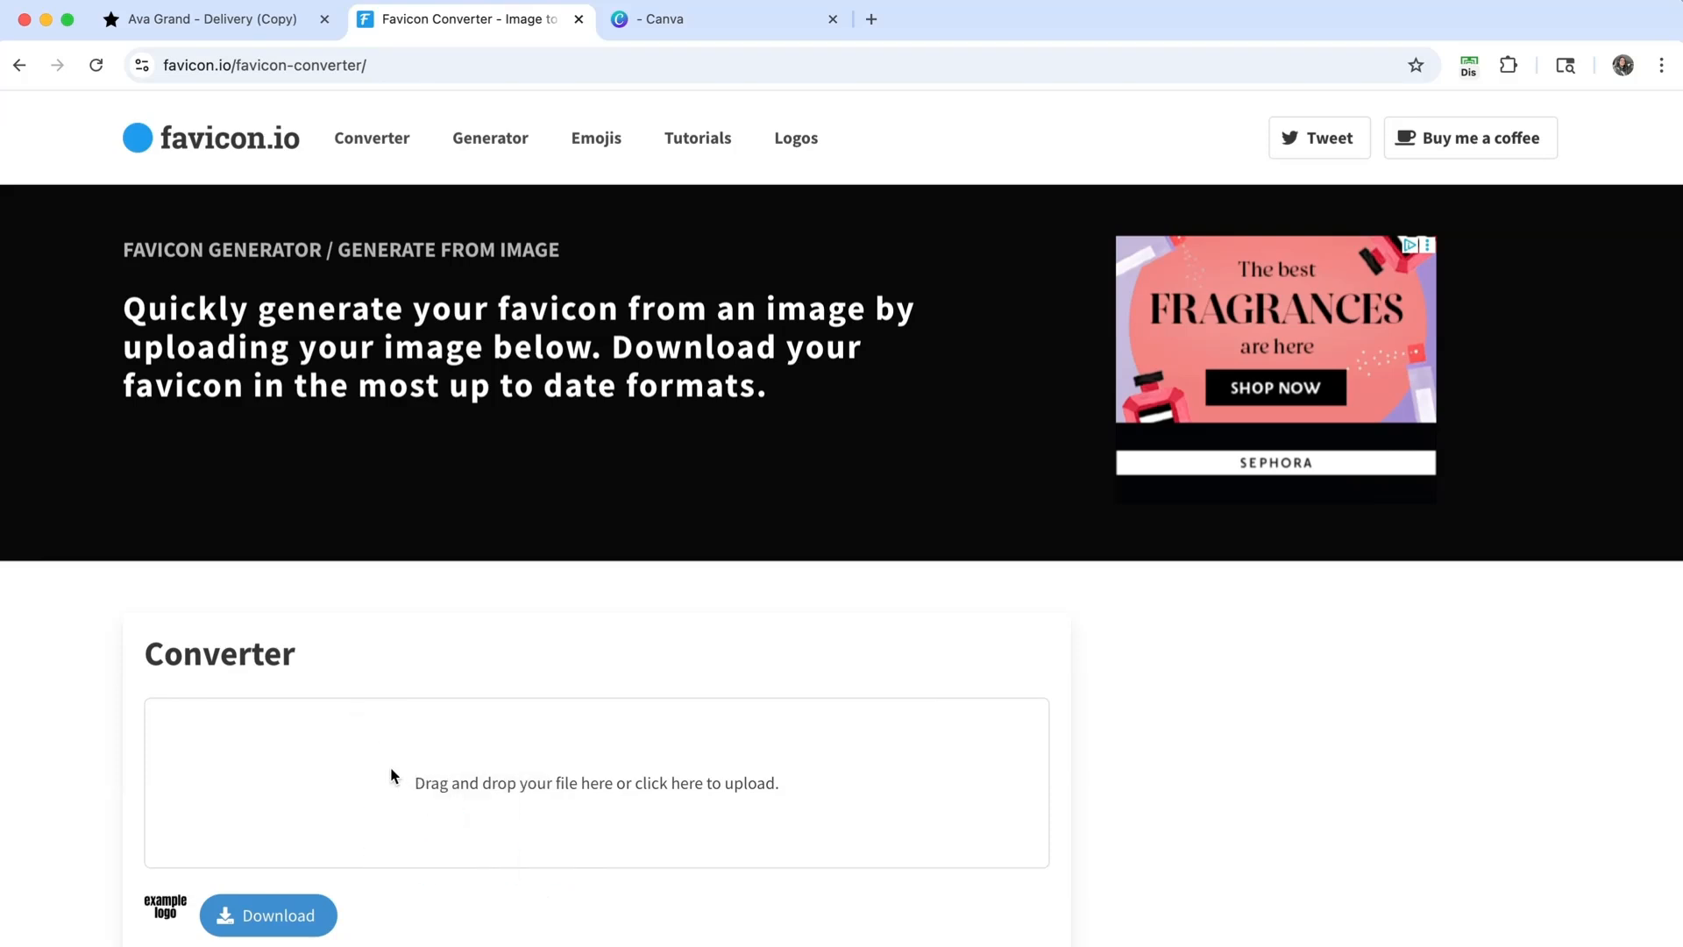
pyautogui.click(265, 920)
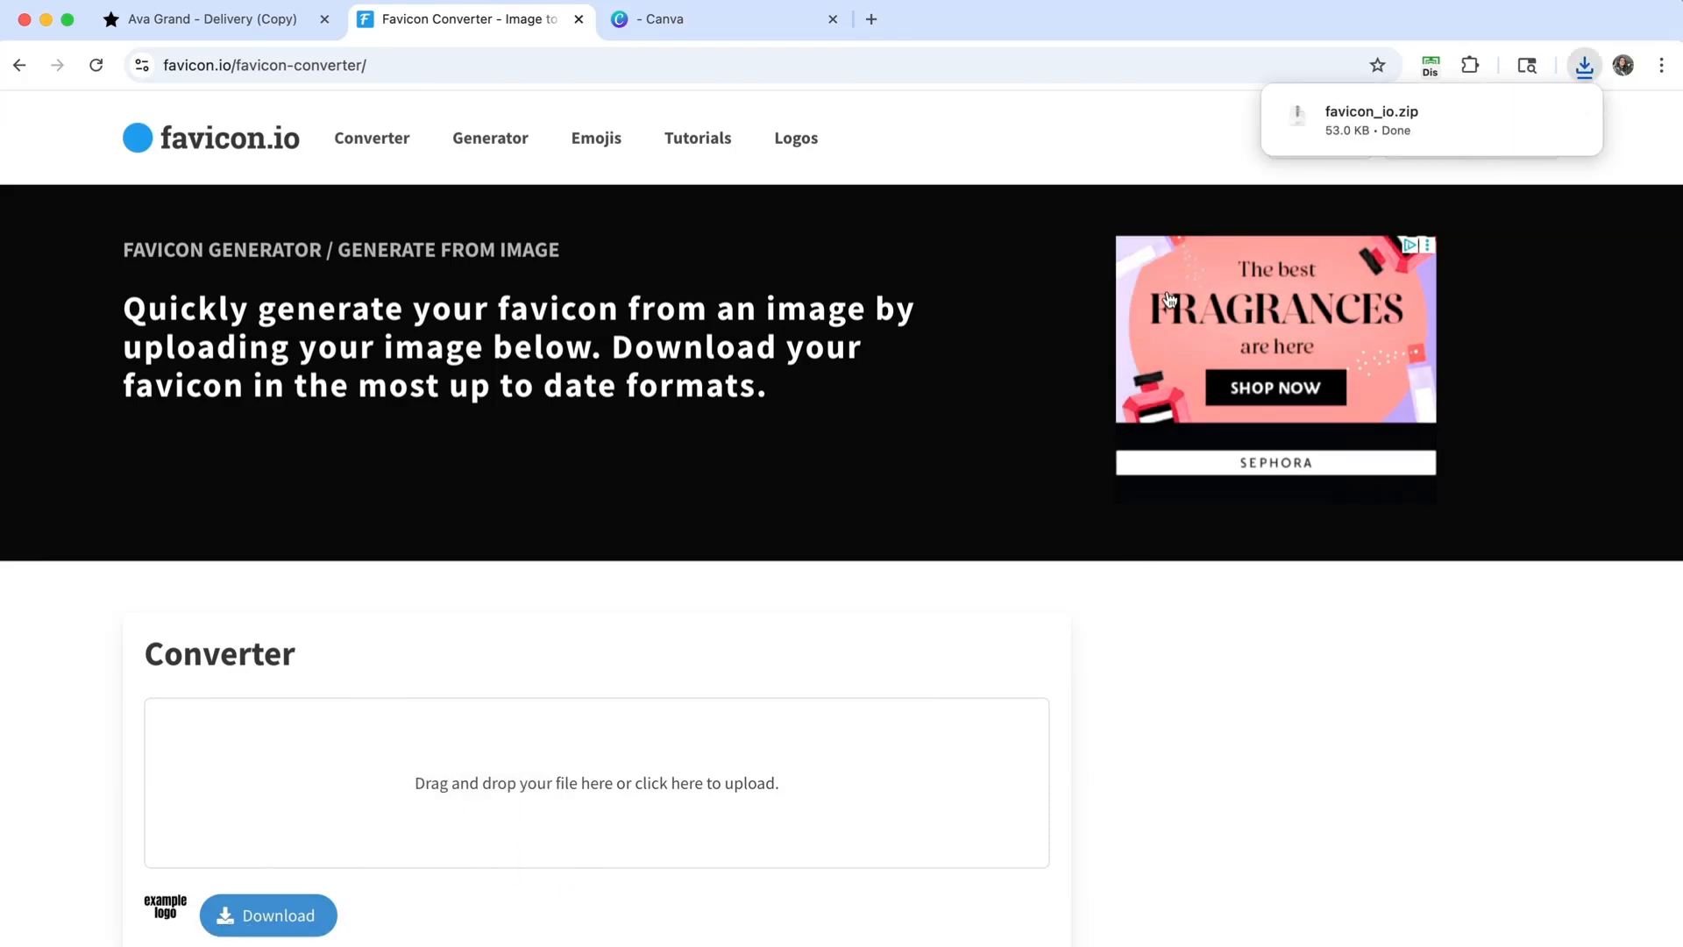
pyautogui.click(1356, 124)
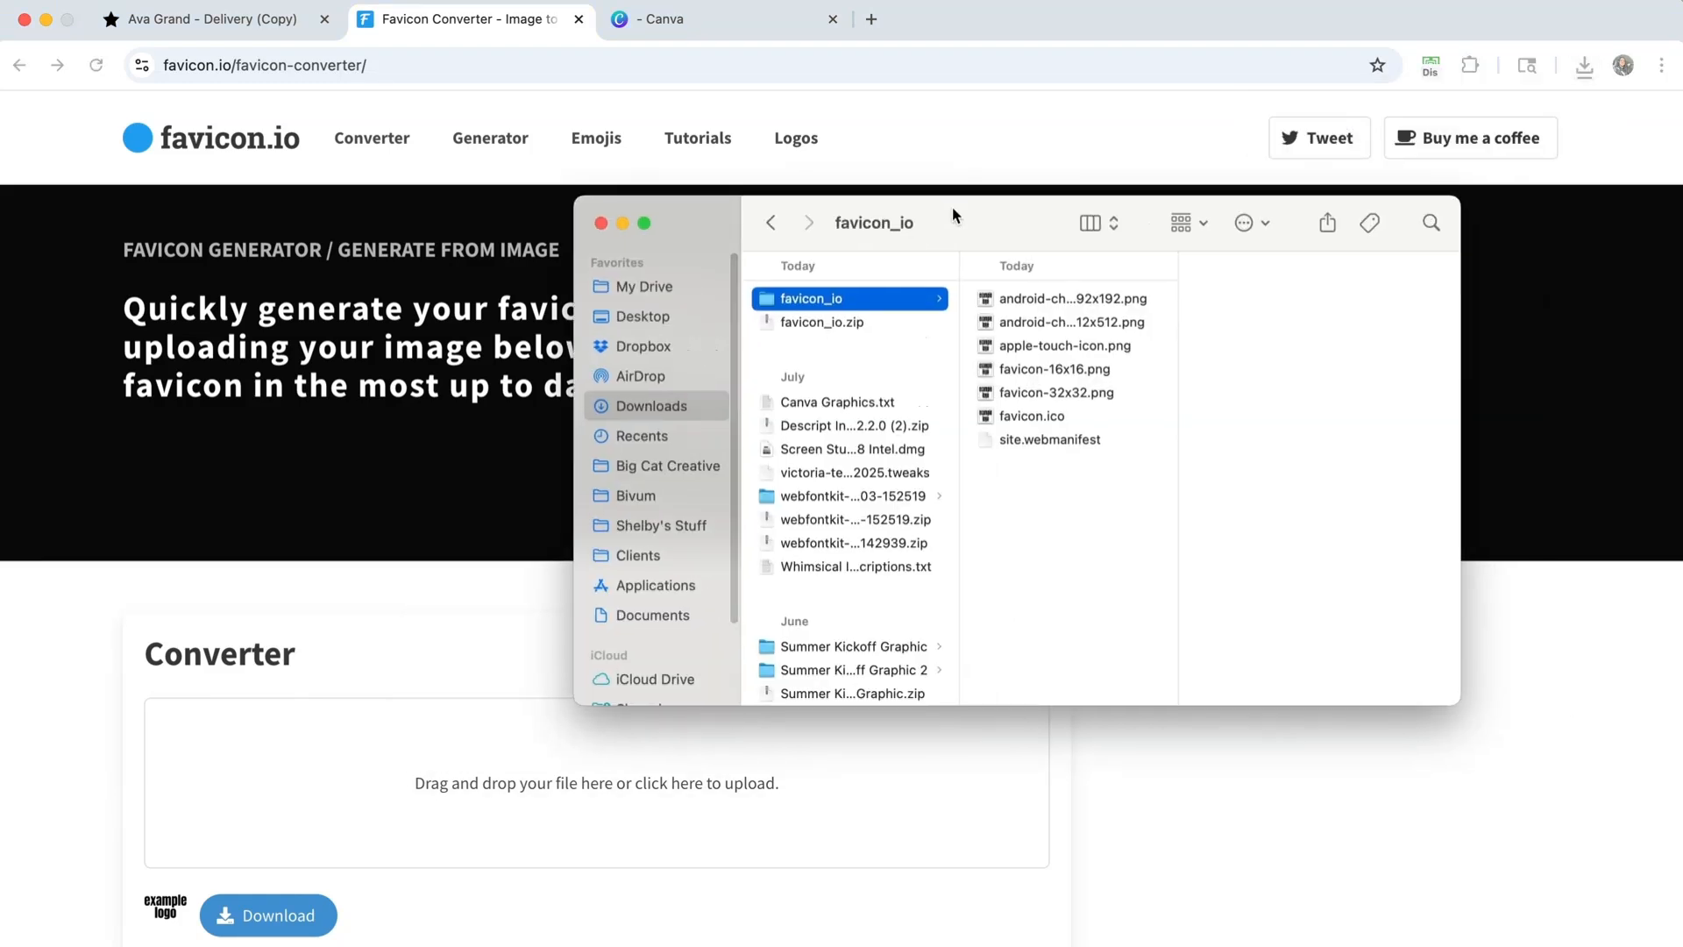
# - Look through the generated PNG icon files in the favicon_io folder, comparing their previews
pyautogui.click(1015, 295)
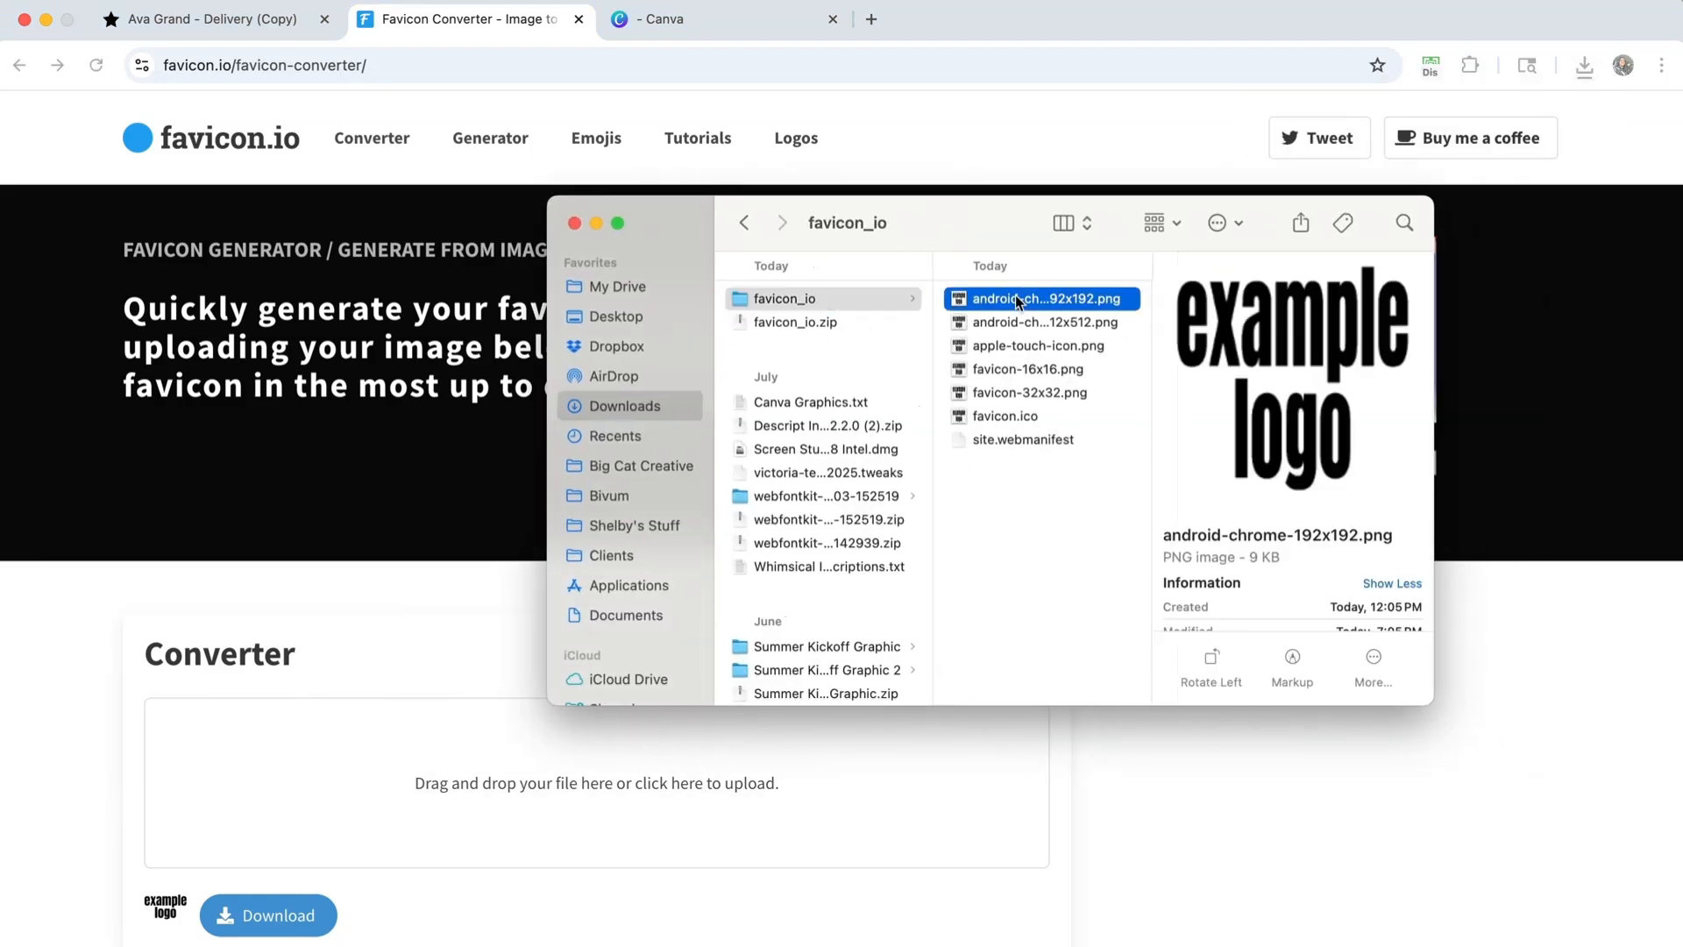
pyautogui.press('Down')
pyautogui.click(1020, 343)
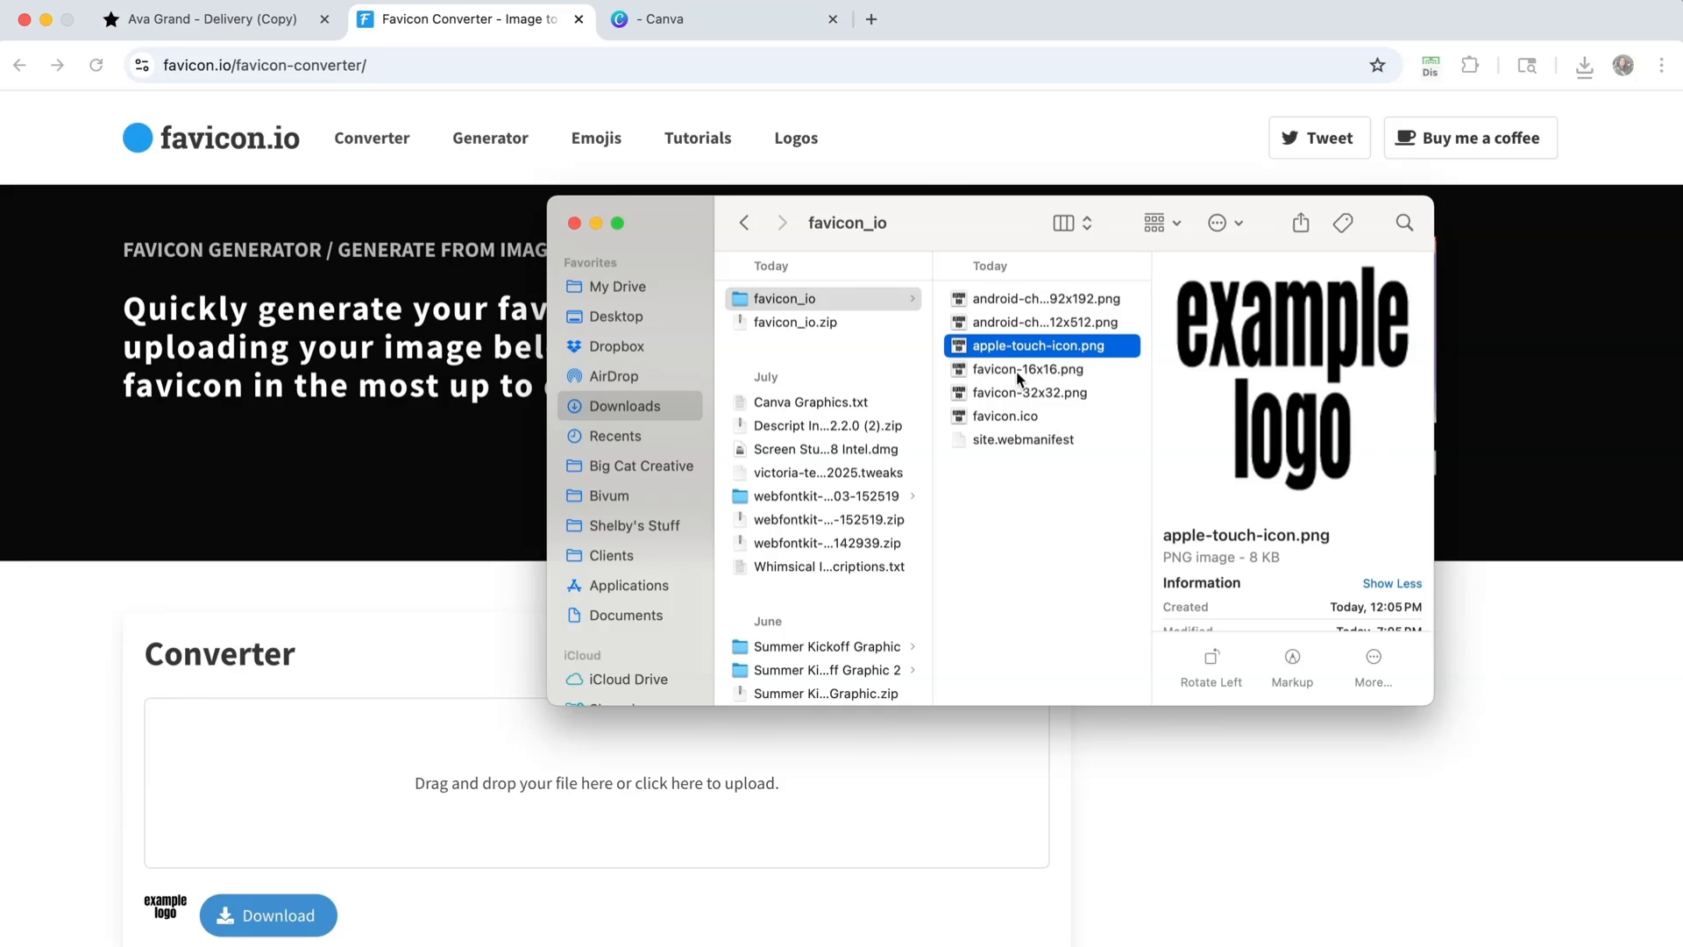
pyautogui.click(1017, 369)
pyautogui.click(1012, 390)
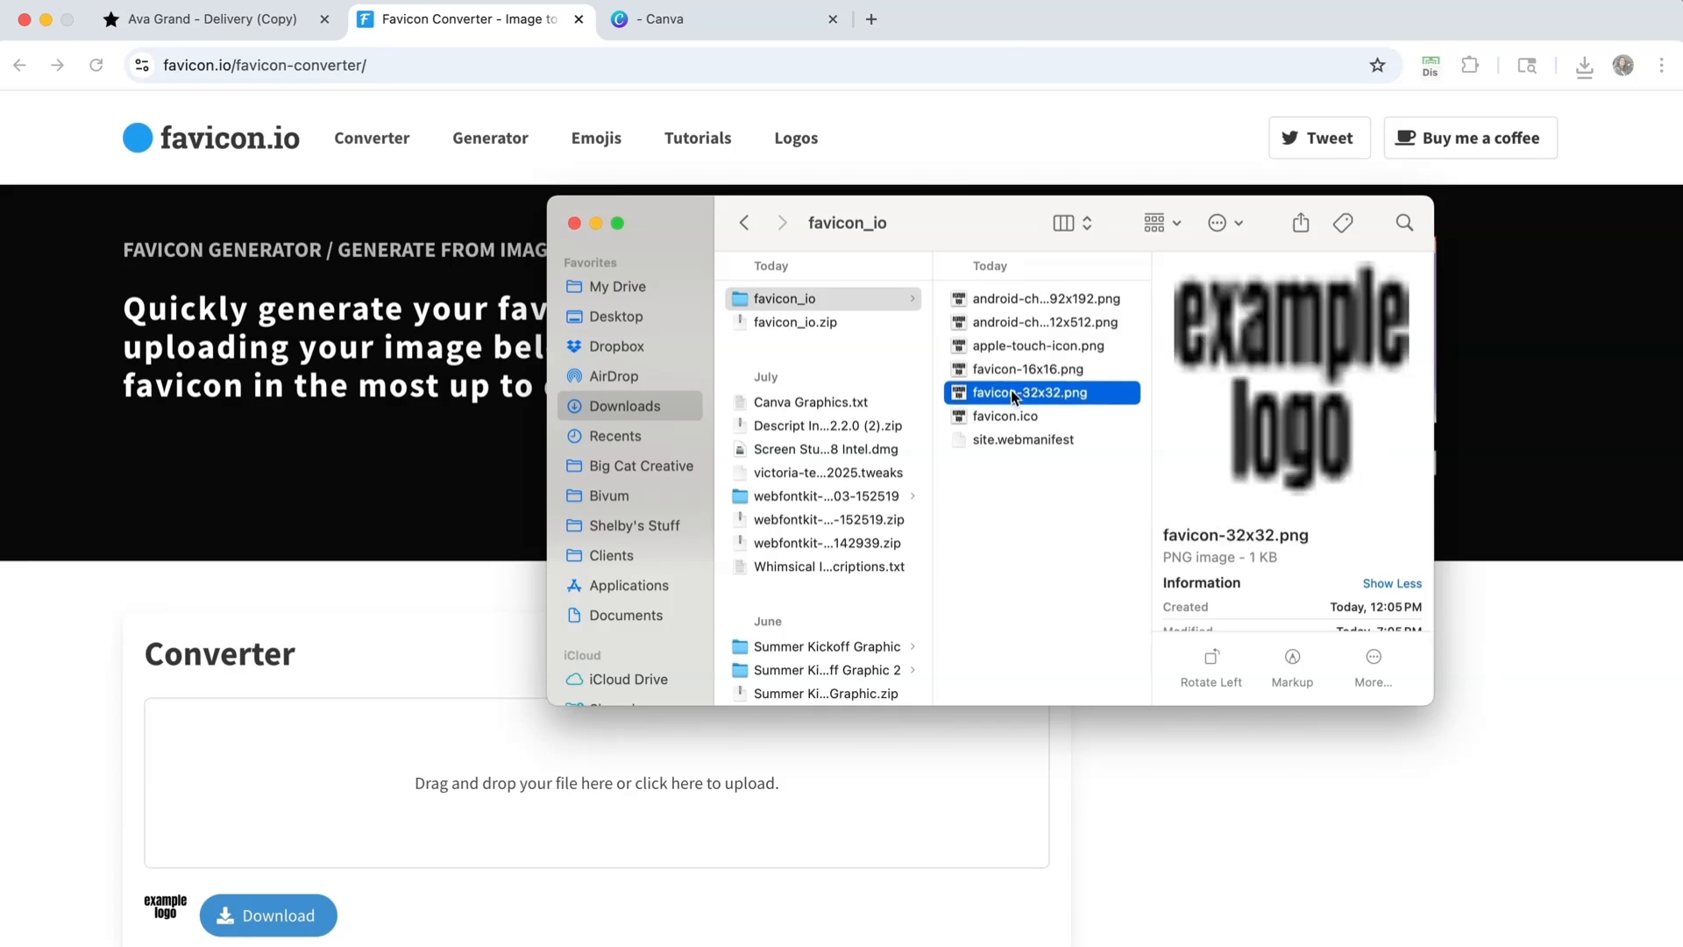
pyautogui.click(1020, 350)
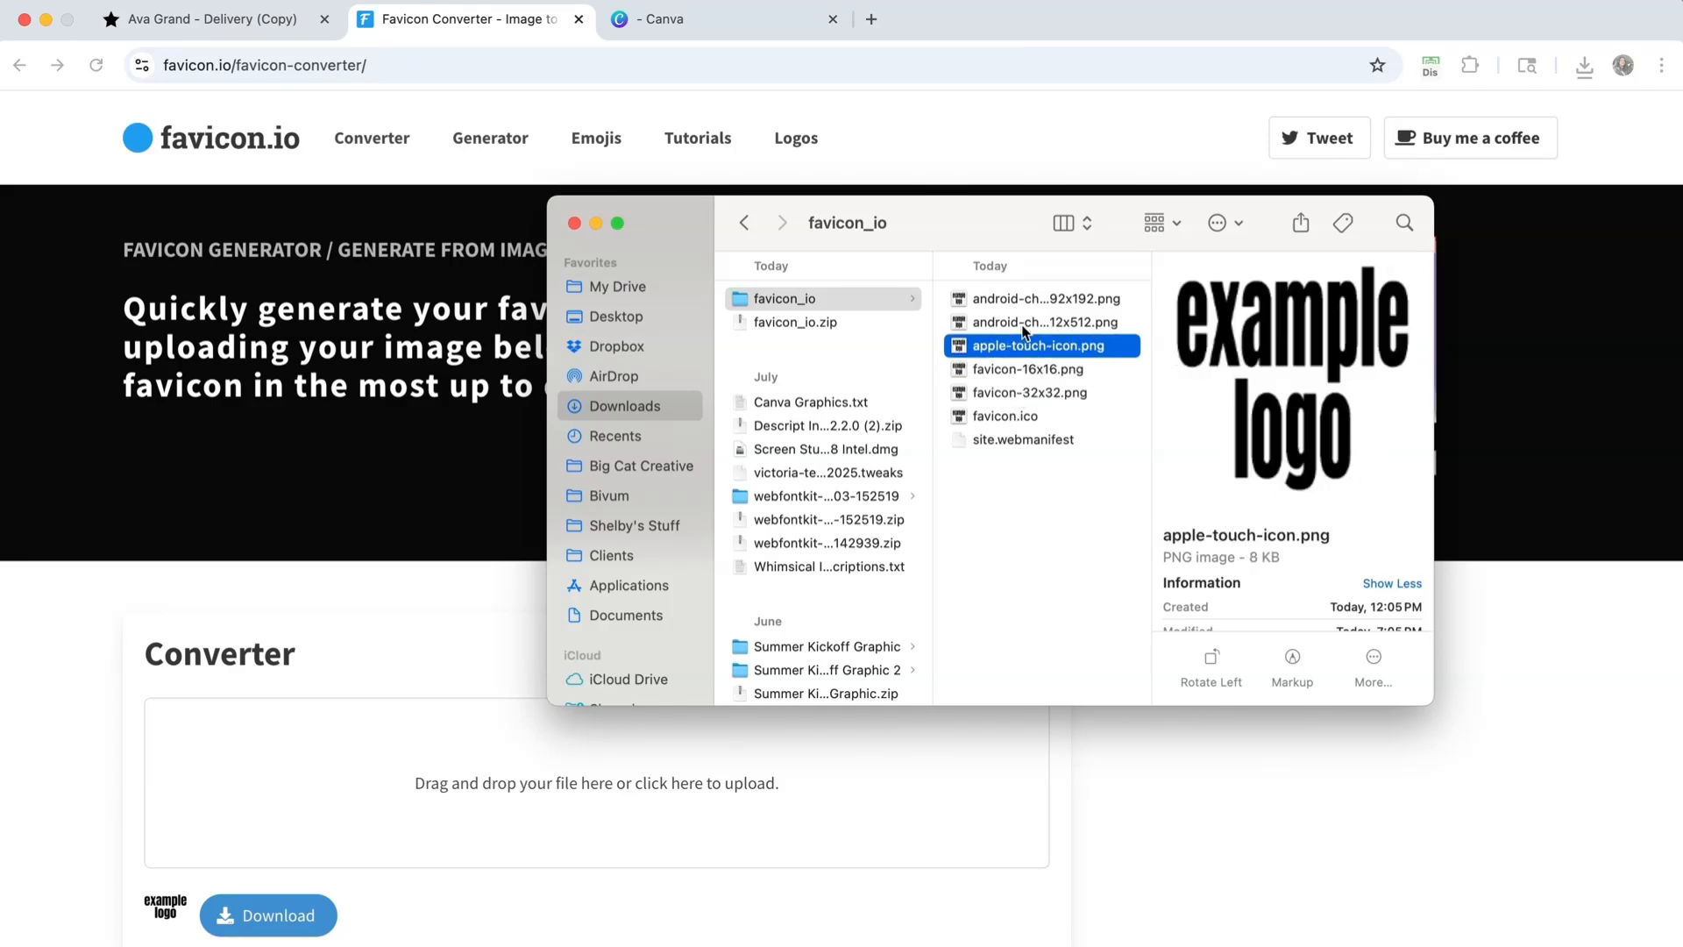
pyautogui.click(1023, 325)
# - Compare the enlarged previews of the 192x192 and 512x512 android-chrome images, and return to the favicon.io page
pyautogui.click(1015, 300)
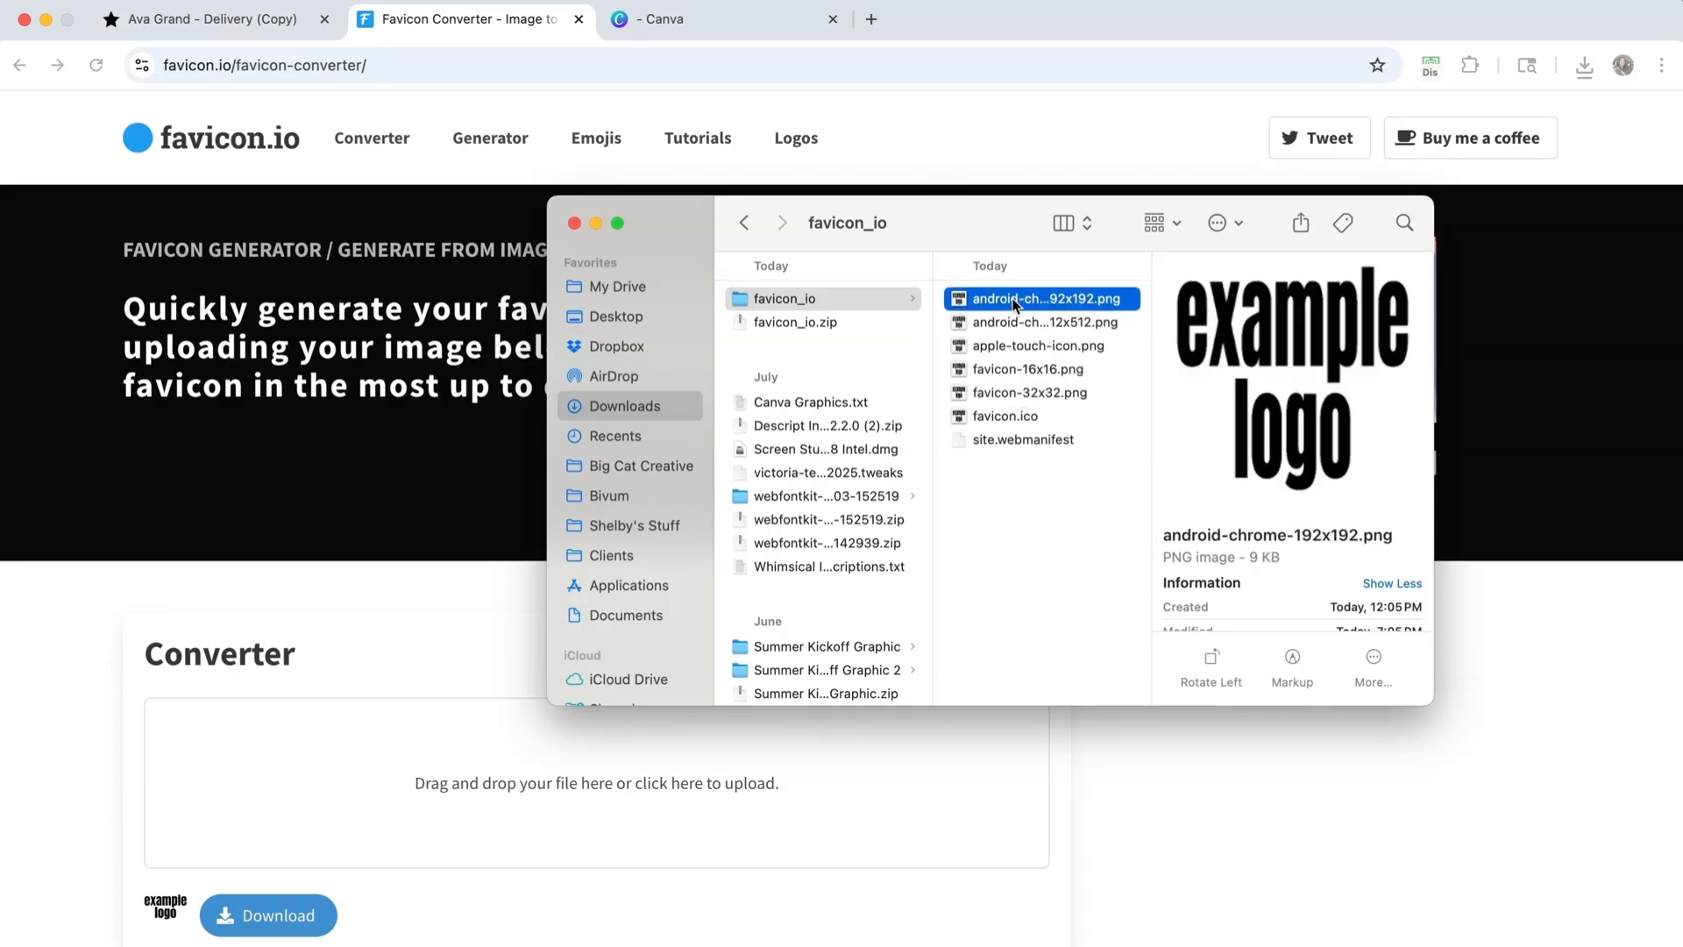
pyautogui.press('space')
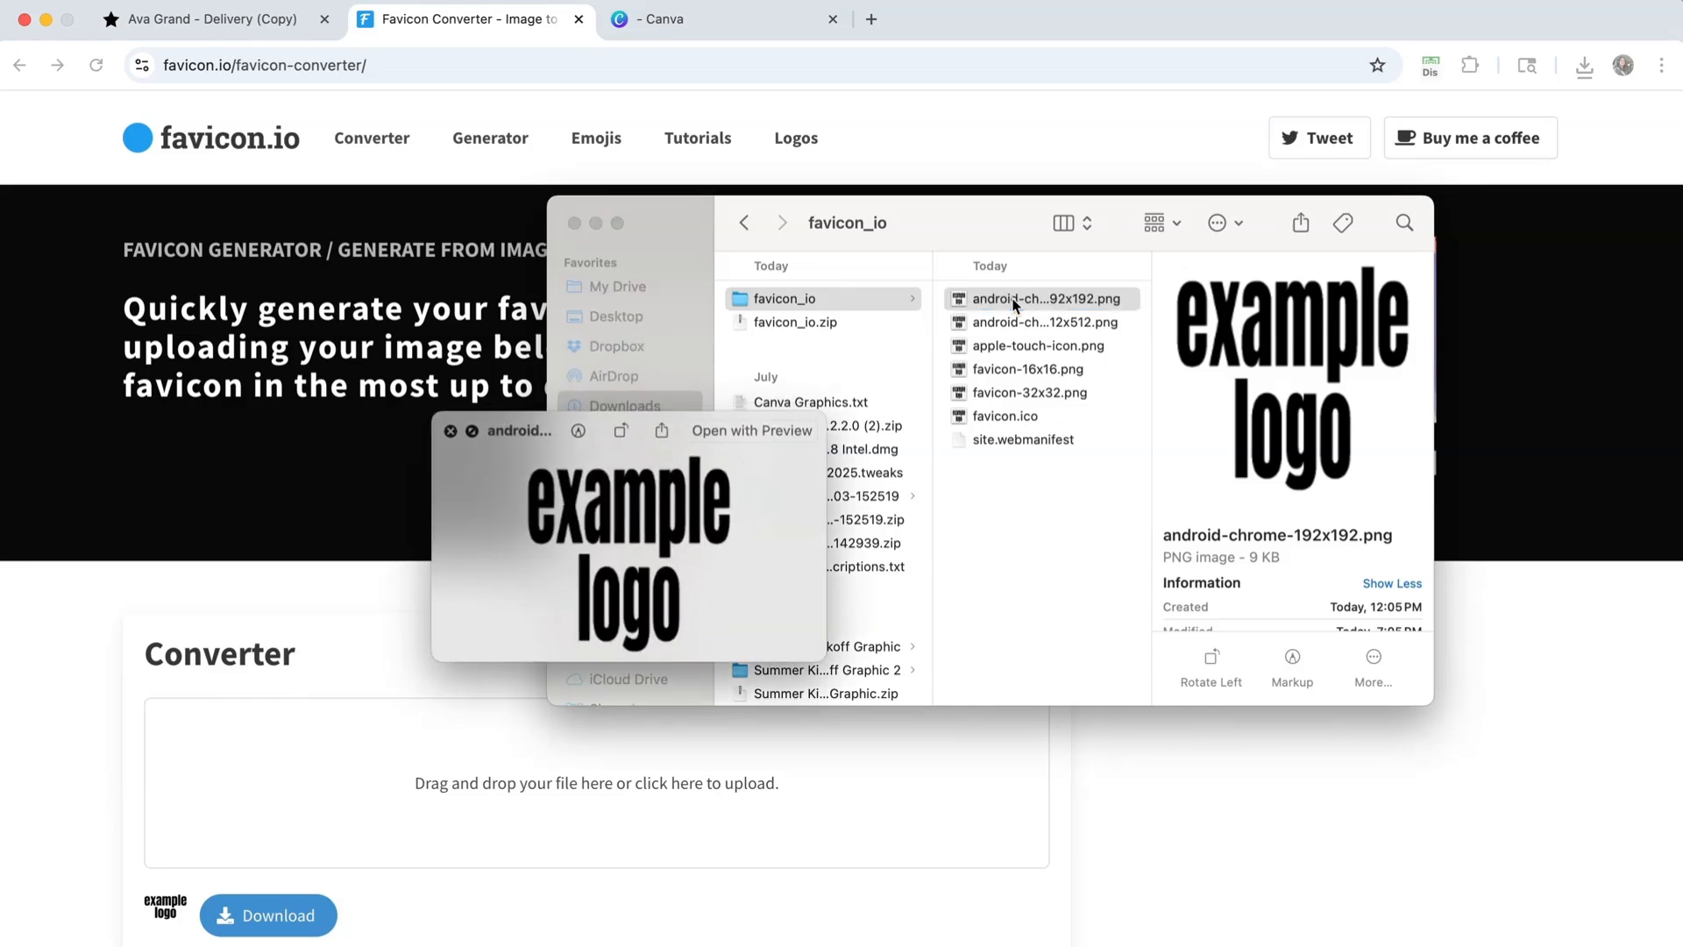
pyautogui.press('space')
pyautogui.click(1017, 323)
pyautogui.press('space')
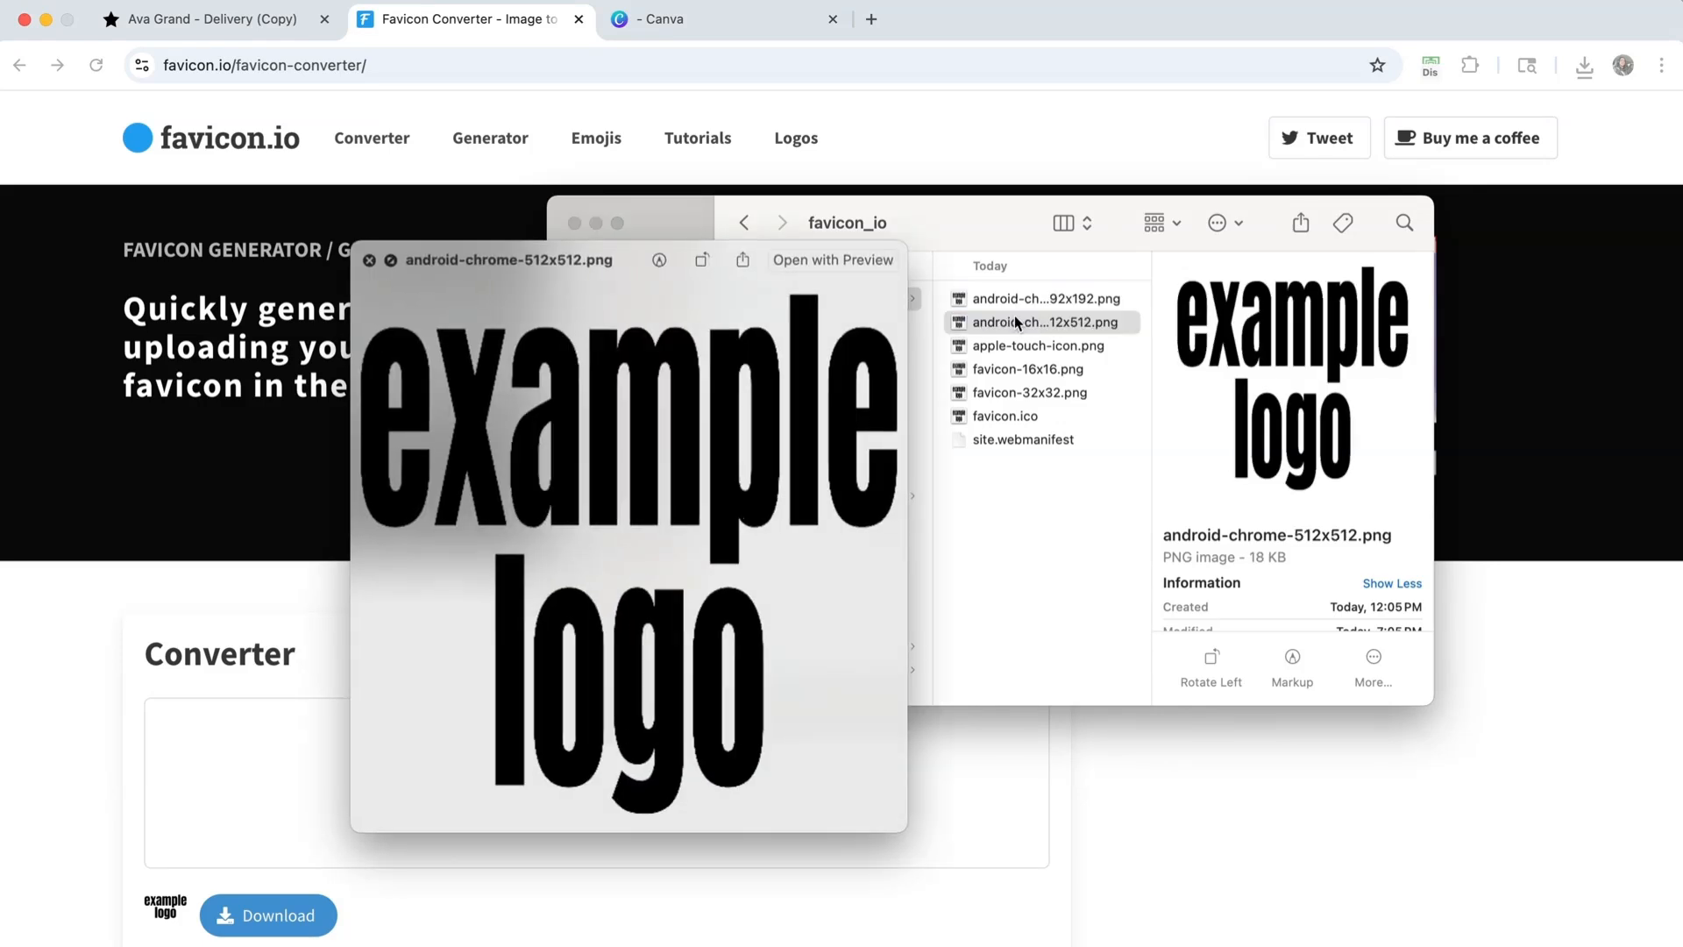
pyautogui.click(314, 433)
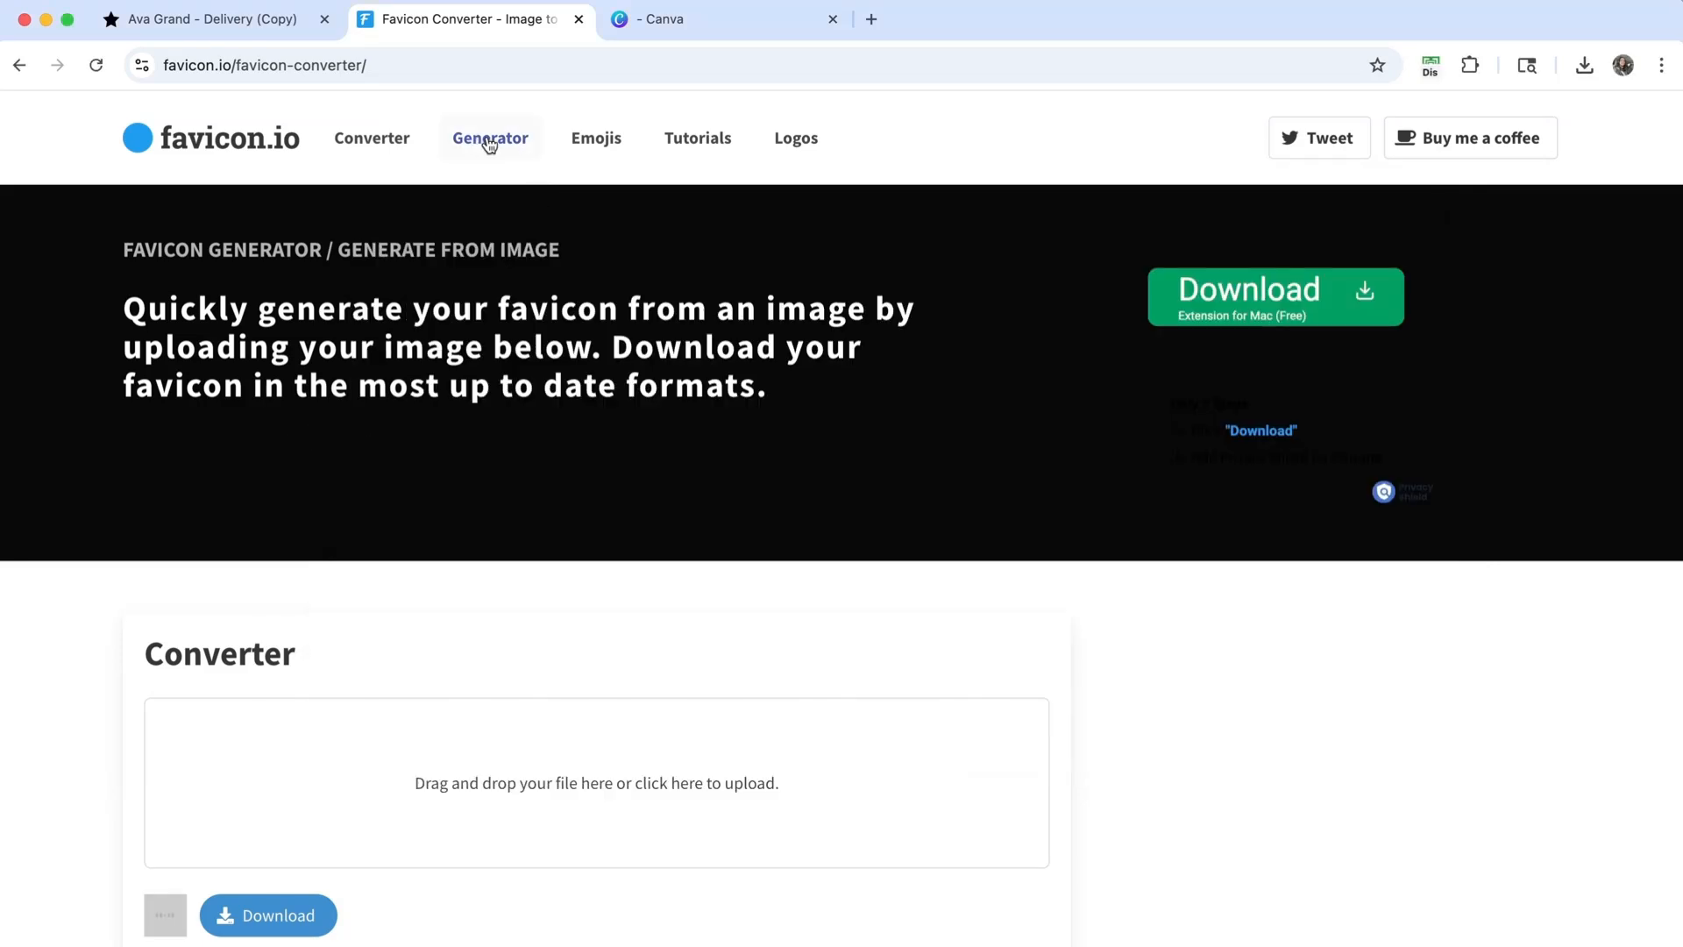
# - Open favicon.io's Generator page for making a favicon from text
pyautogui.click(489, 142)
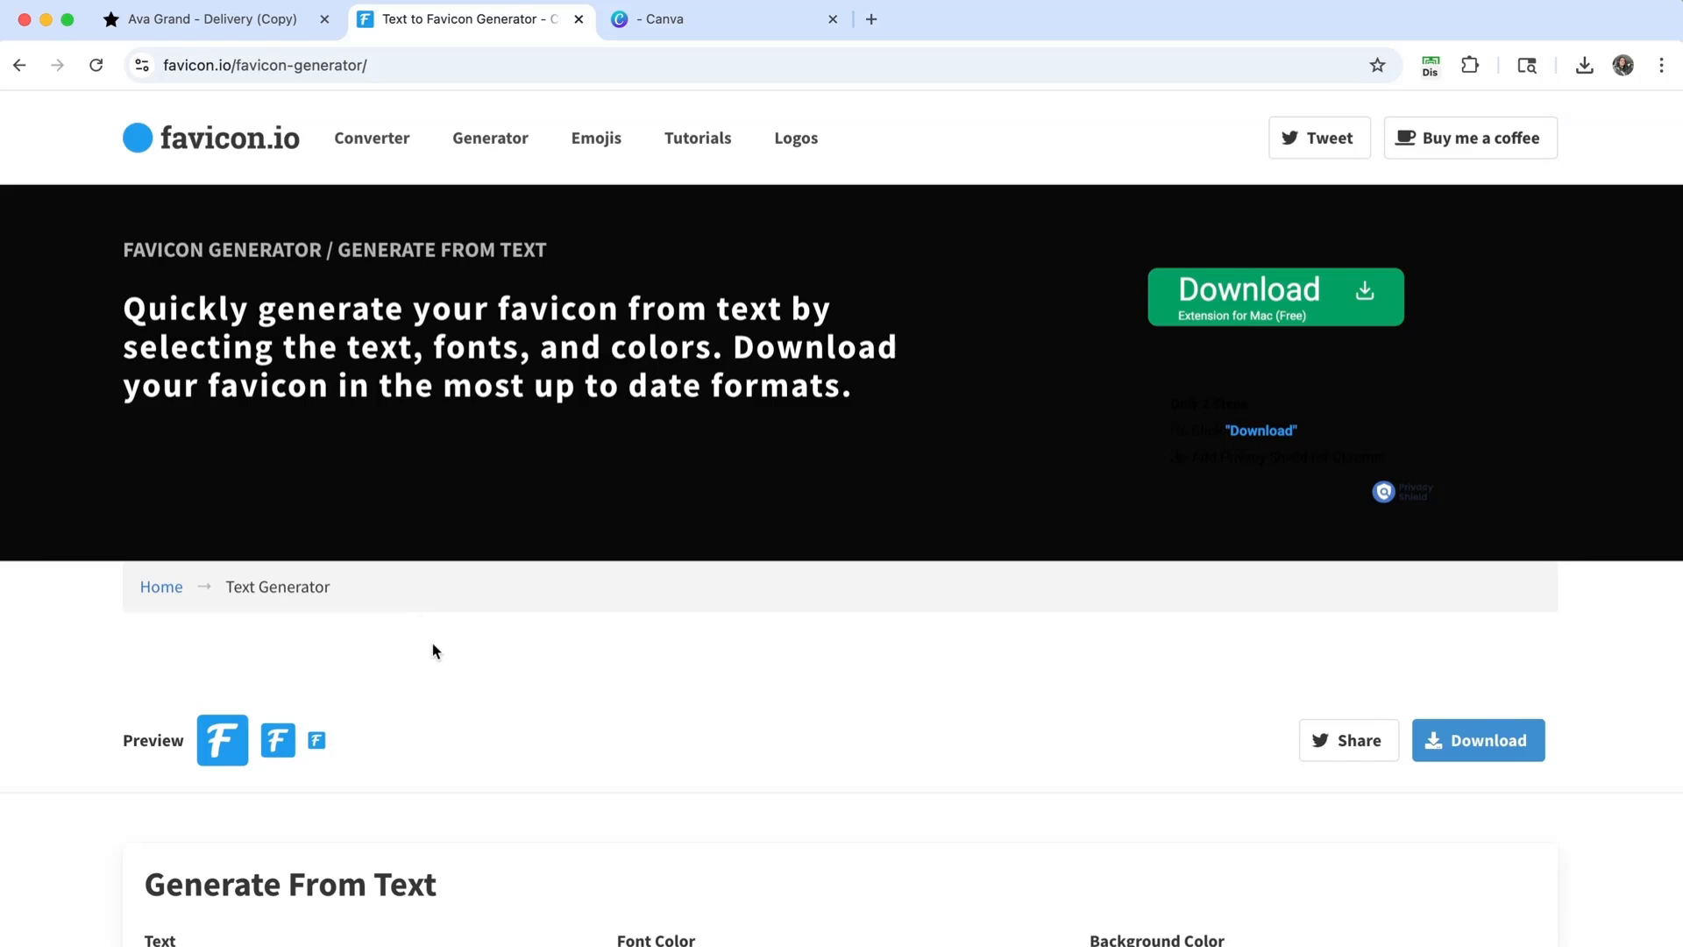
pyautogui.scroll(-5, 432, 650)
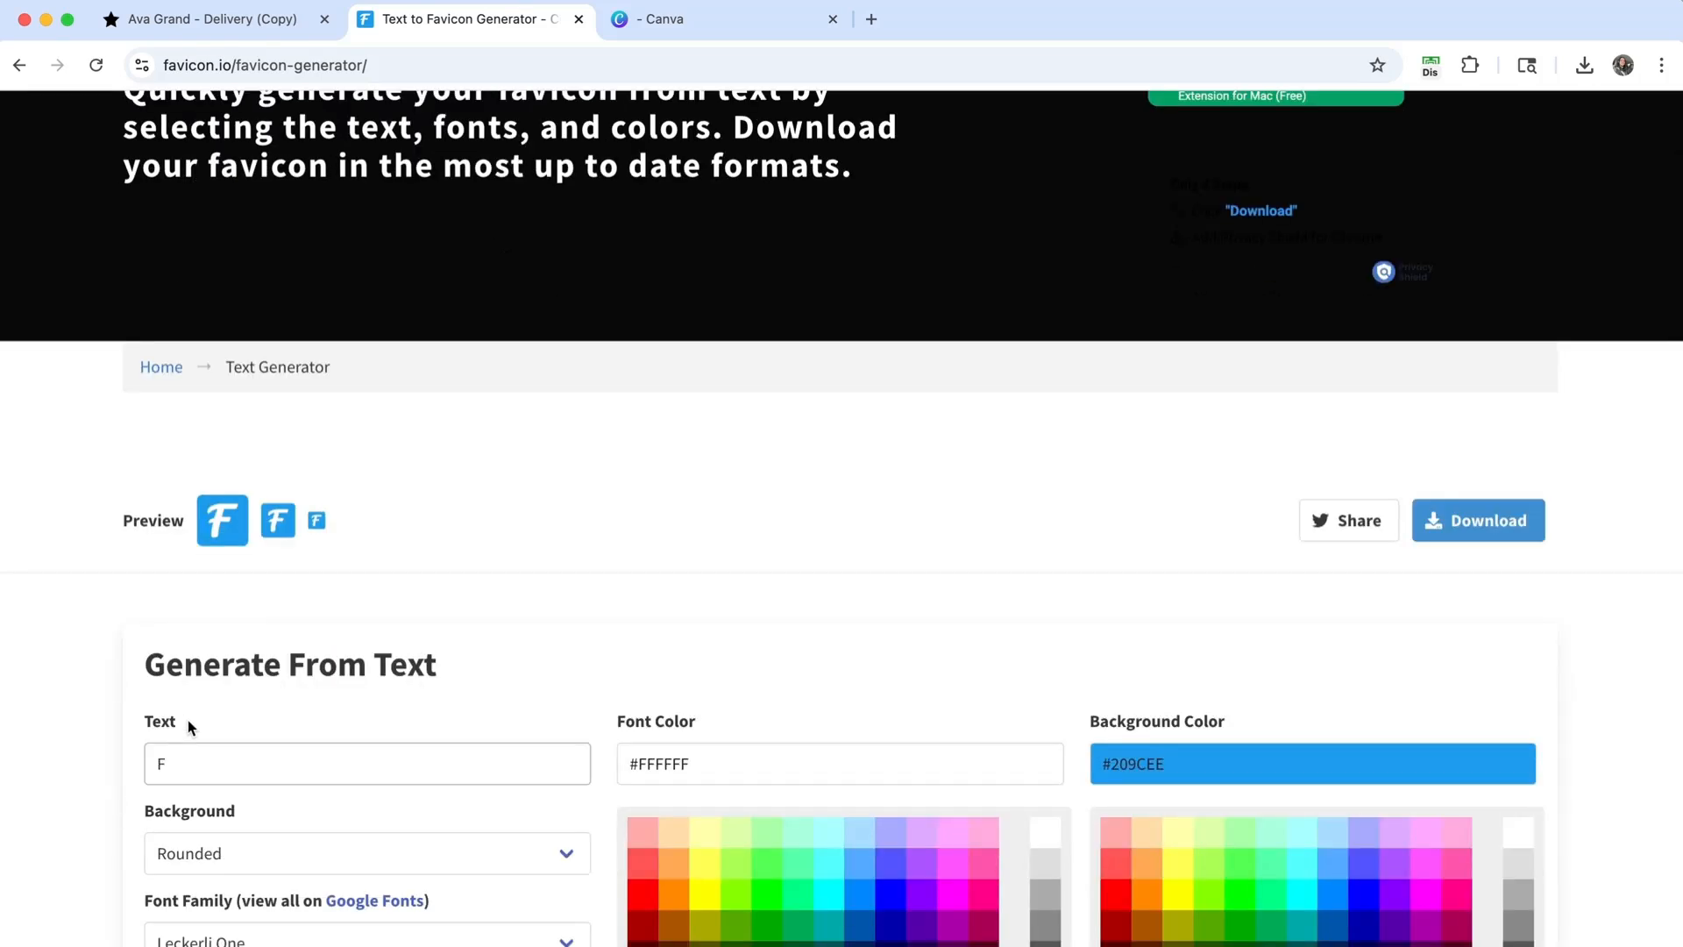
# - Try the letters "l", "h" and "G" as the favicon text, clearing each one
pyautogui.click(210, 771)
pyautogui.moveTo(210, 774); pyautogui.dragTo(127, 770)
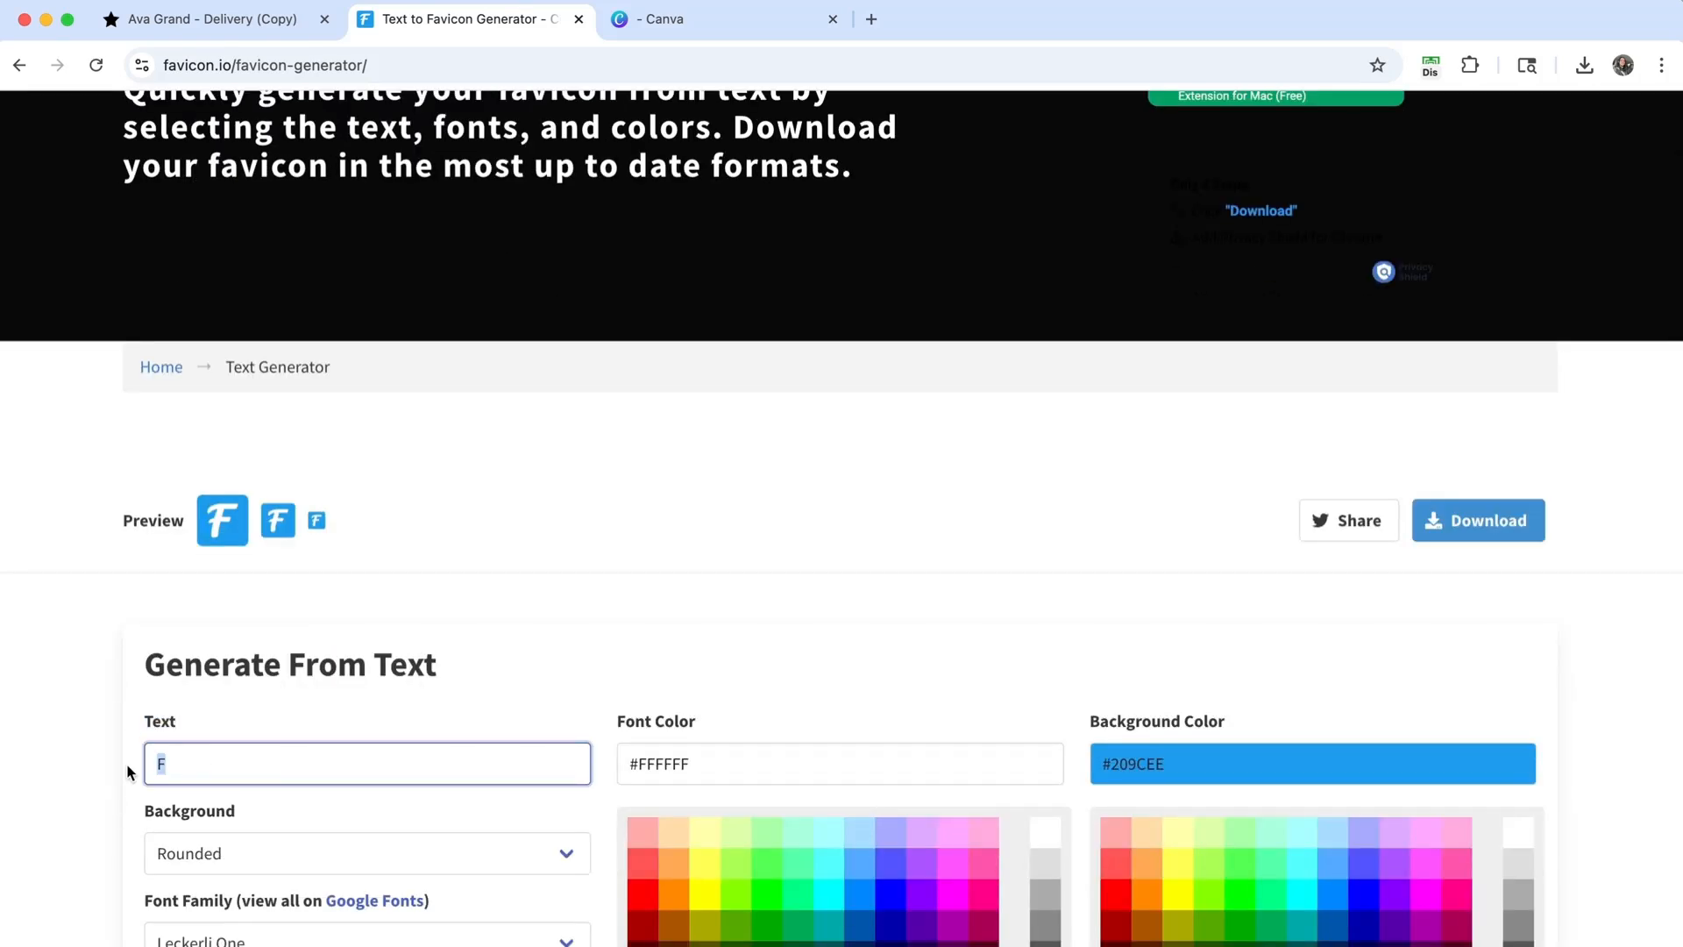
pyautogui.write('l')
pyautogui.press('BackSpace')
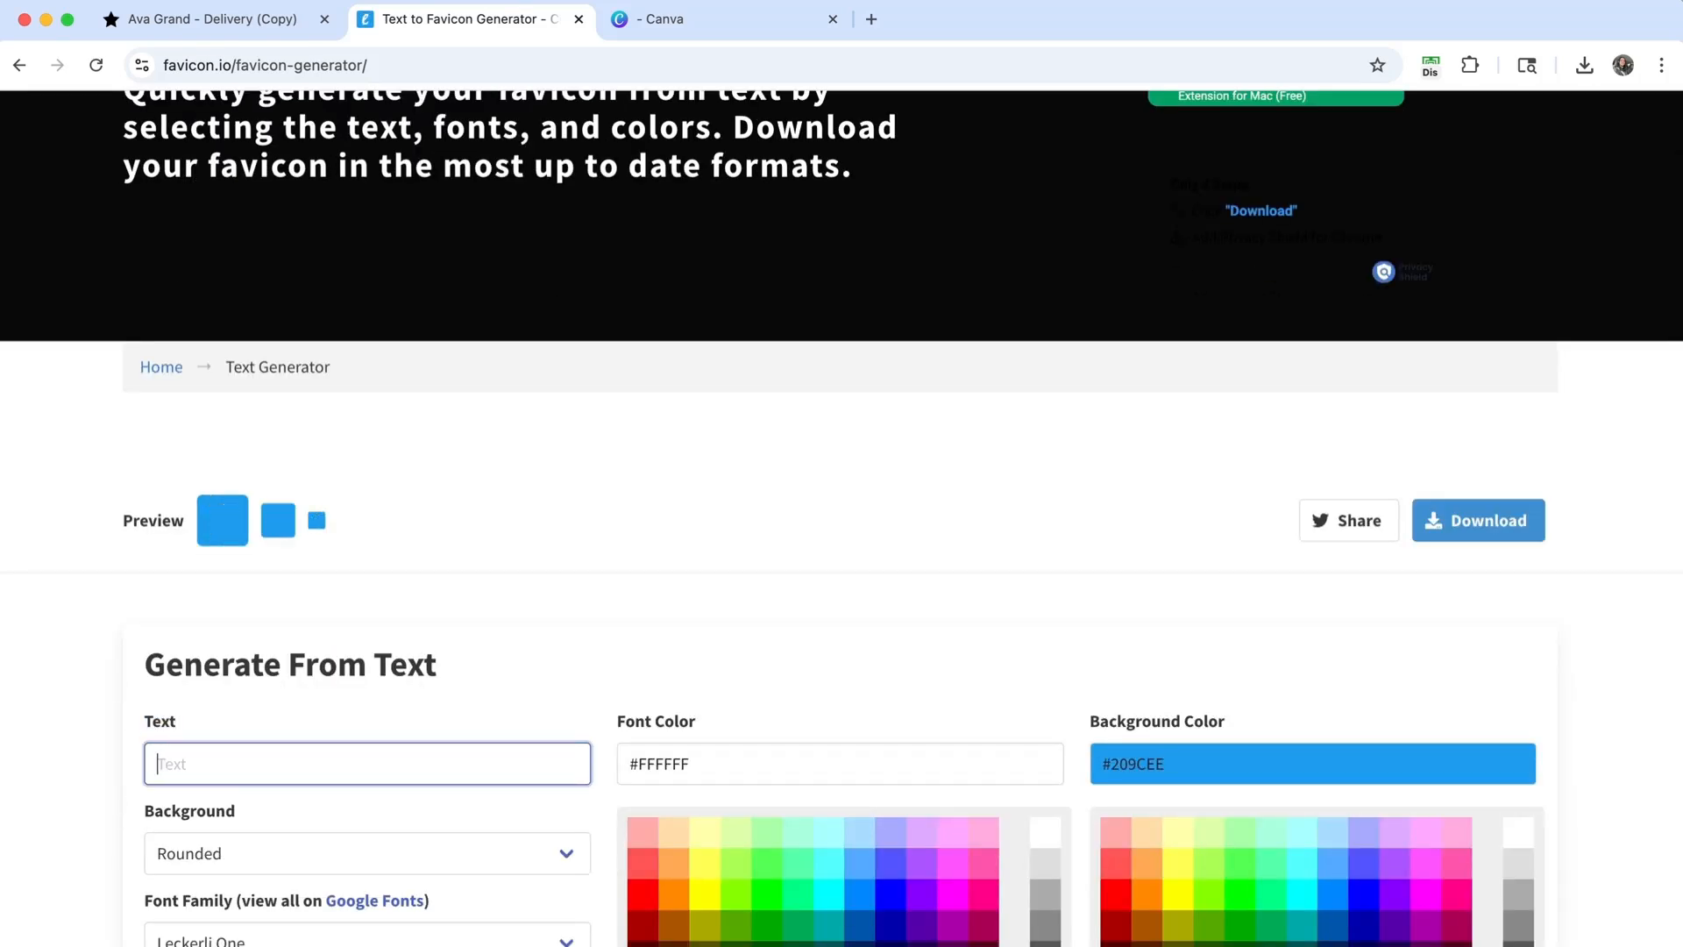
pyautogui.write('h')
pyautogui.press('BackSpace')
pyautogui.write('G')
pyautogui.press('BackSpace')
# - Try a black heart emoji as the favicon text, and set the text back to "F"
pyautogui.press('ctrl+super+space')
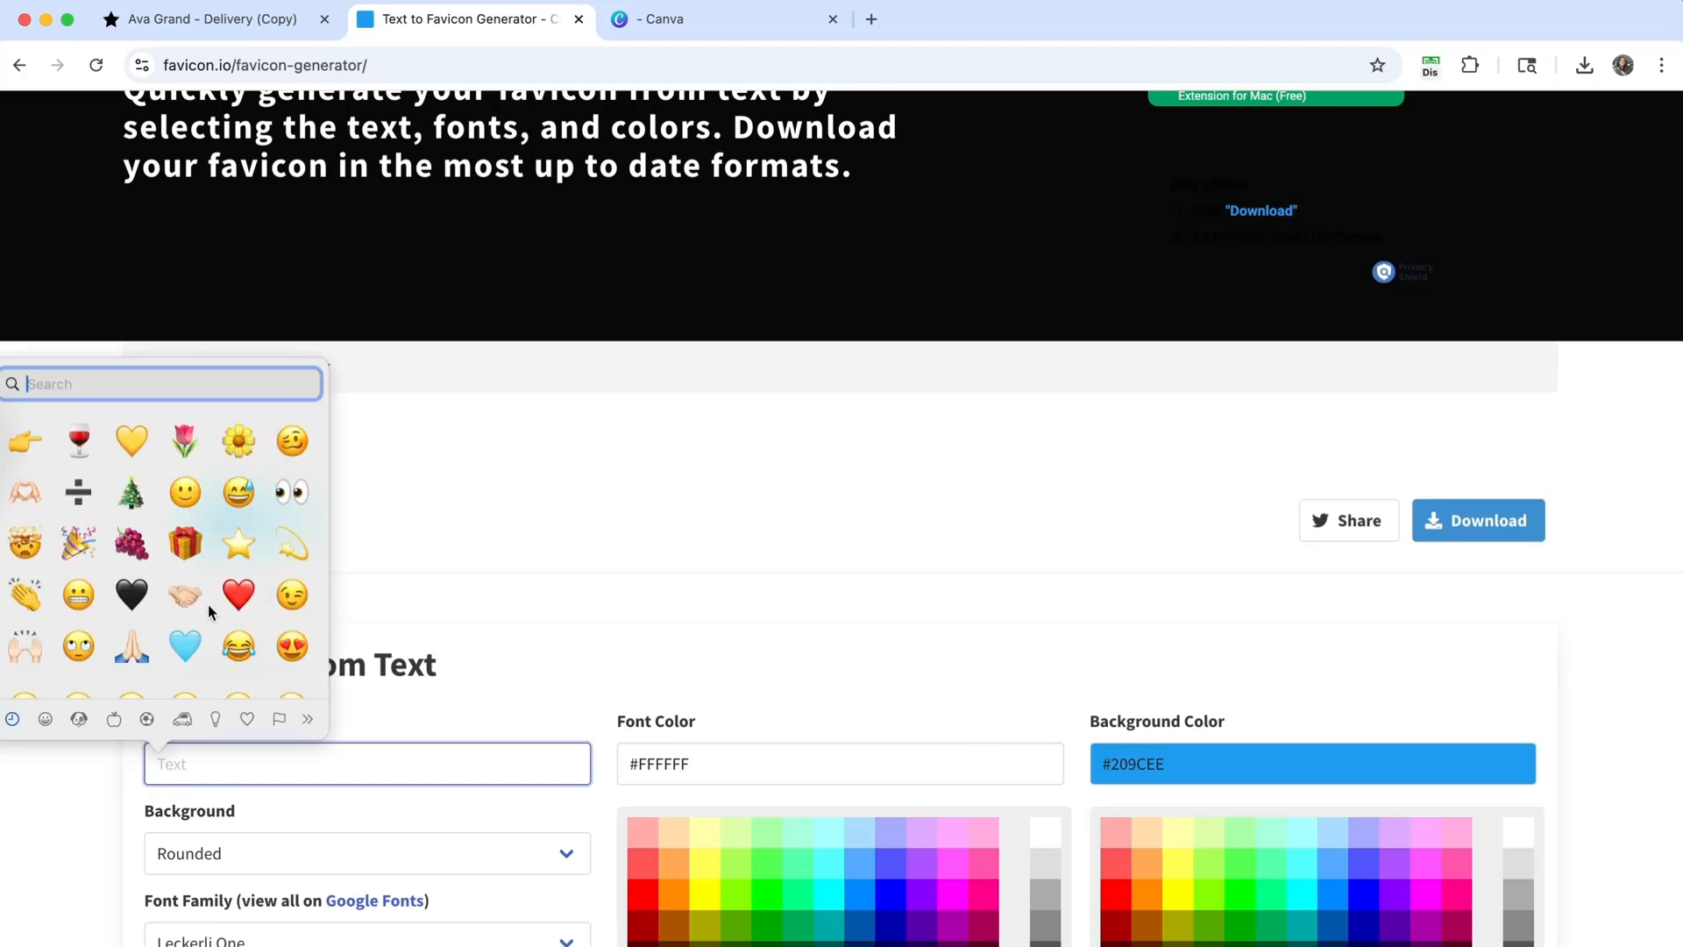
pyautogui.click(131, 595)
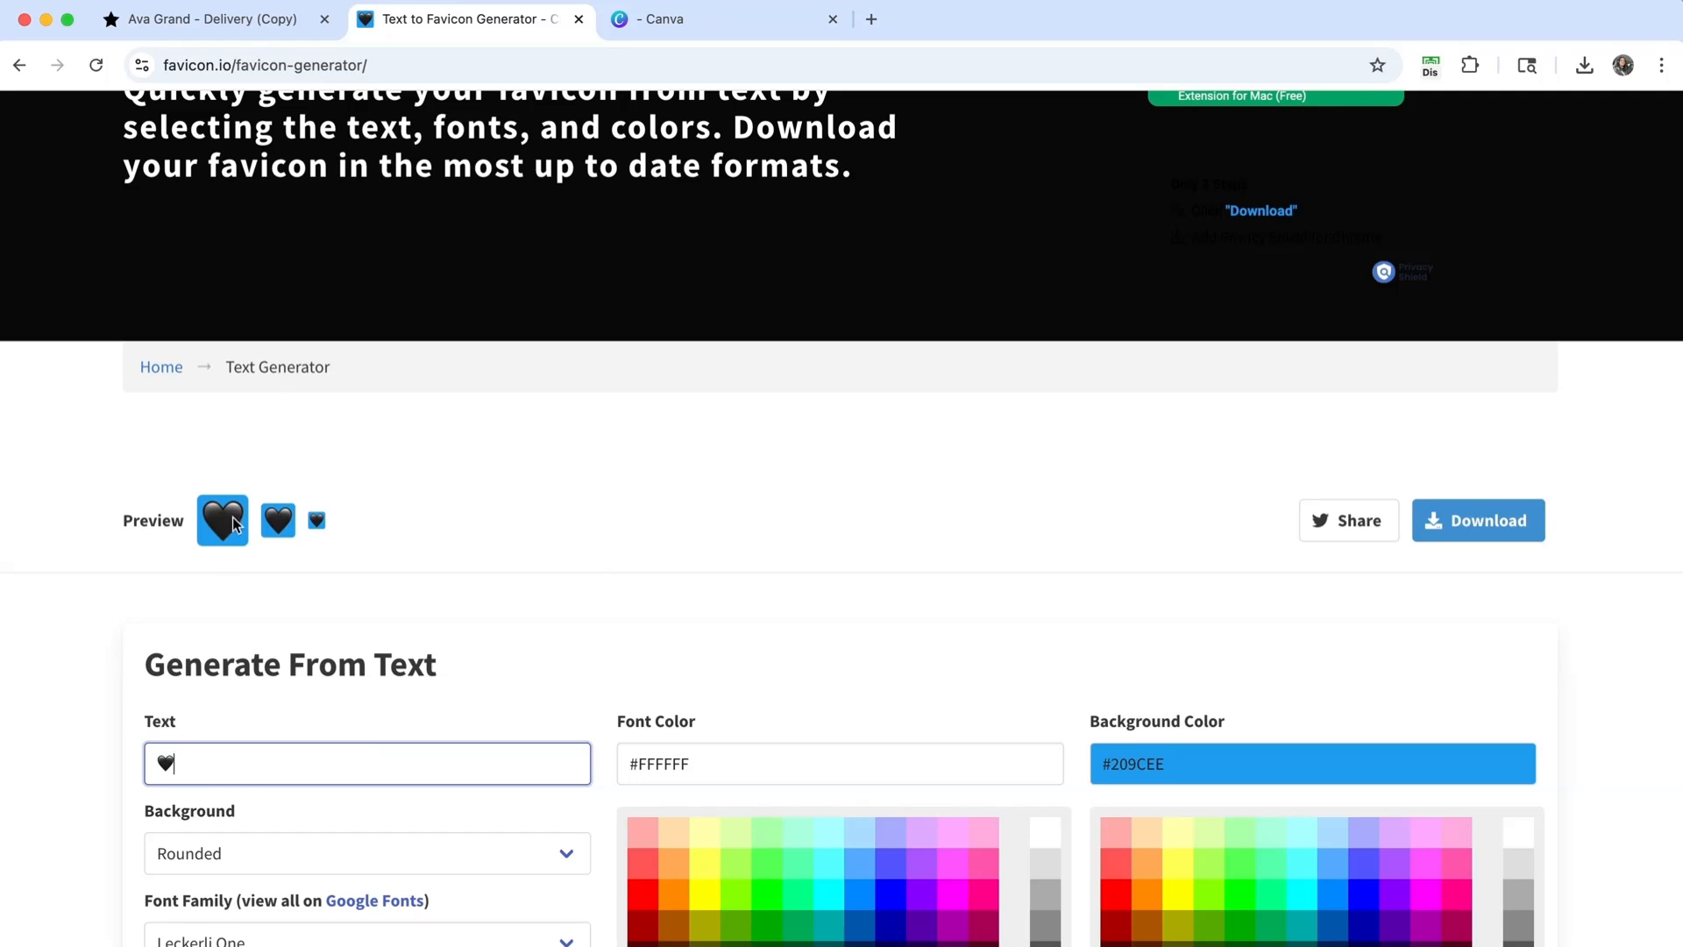
pyautogui.moveTo(190, 767); pyautogui.dragTo(146, 766)
pyautogui.write('F')
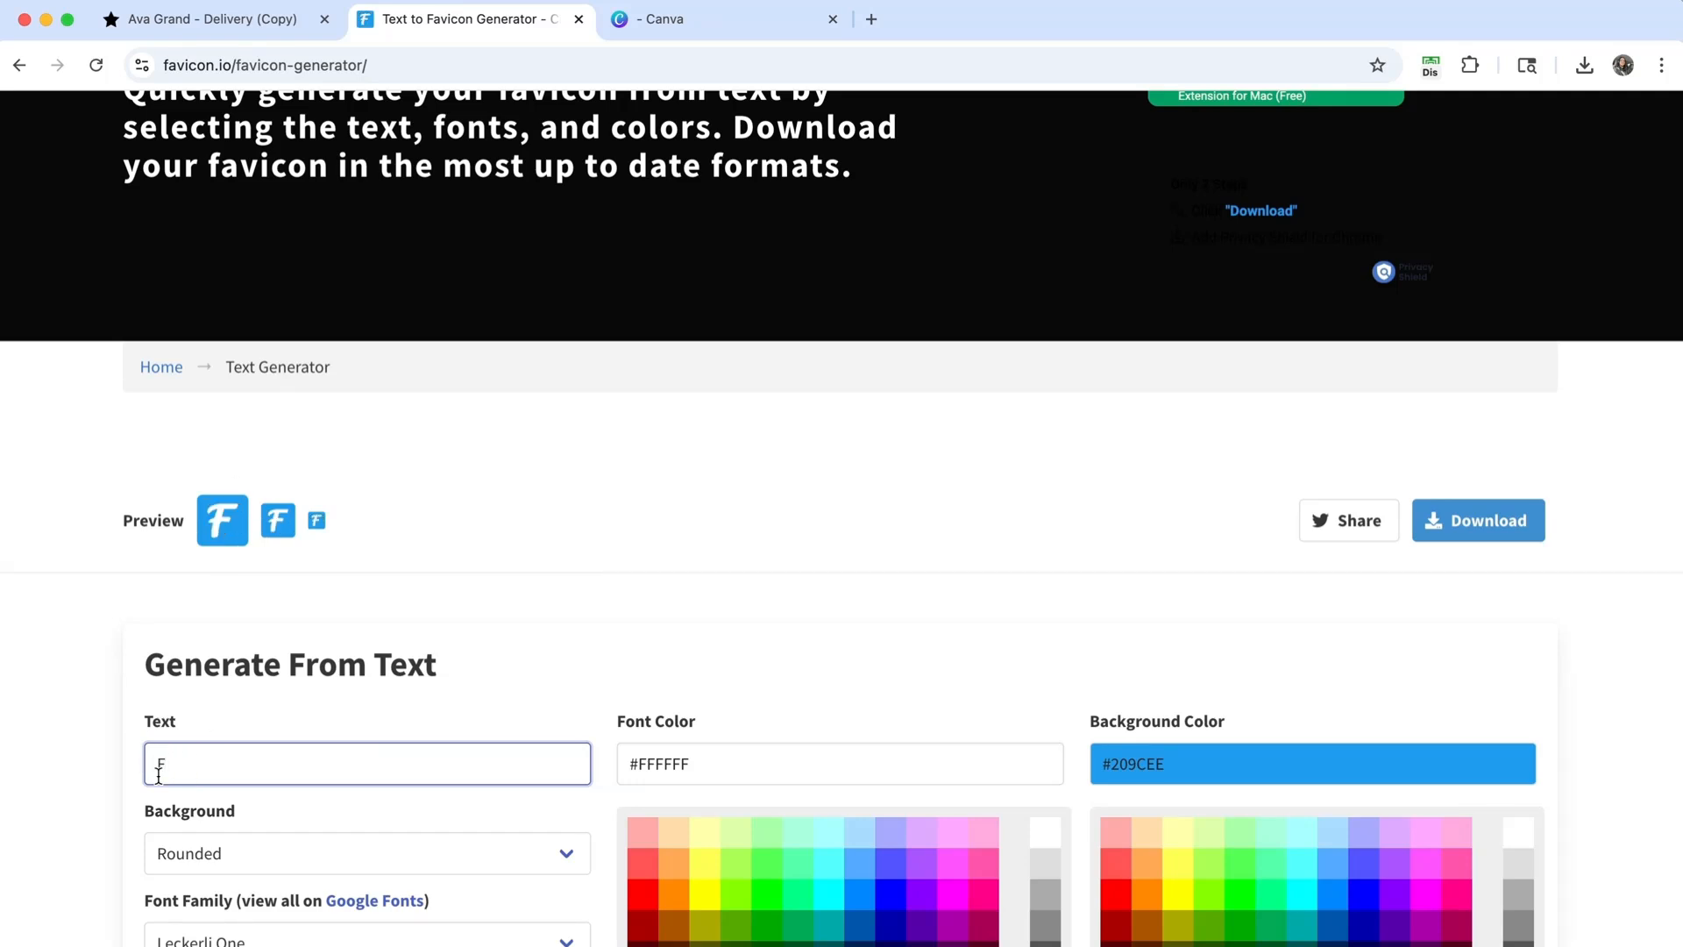
pyautogui.scroll(-3, 201, 736)
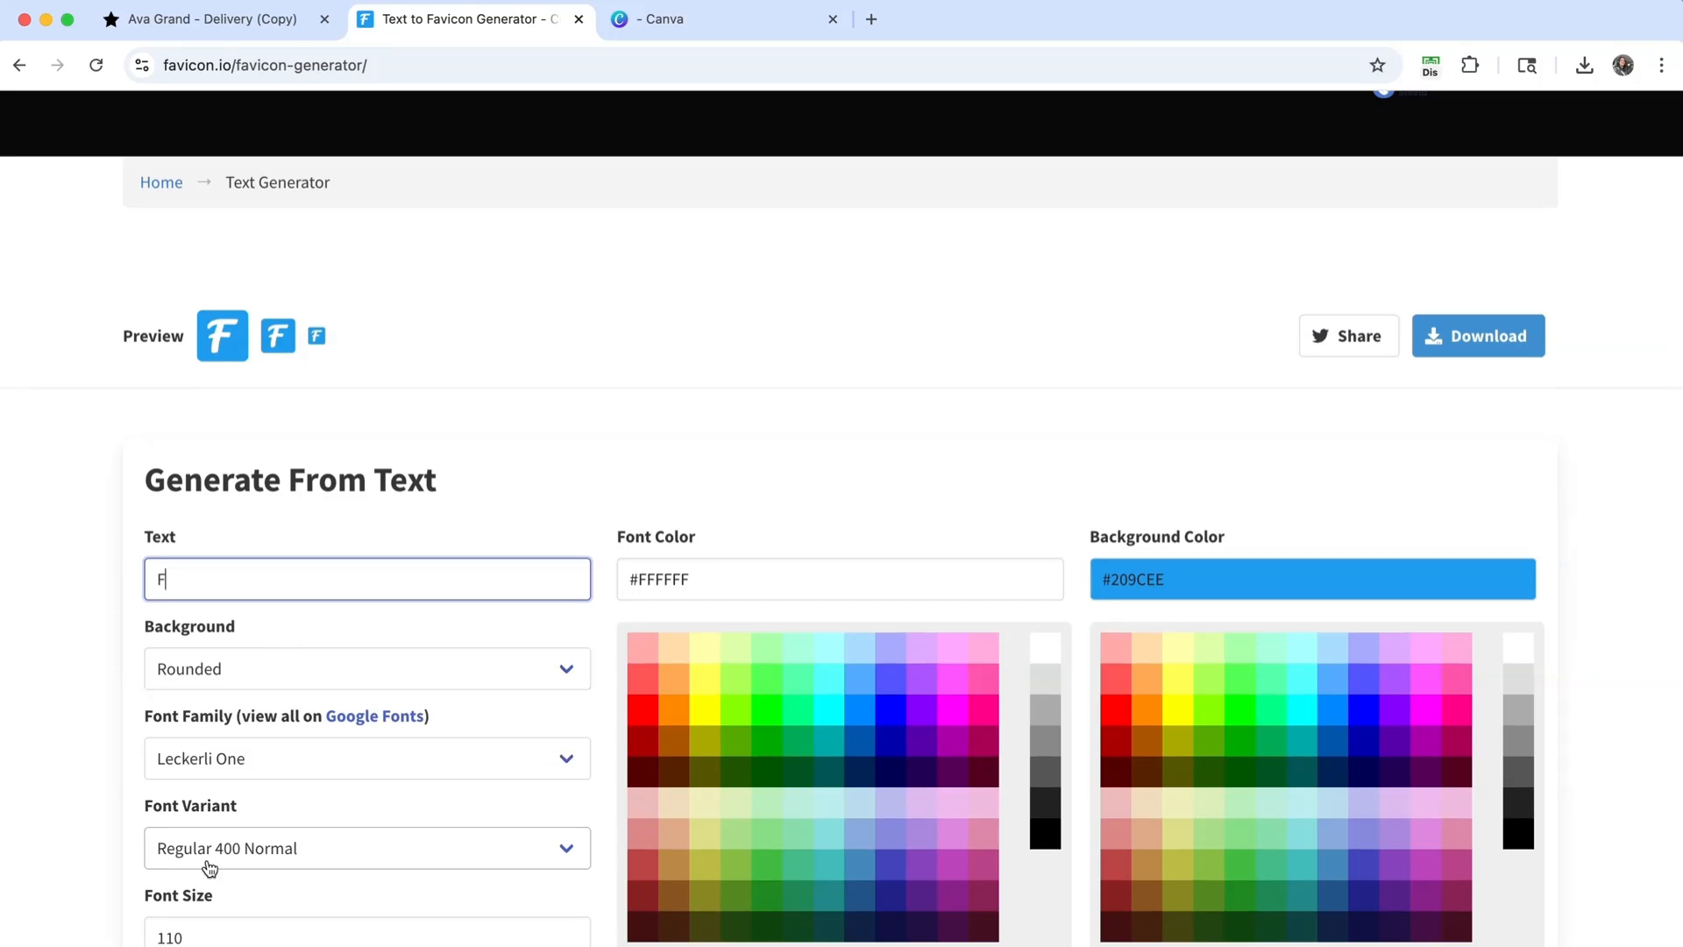
pyautogui.doubleClick(146, 936)
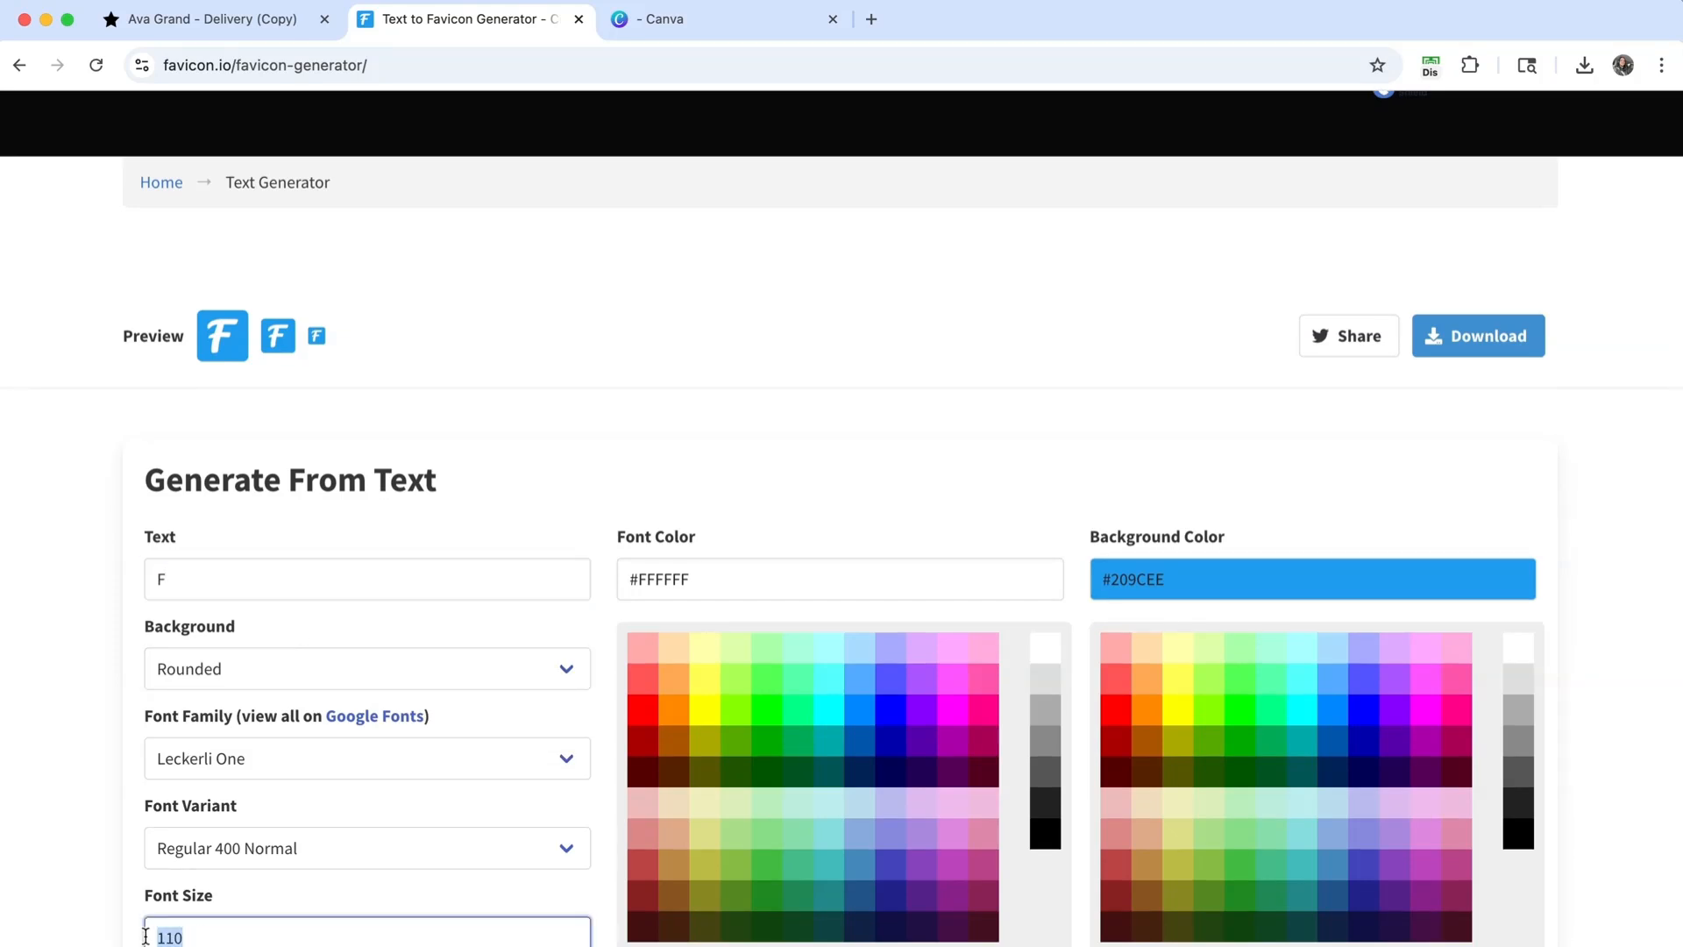
pyautogui.click(199, 937)
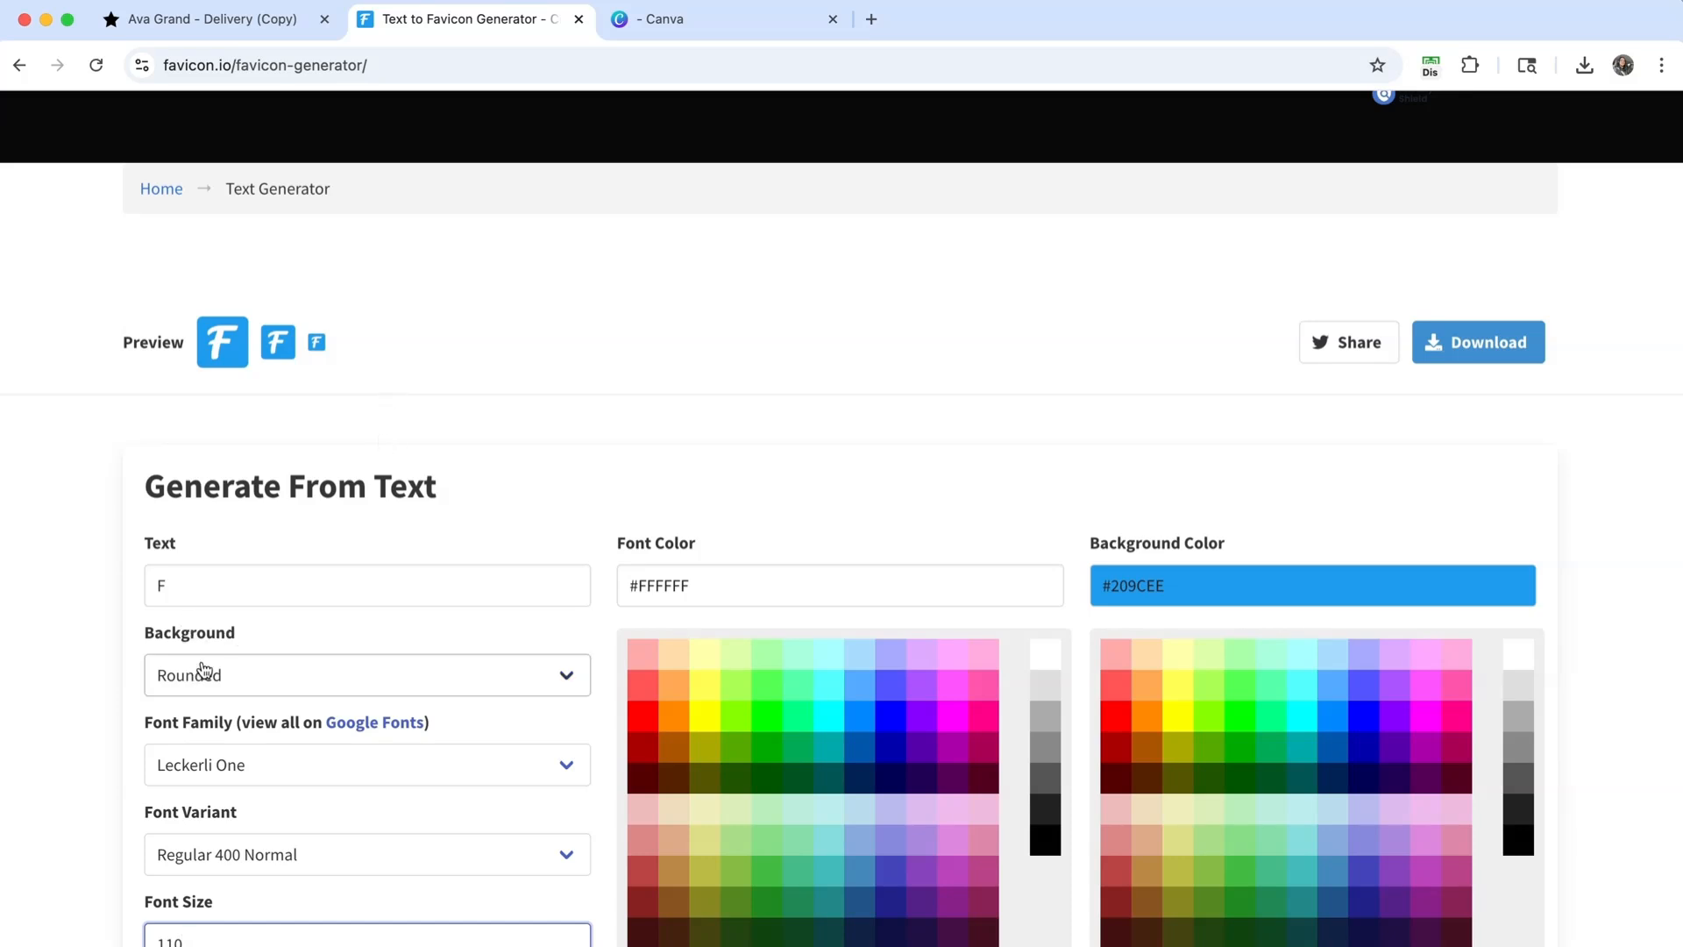
# - Try the Square and Circle shapes for the favicon background, and set the shape back to Rounded
pyautogui.click(554, 678)
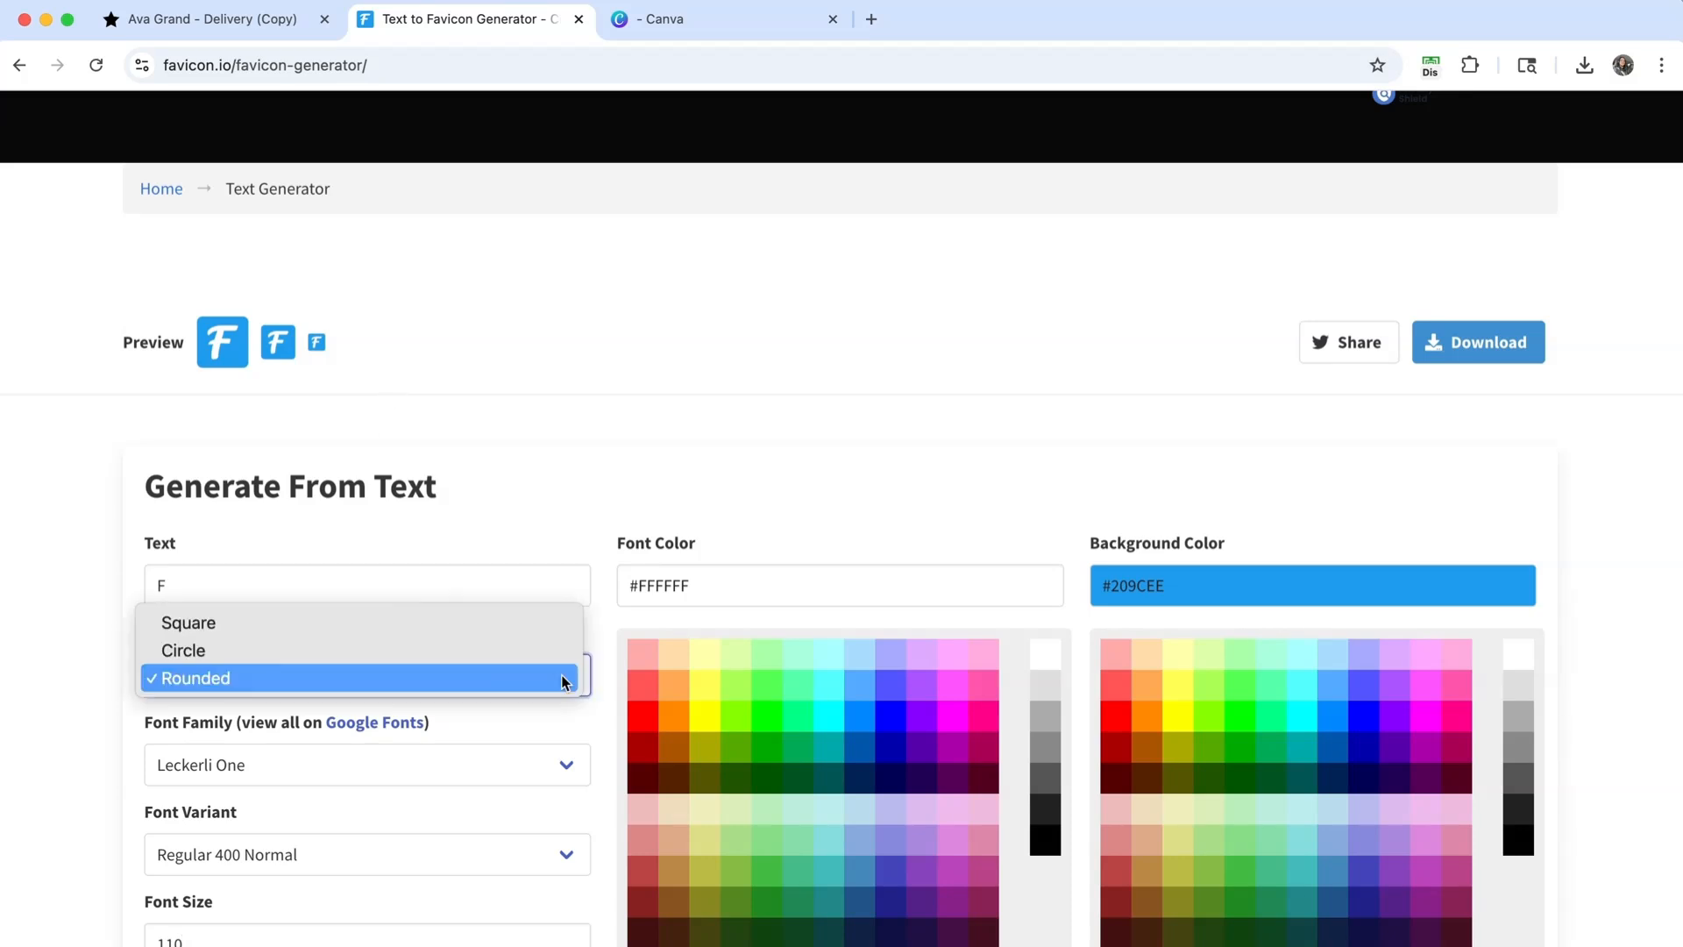
pyautogui.click(264, 626)
pyautogui.click(355, 683)
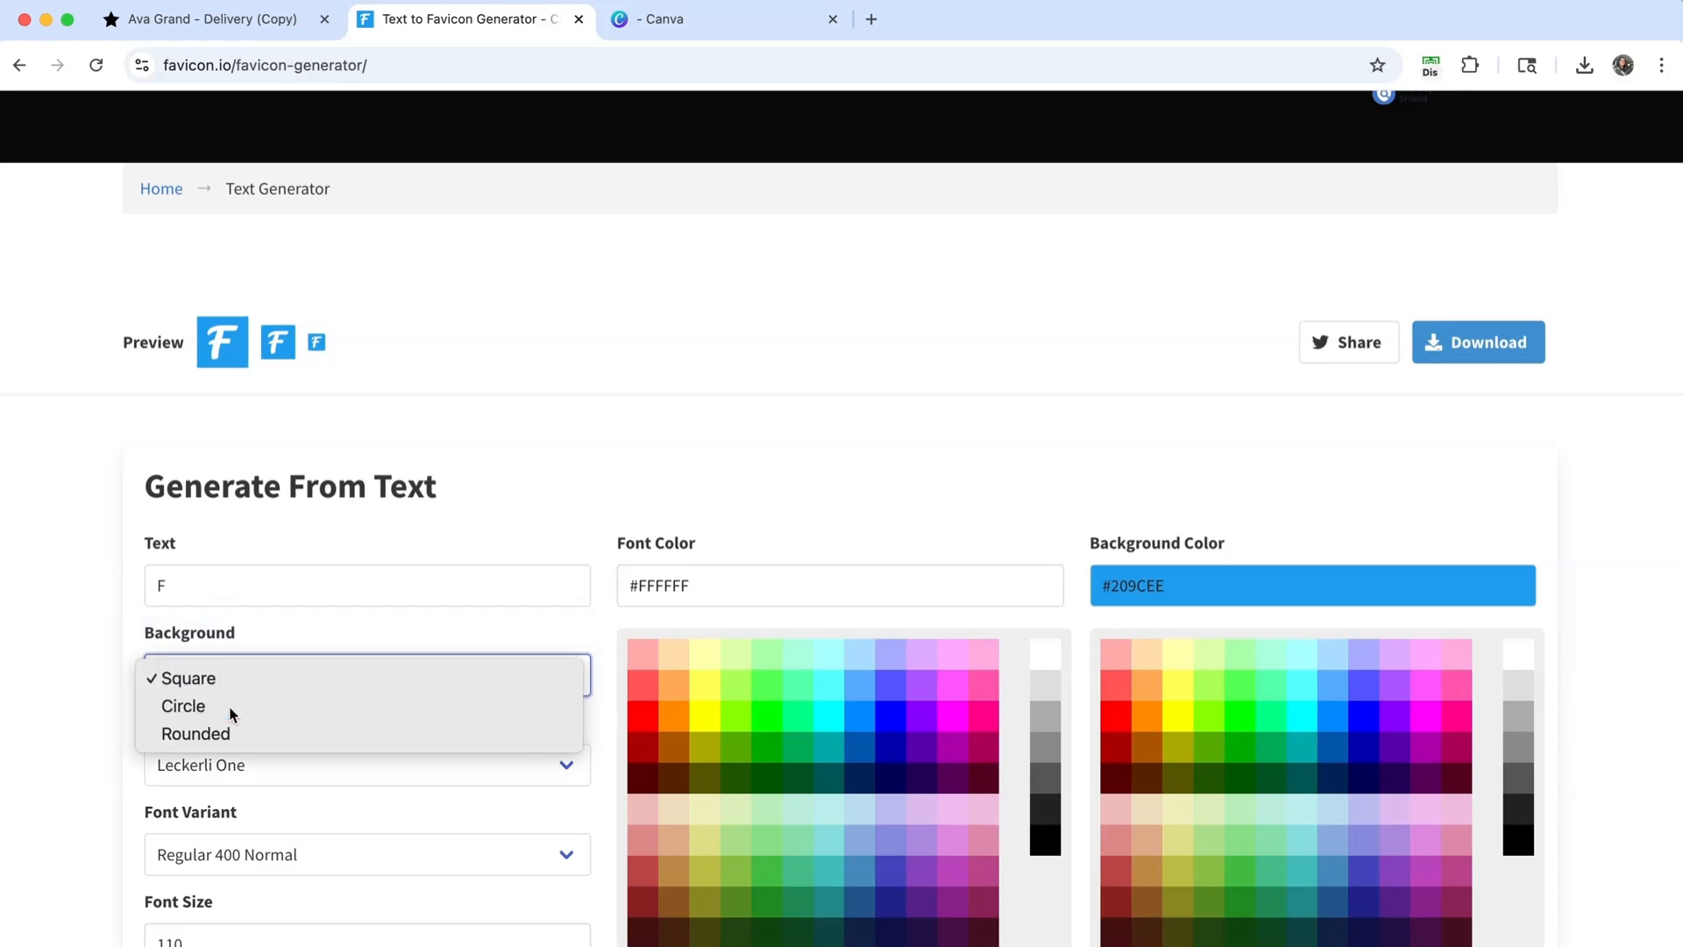
pyautogui.click(233, 712)
pyautogui.click(296, 675)
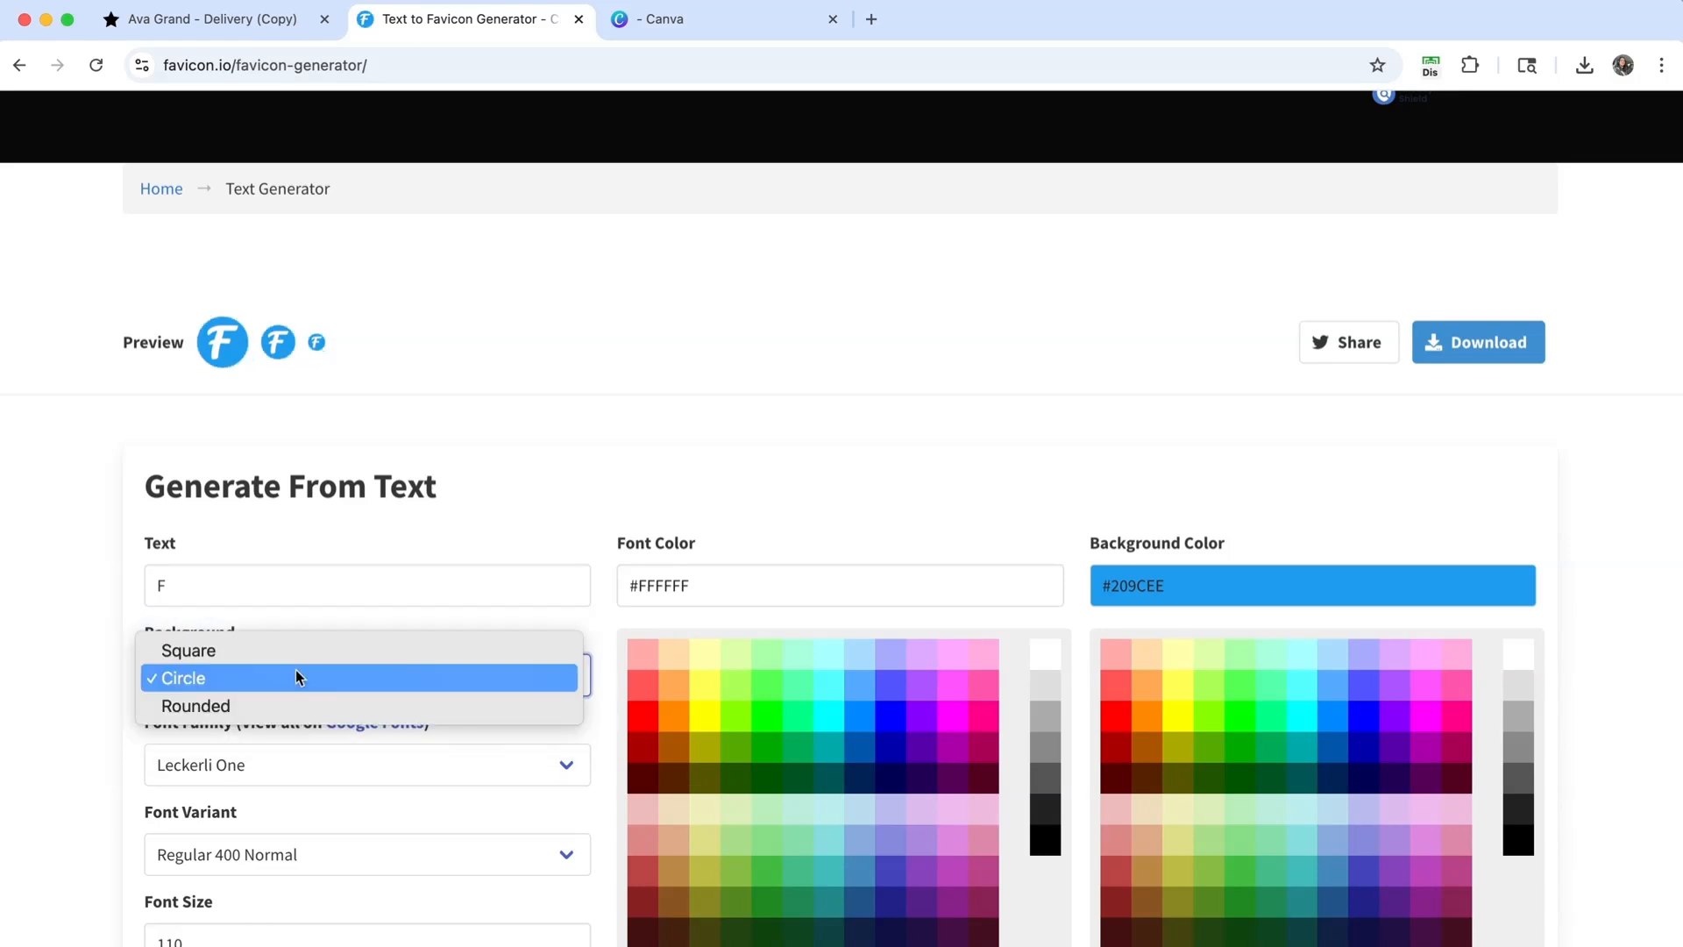
pyautogui.click(213, 704)
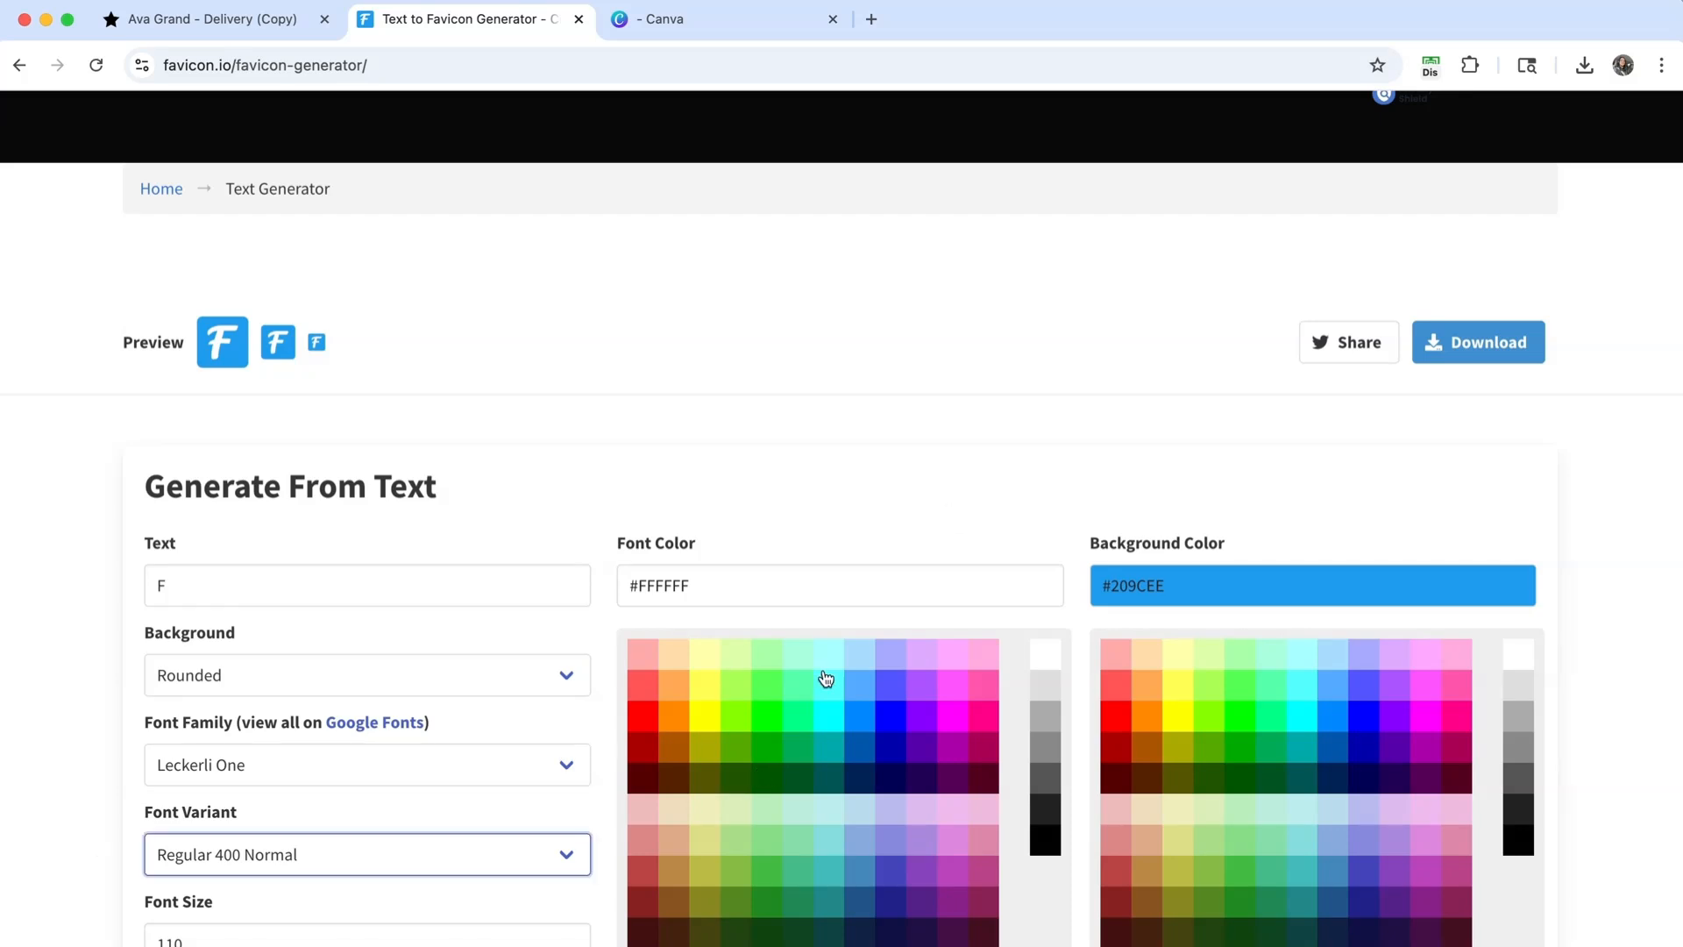
# - Set the favicon's font color to green #5A0 and its background color to light green #DFA
pyautogui.click(827, 682)
pyautogui.click(786, 715)
pyautogui.click(735, 746)
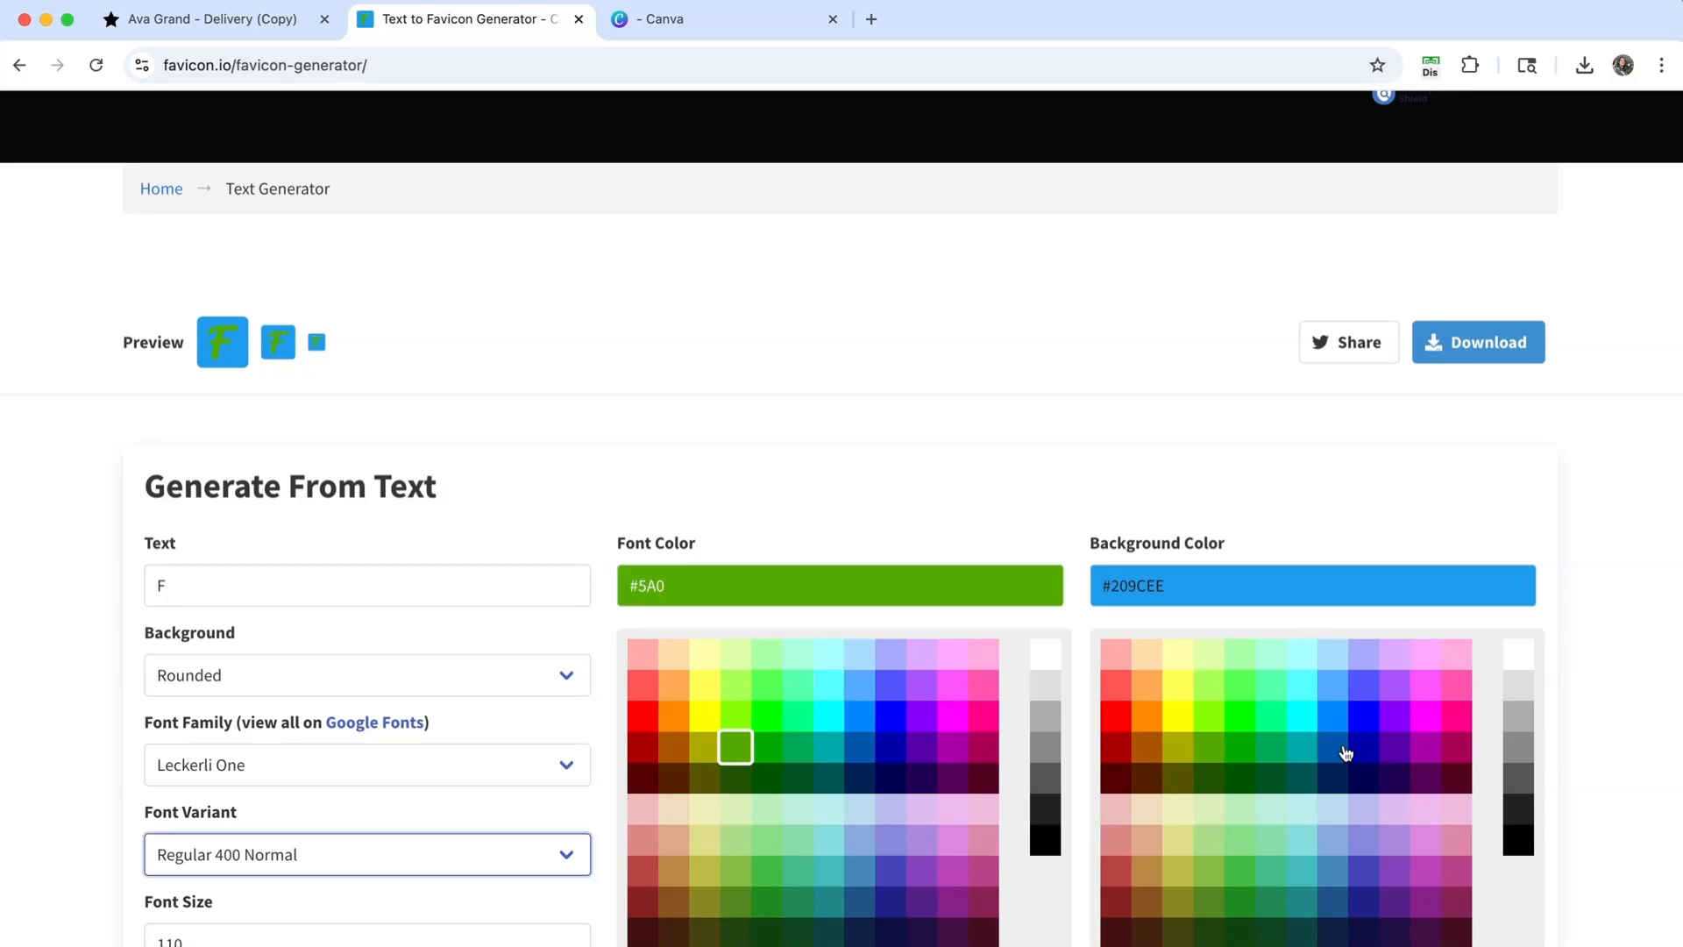
pyautogui.click(1147, 714)
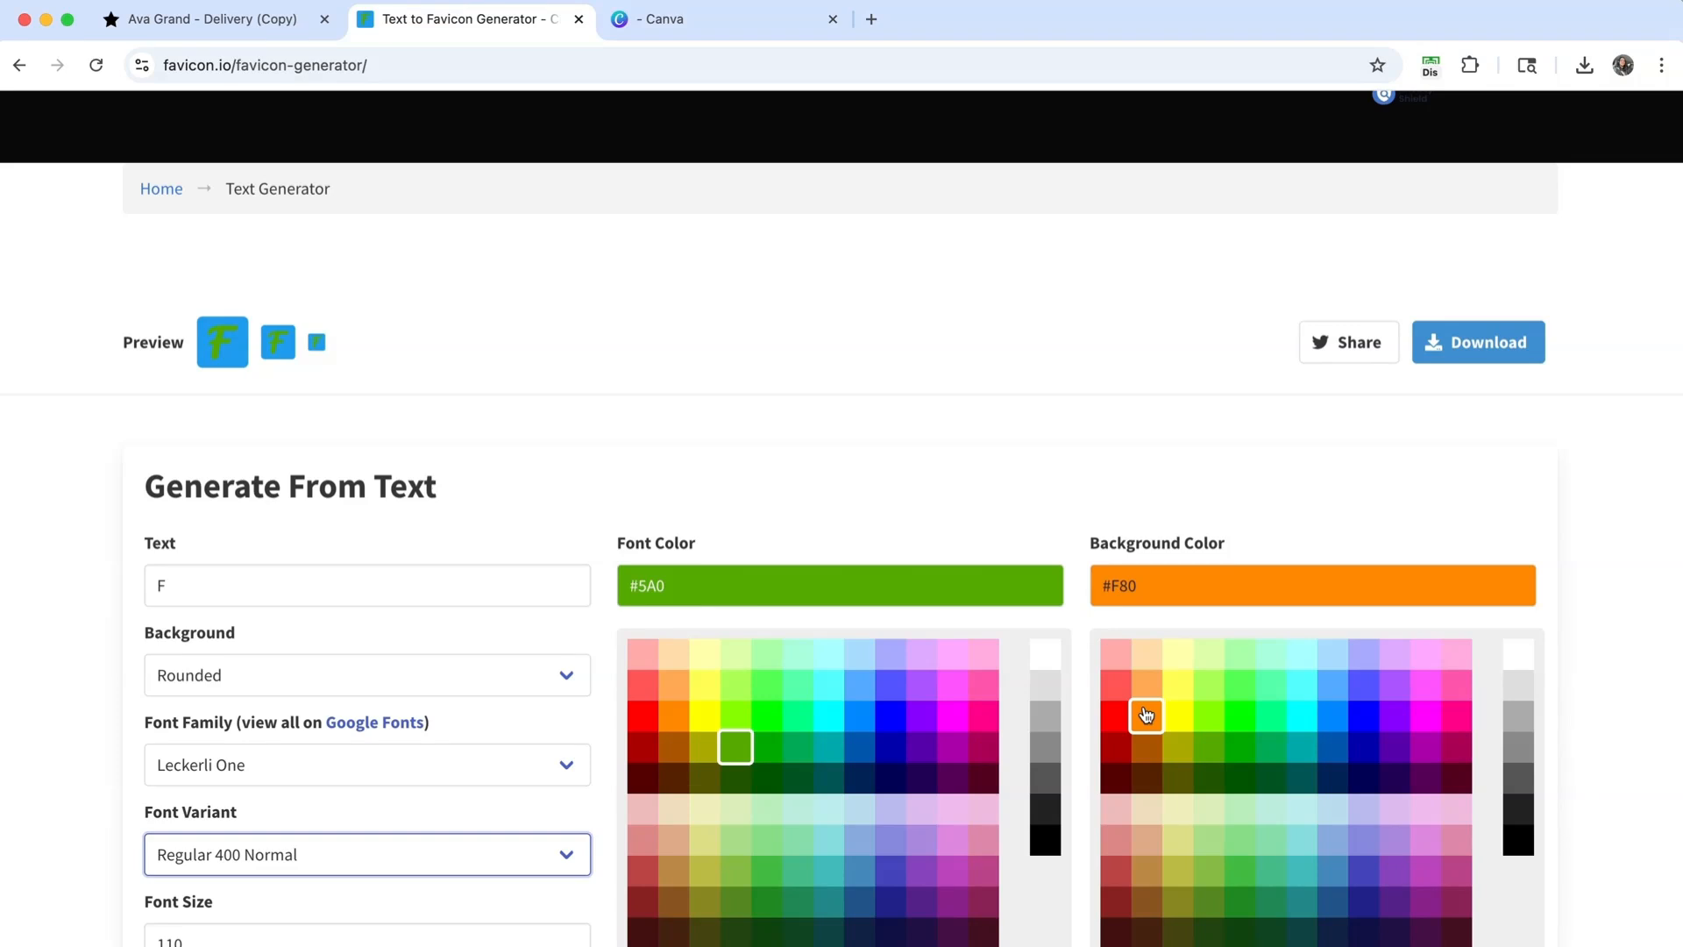
pyautogui.click(1209, 683)
pyautogui.click(1209, 653)
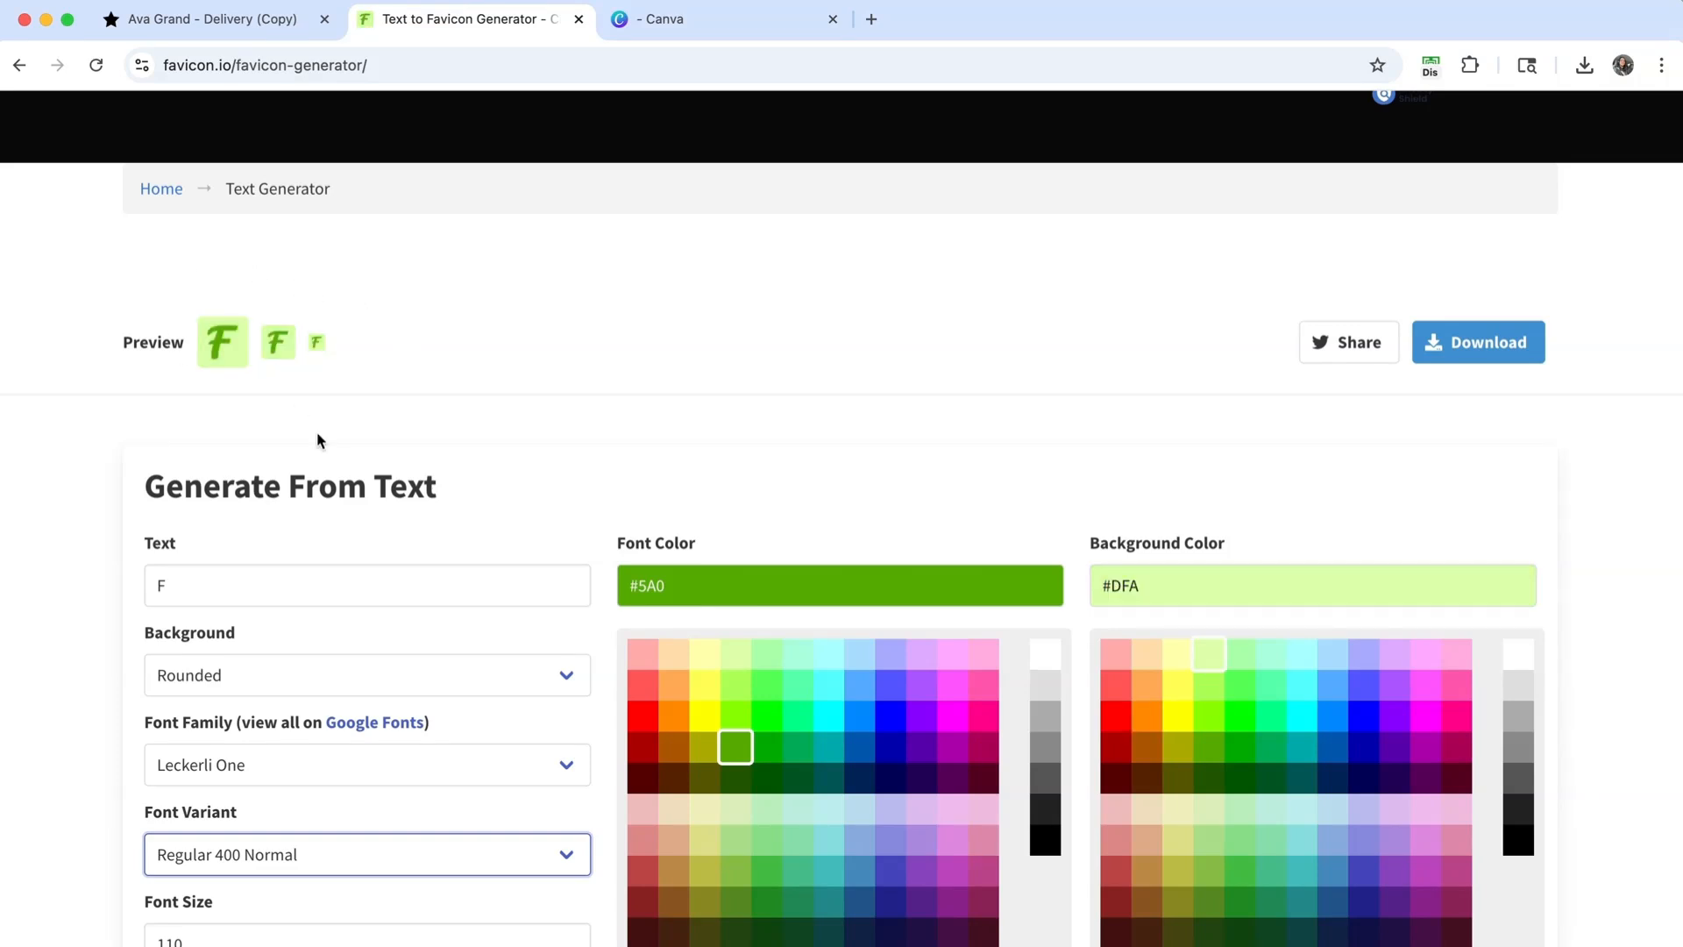
# - Download the green "F" text favicon and open the downloaded zip file
pyautogui.scroll(1, 430, 421)
pyautogui.click(1470, 353)
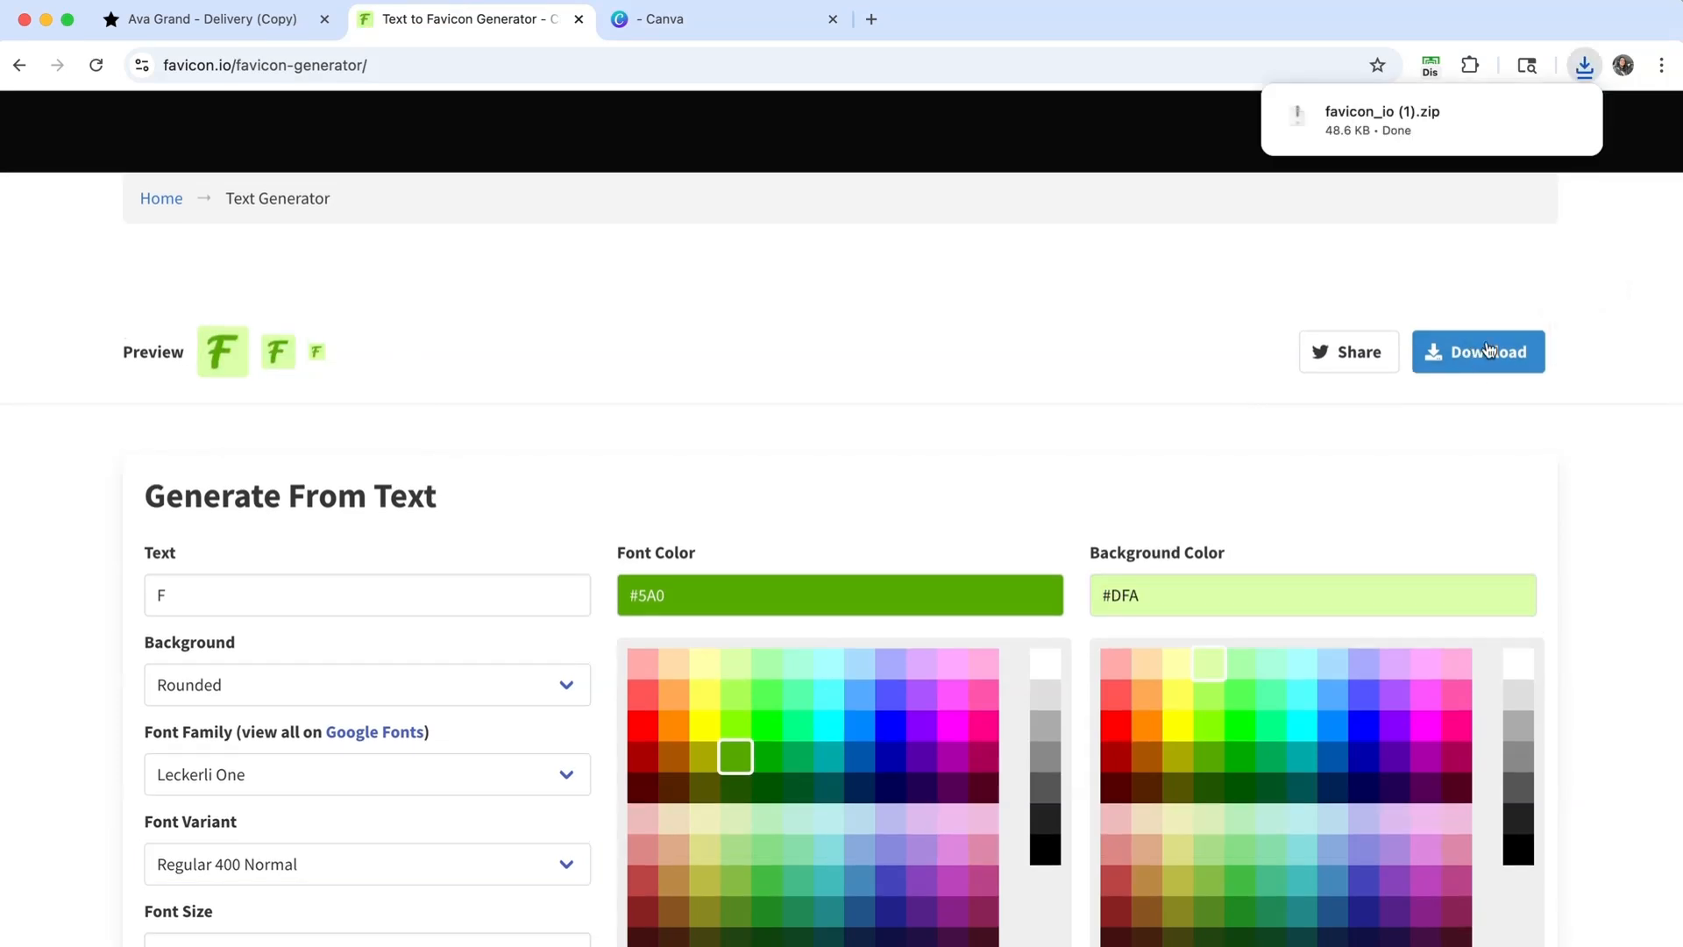
pyautogui.click(1378, 123)
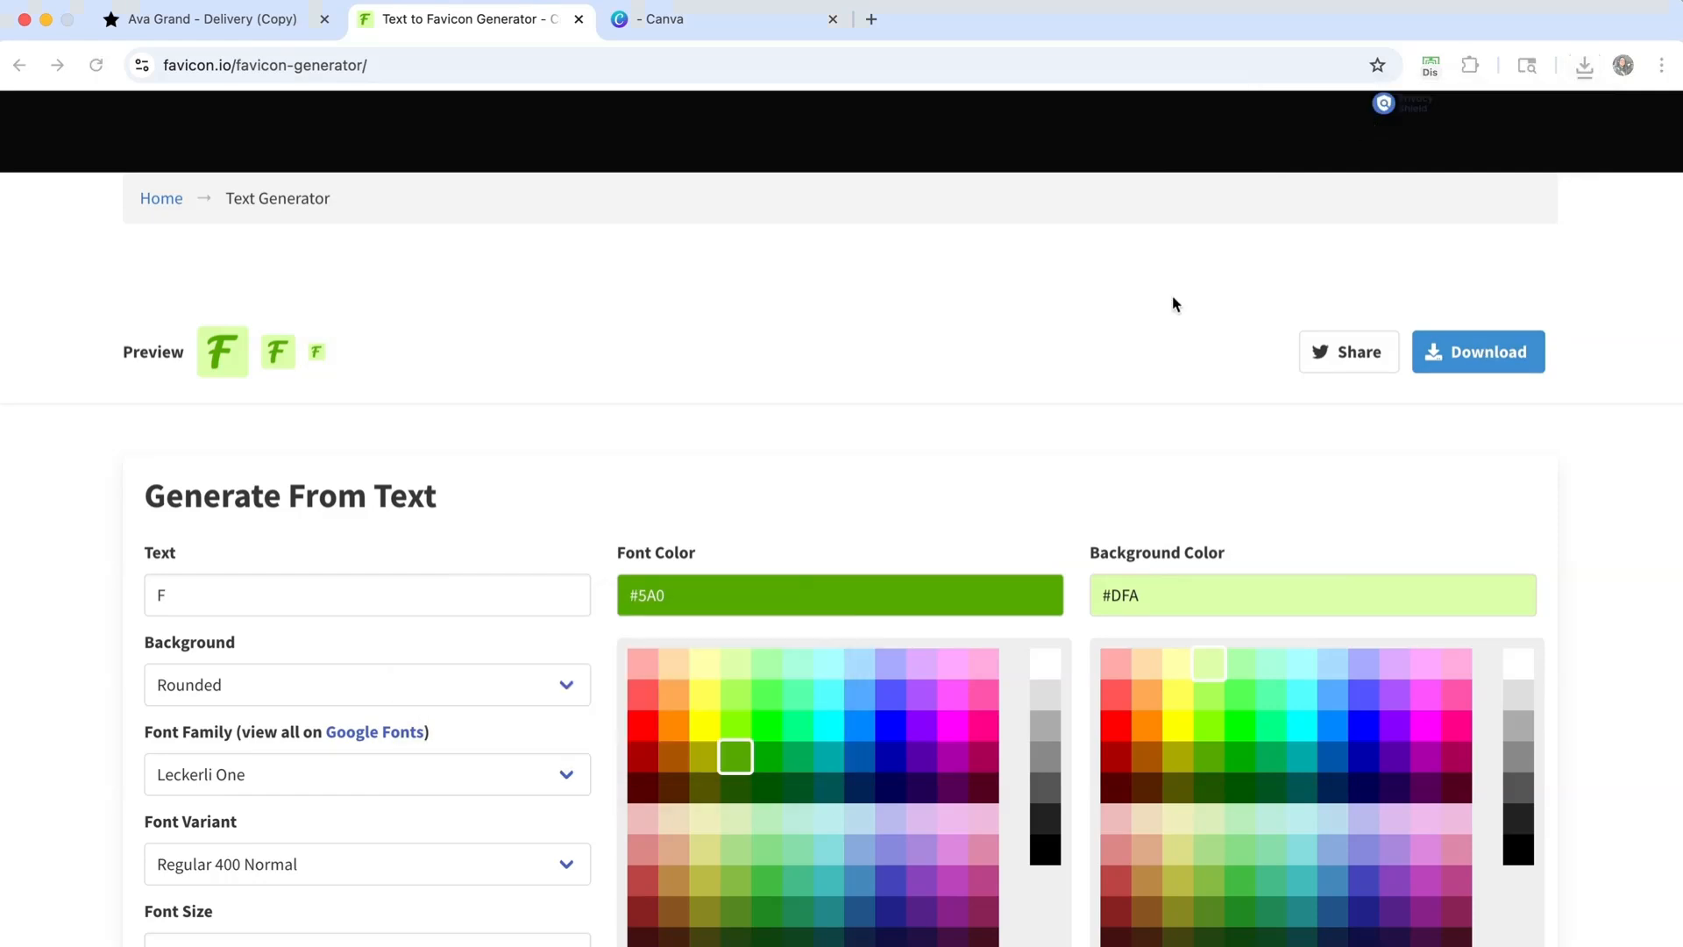
# - Preview the android-chrome 192x192 and 512x512, apple-touch-icon, favicon-16x16 and favicon-32x32 images in the extracted "F" favicon folder
pyautogui.click(1113, 330)
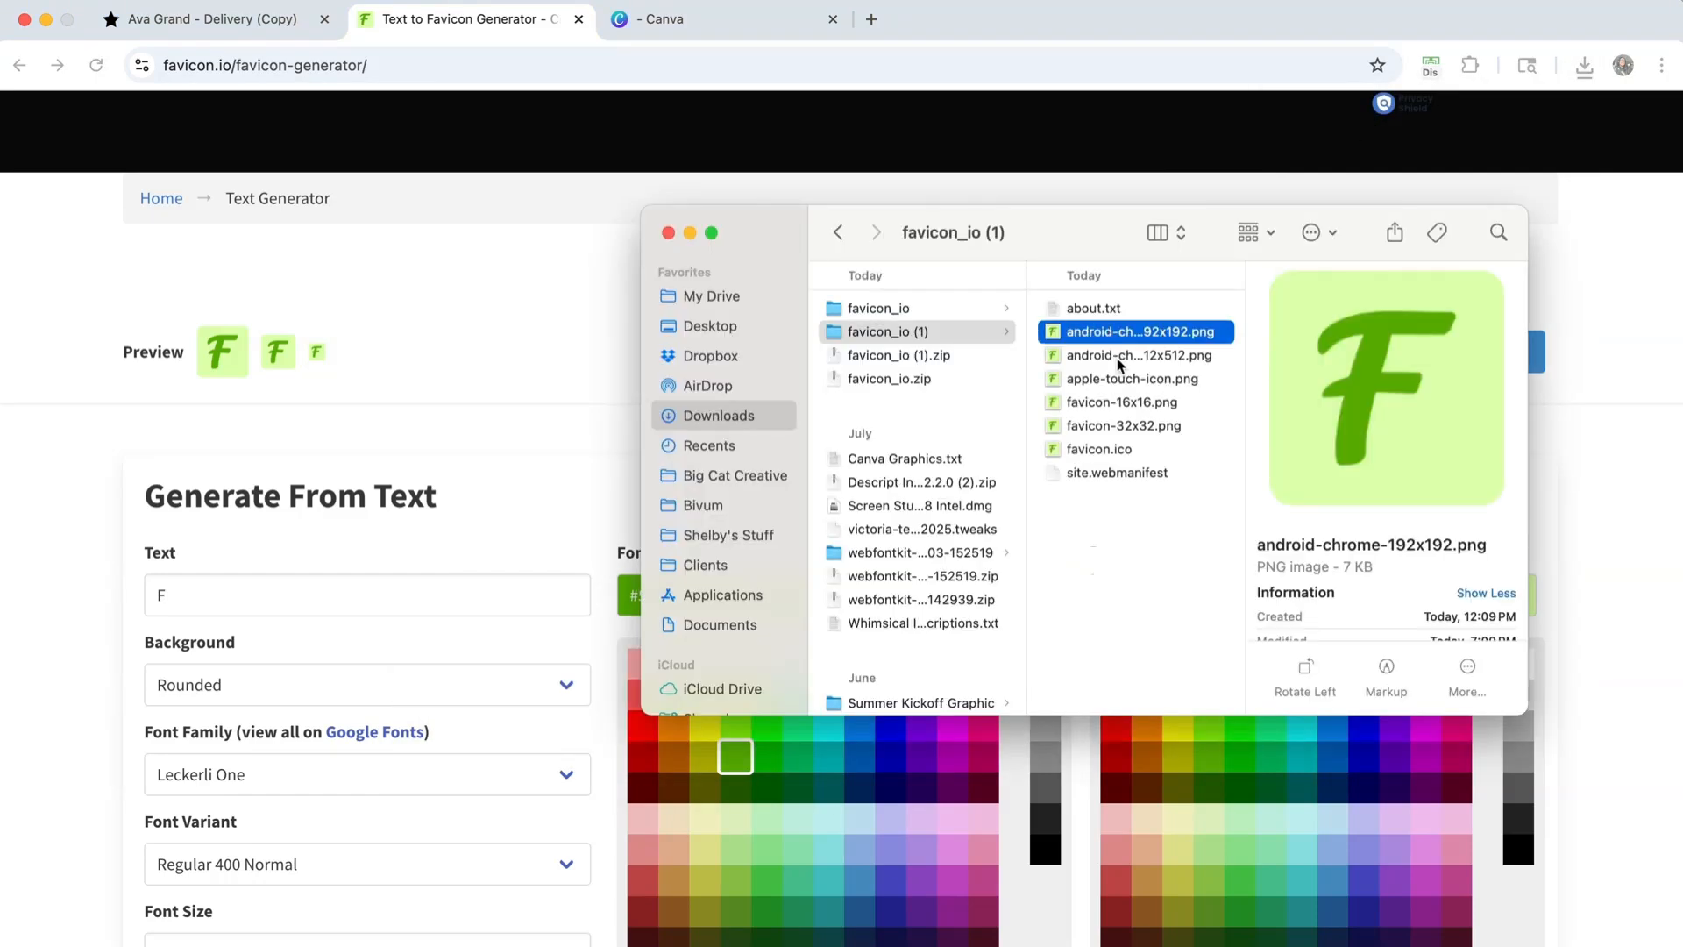
pyautogui.click(1117, 357)
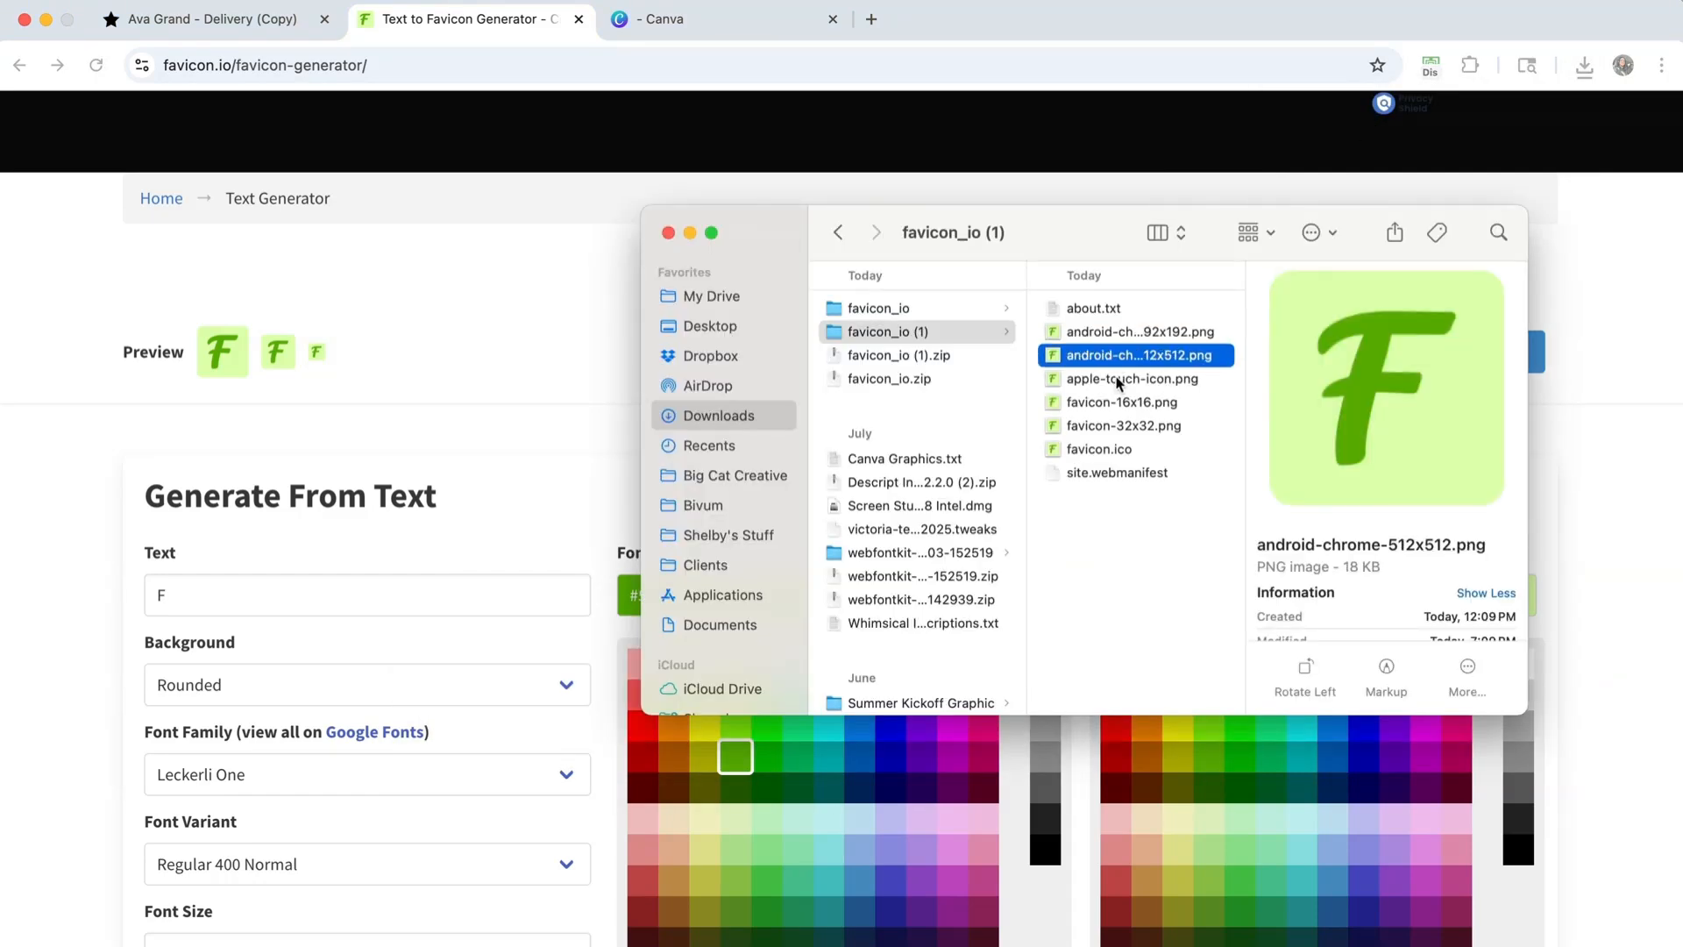
pyautogui.click(1118, 381)
pyautogui.click(1117, 402)
pyautogui.click(1114, 424)
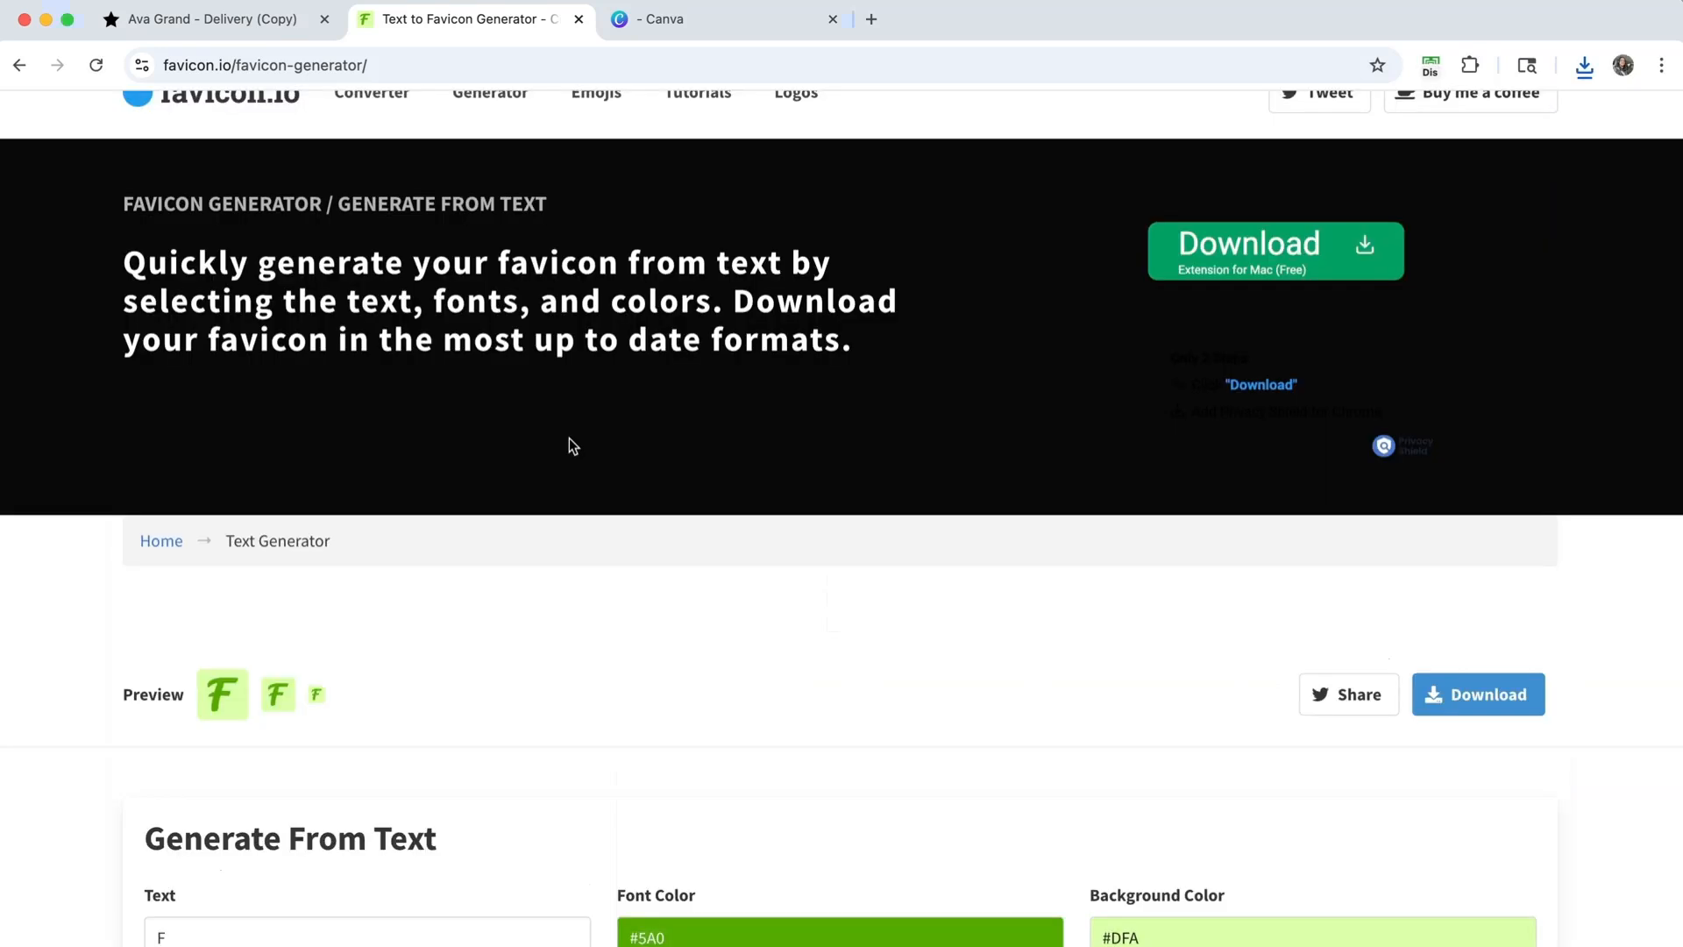
# - Open favicon.io's Emojis page and choose the Black Heart emoji from the Smileys & Emotion category
pyautogui.scroll(1, 574, 445)
pyautogui.scroll(-1, 577, 448)
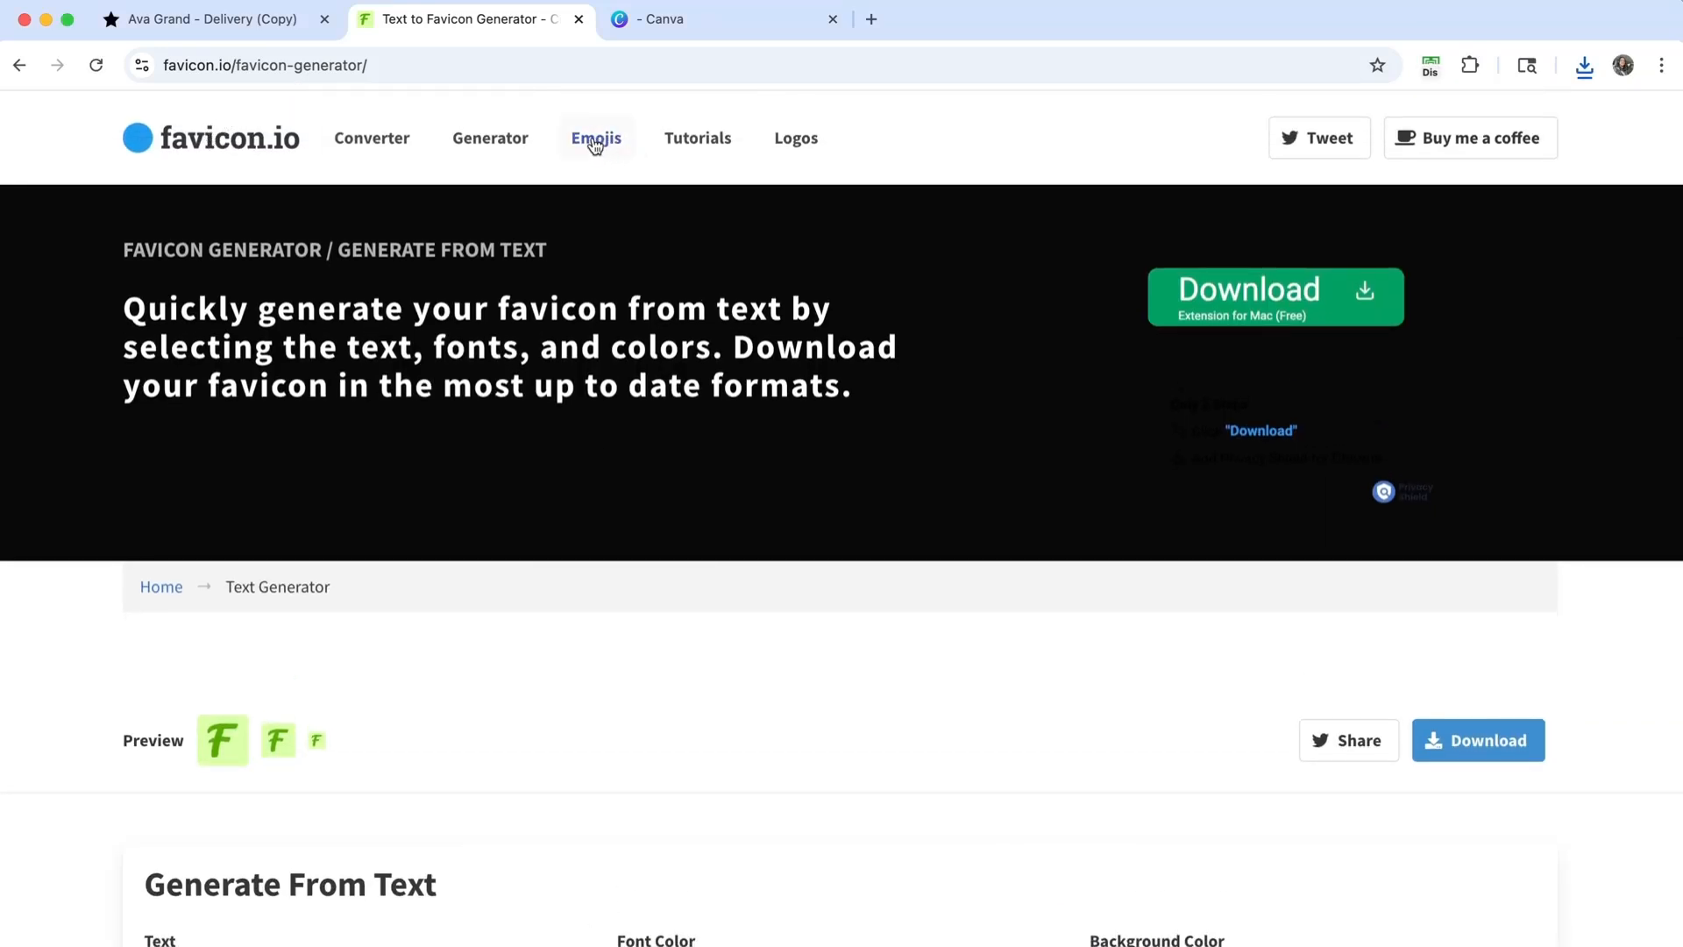
pyautogui.click(596, 140)
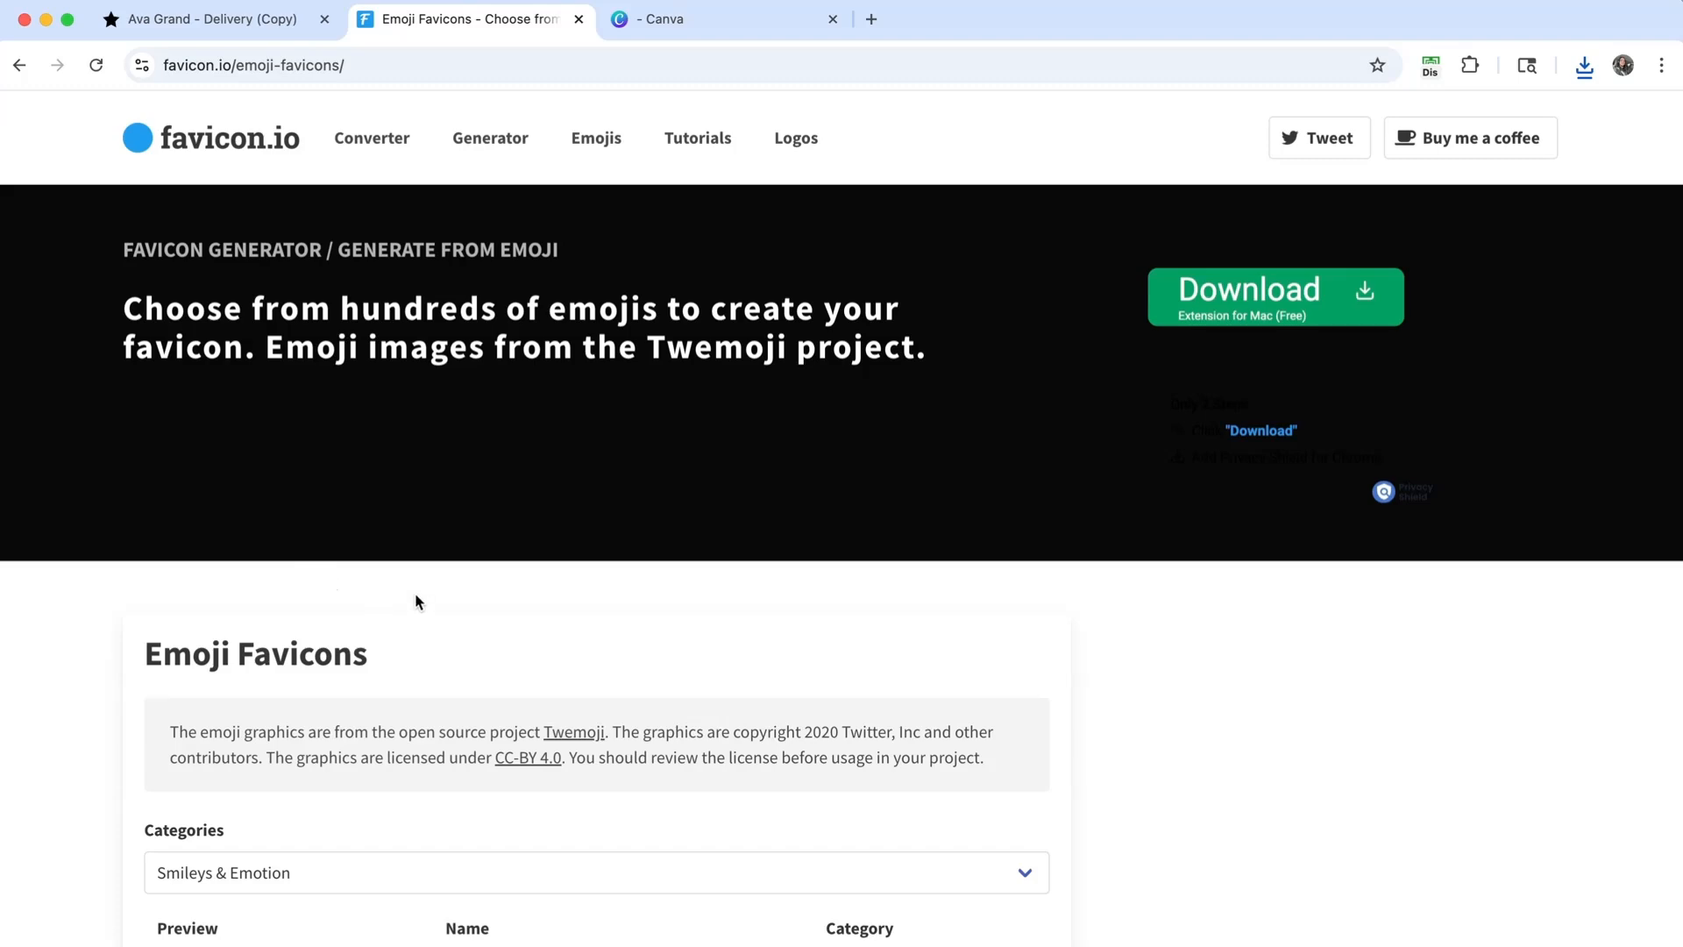
pyautogui.scroll(-10, 414, 593)
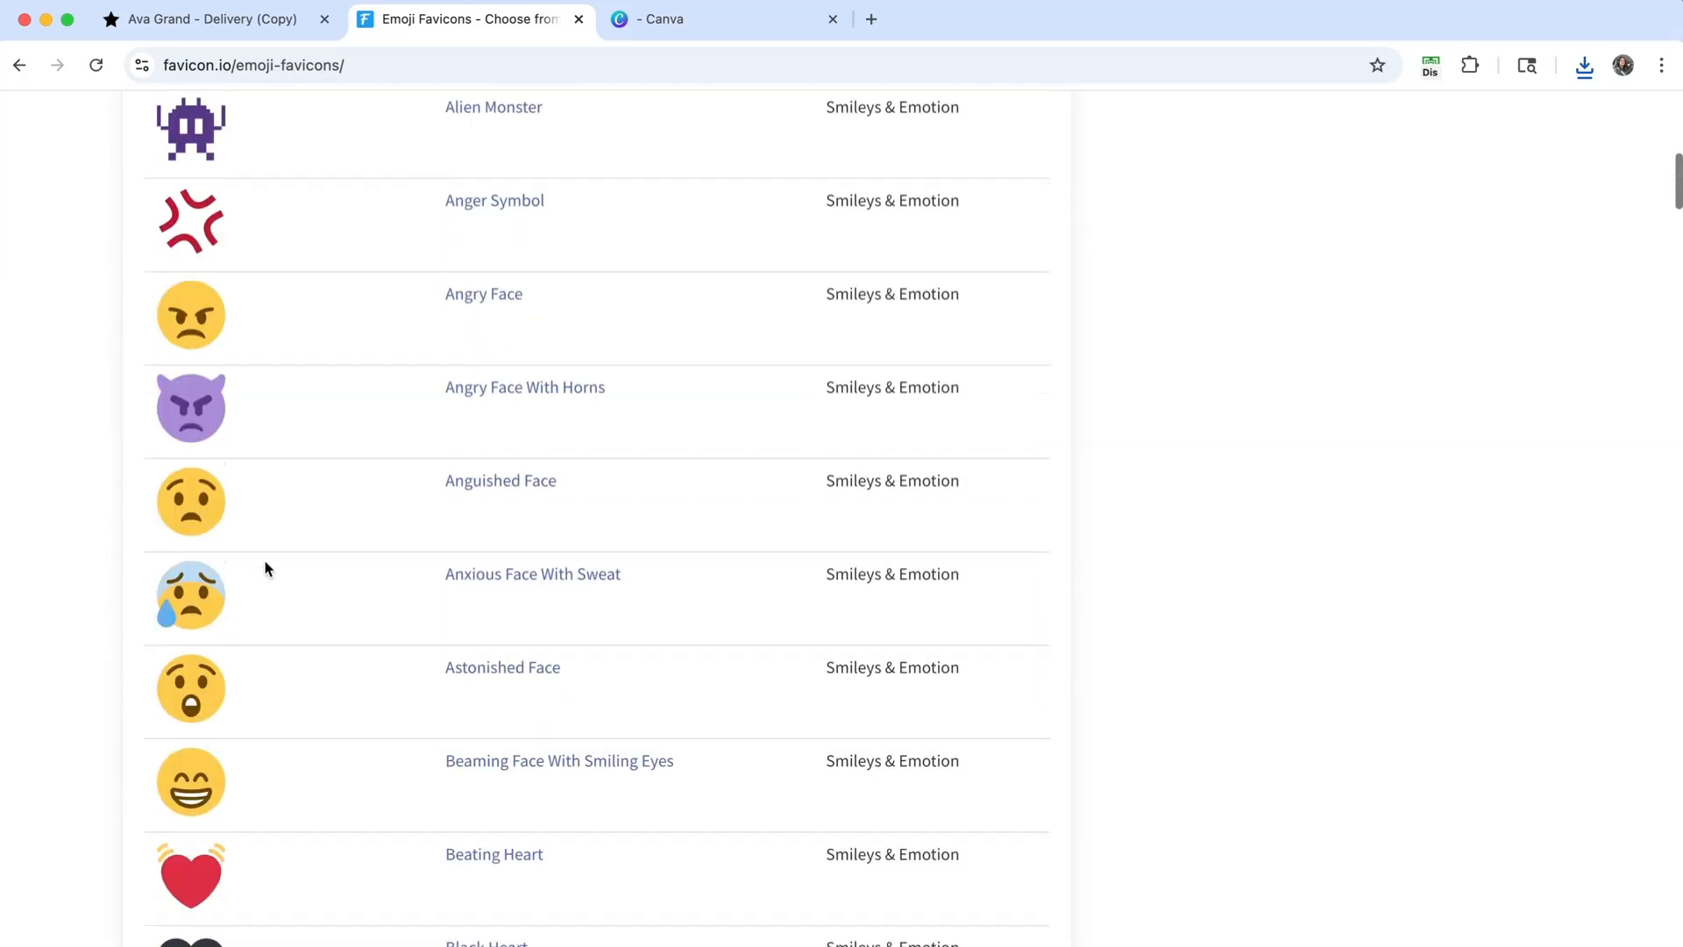
pyautogui.scroll(-15, 266, 565)
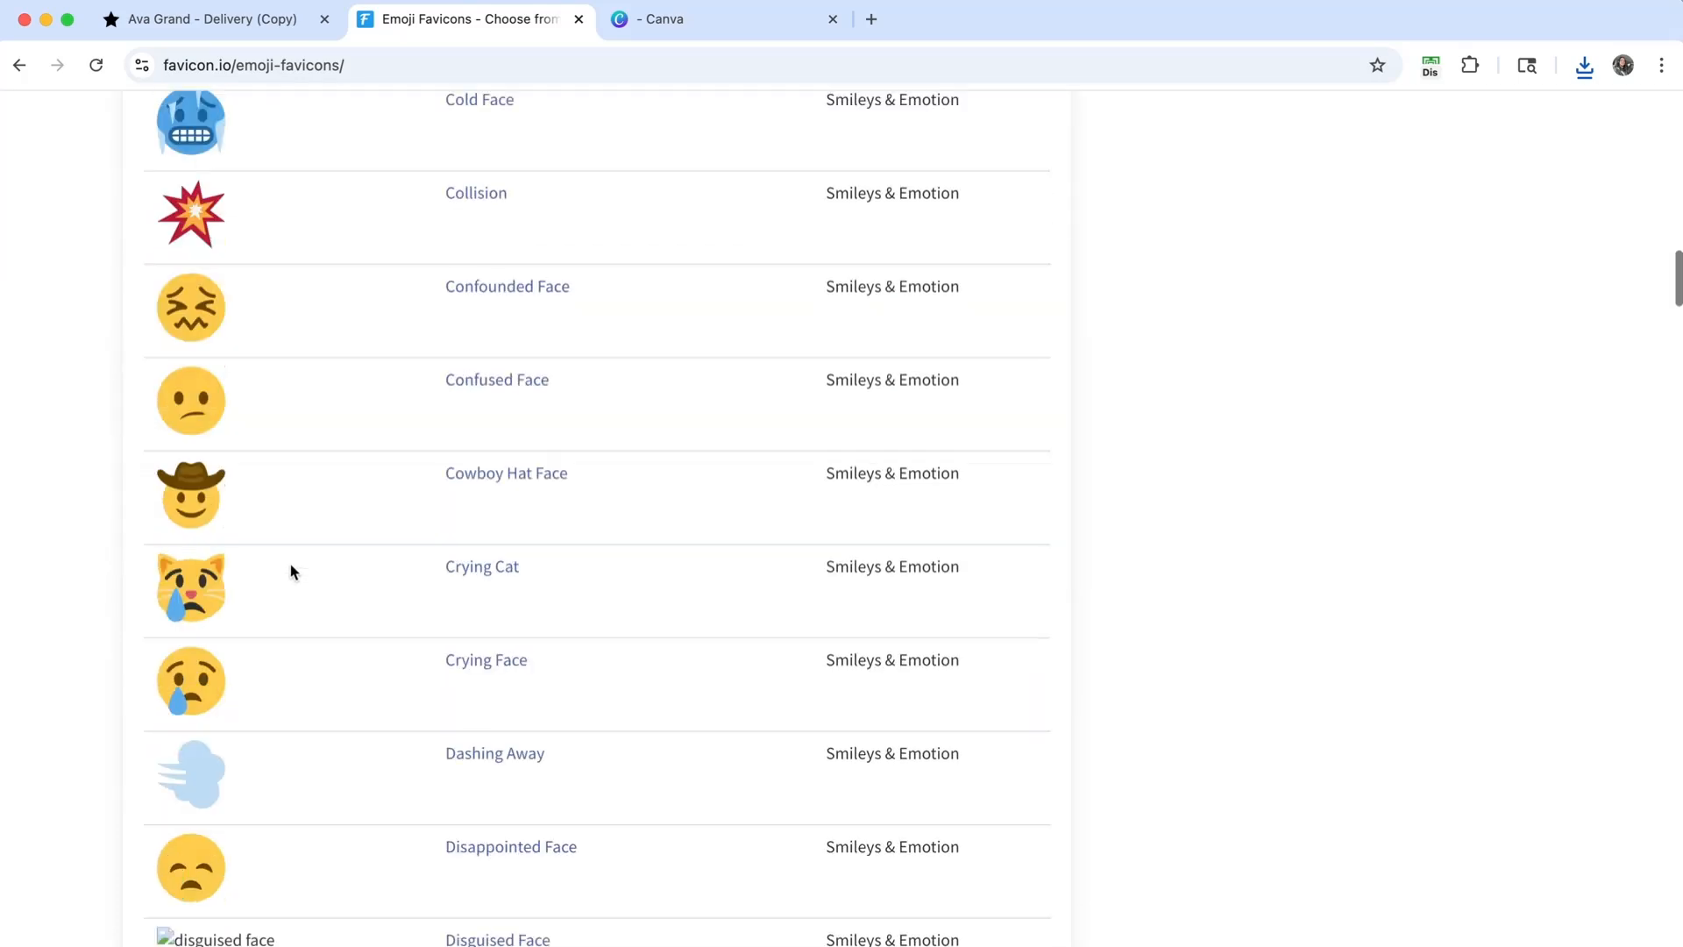
pyautogui.scroll(12, 291, 571)
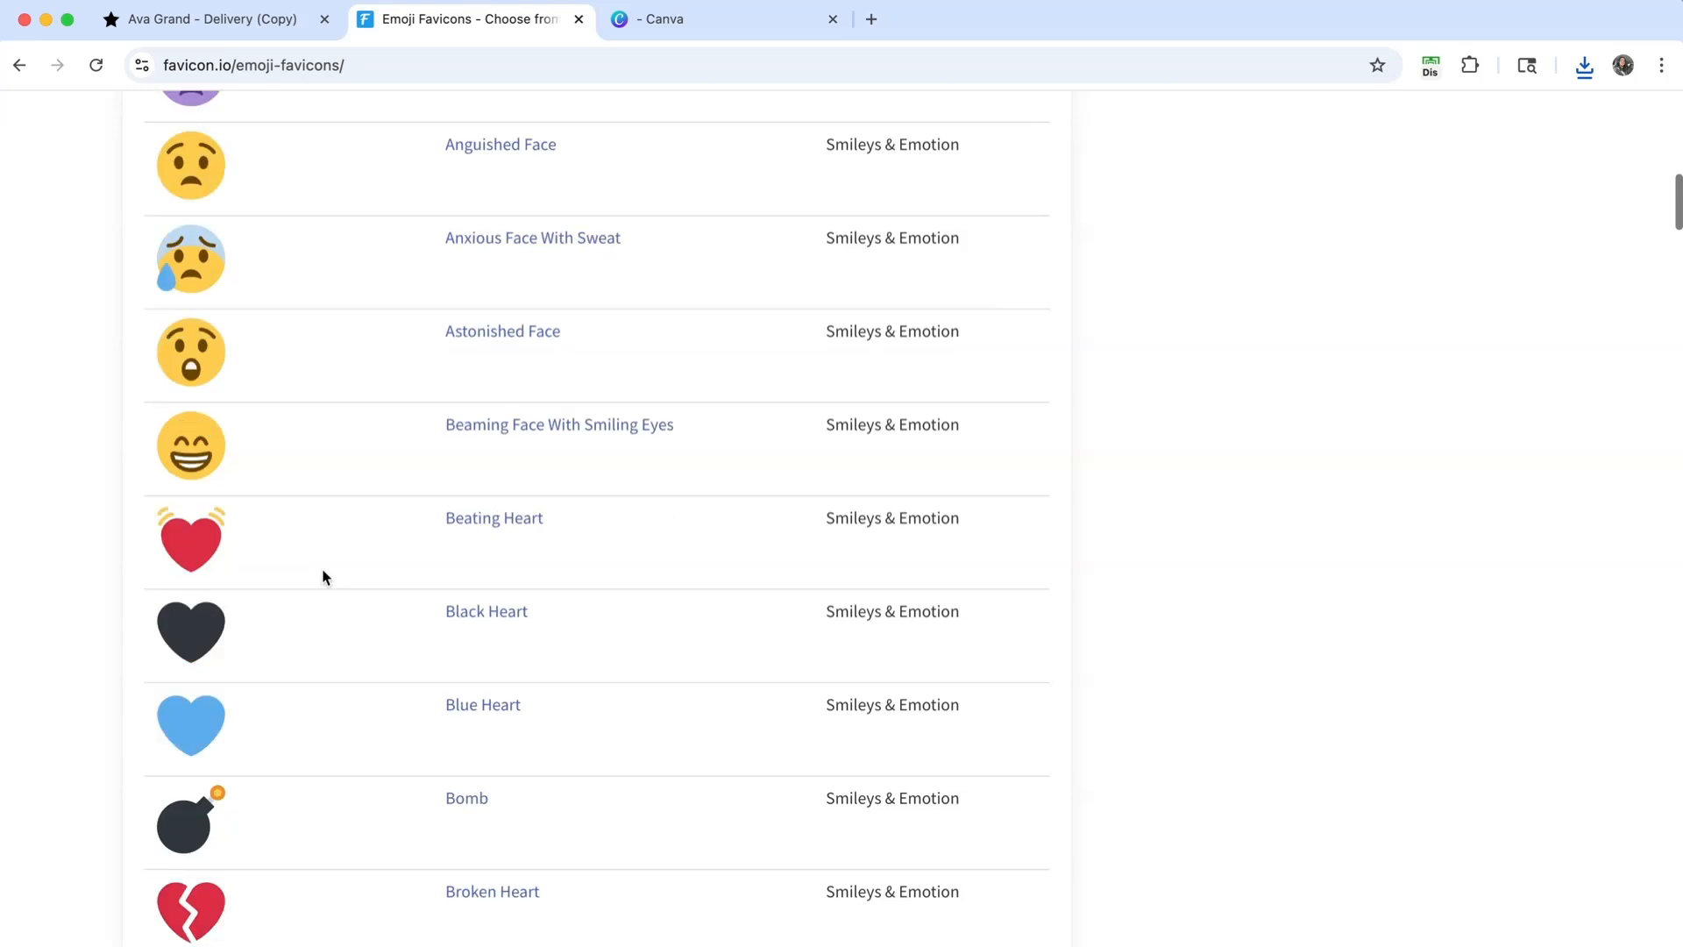
pyautogui.click(482, 611)
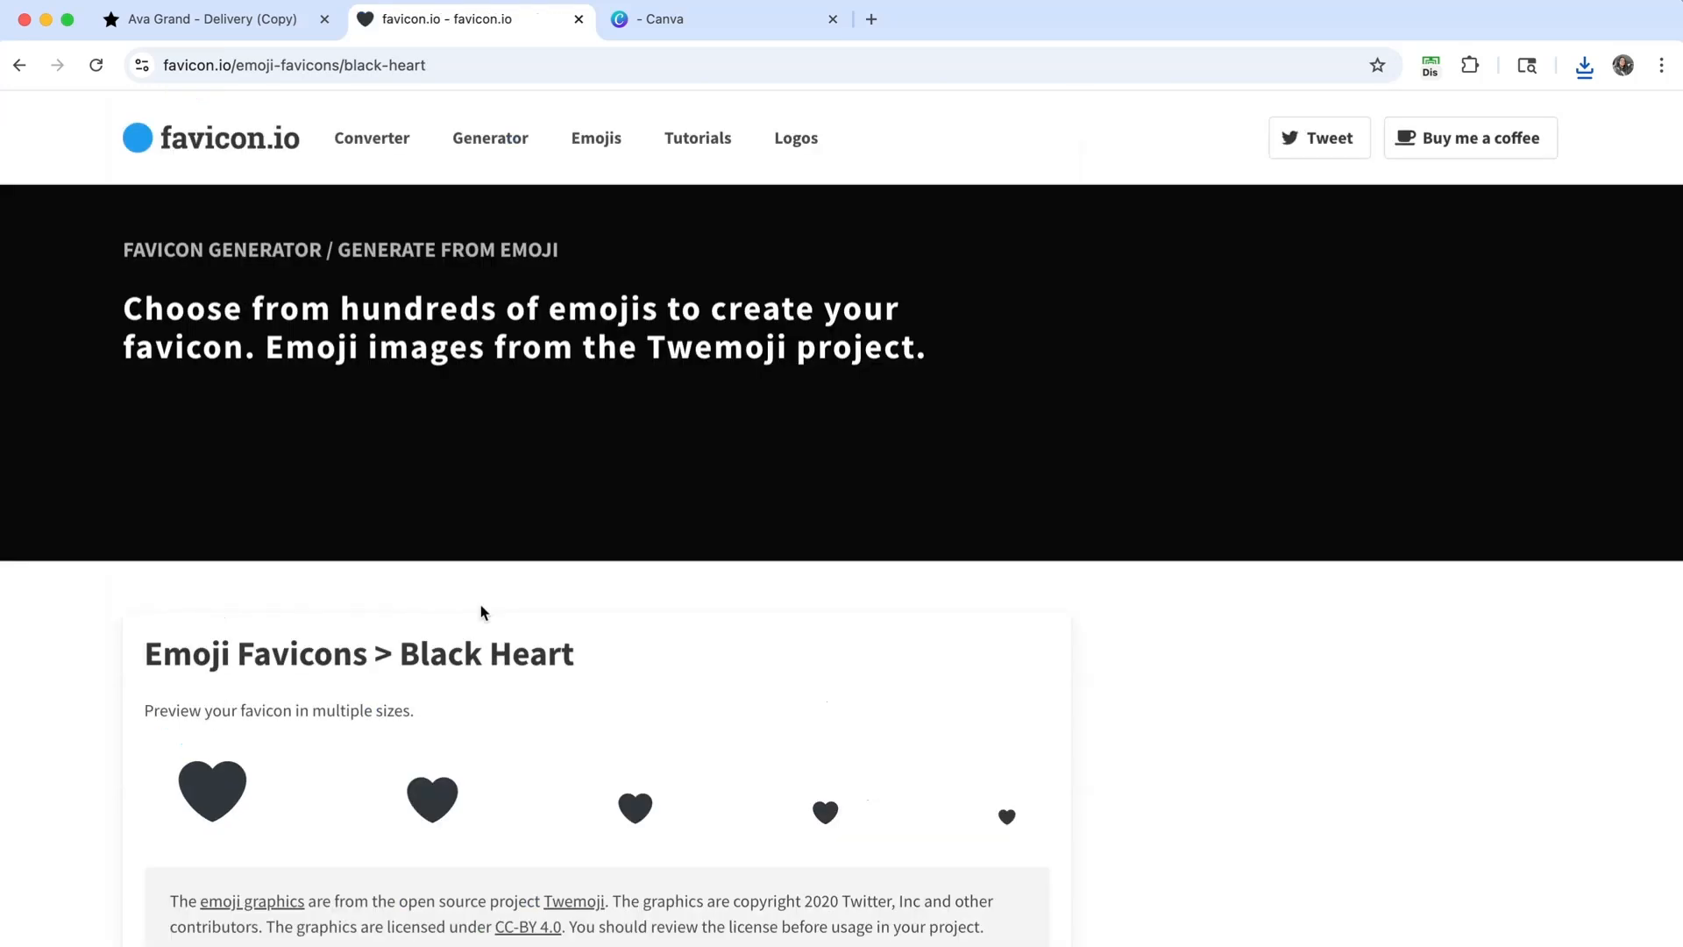
# - Download the Black Heart emoji favicon and preview its android-chrome 192x192, 512x512 and apple-touch-icon images
pyautogui.scroll(-3, 293, 680)
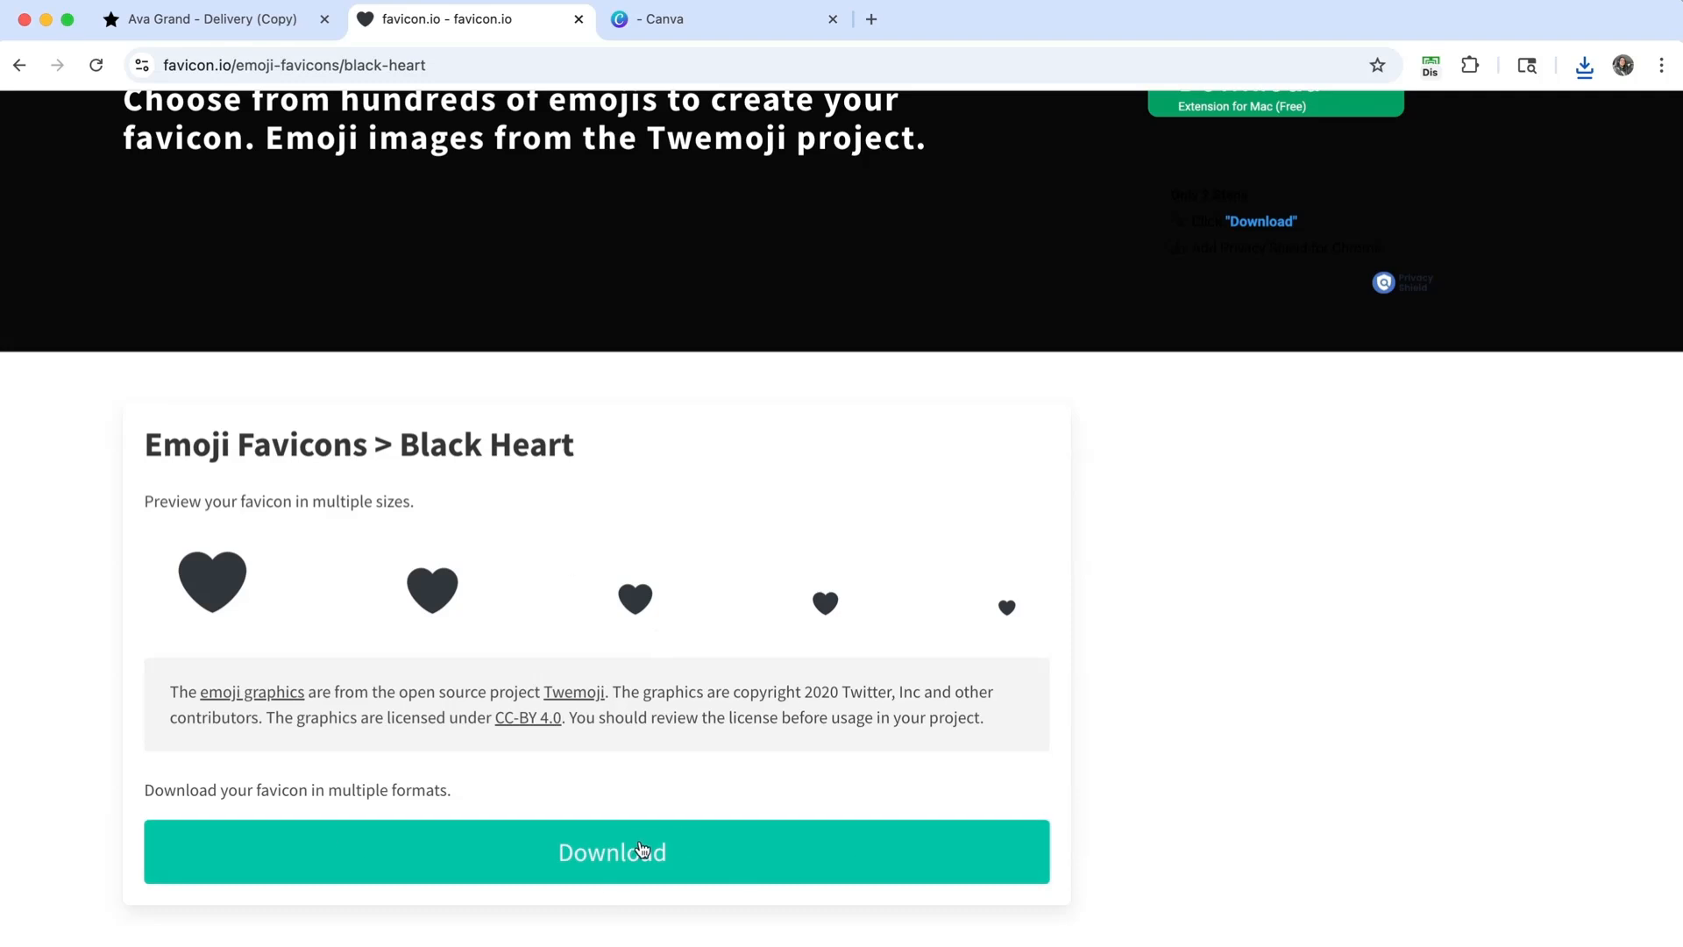
pyautogui.click(639, 847)
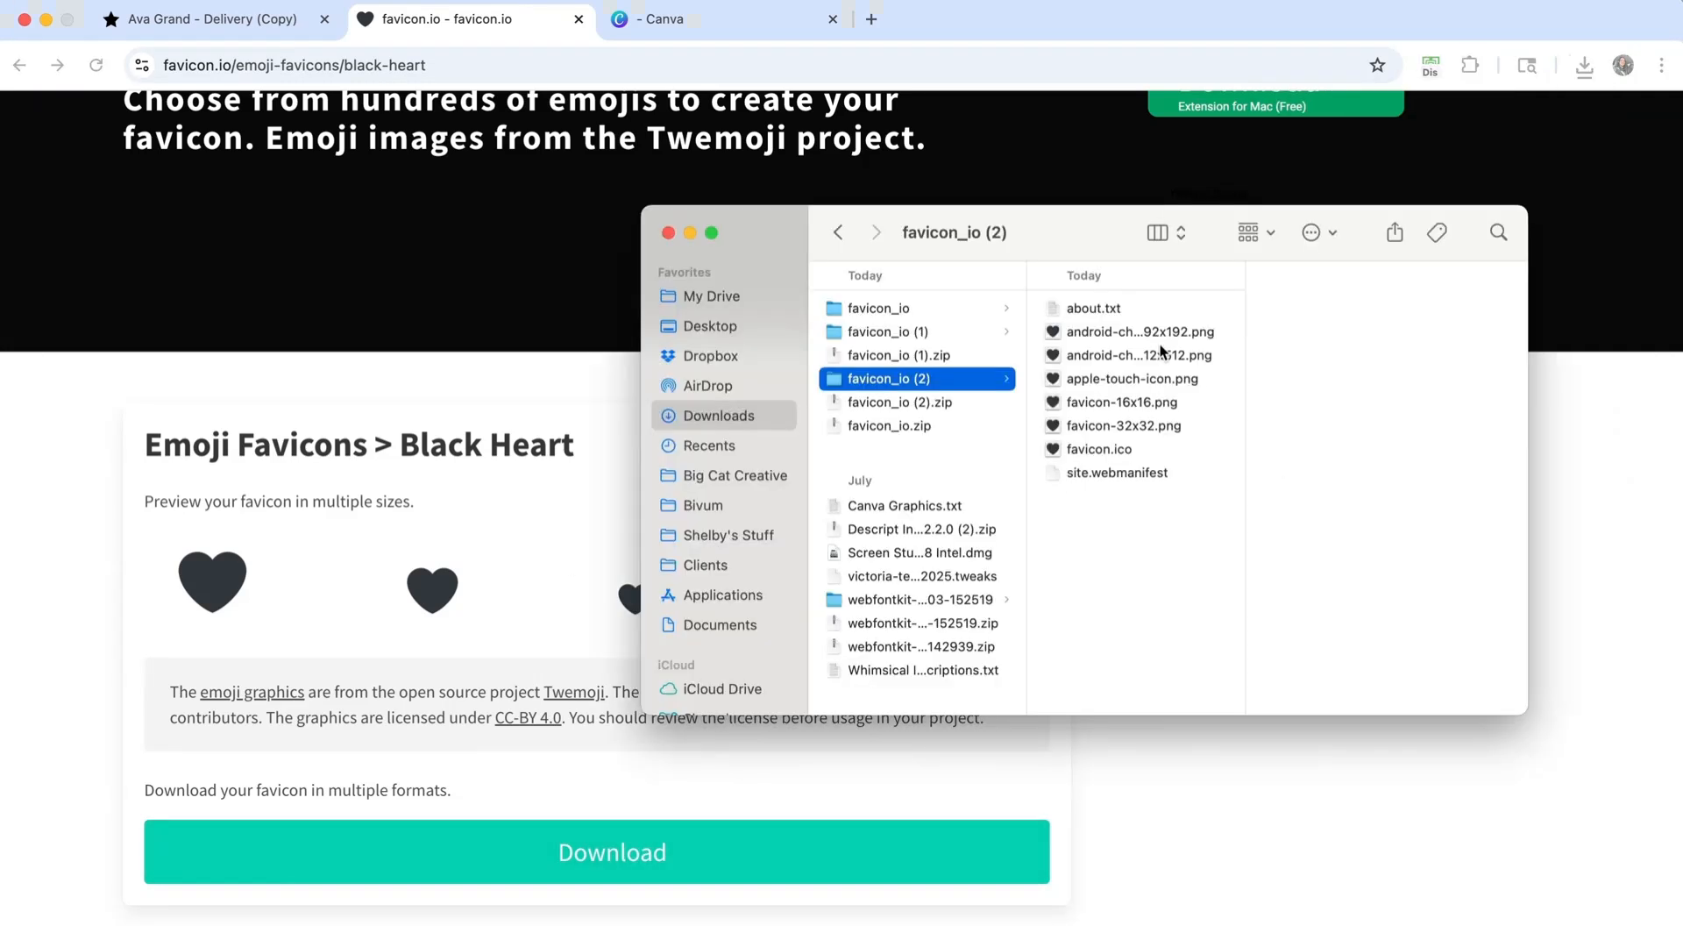
pyautogui.click(1087, 334)
pyautogui.click(1097, 357)
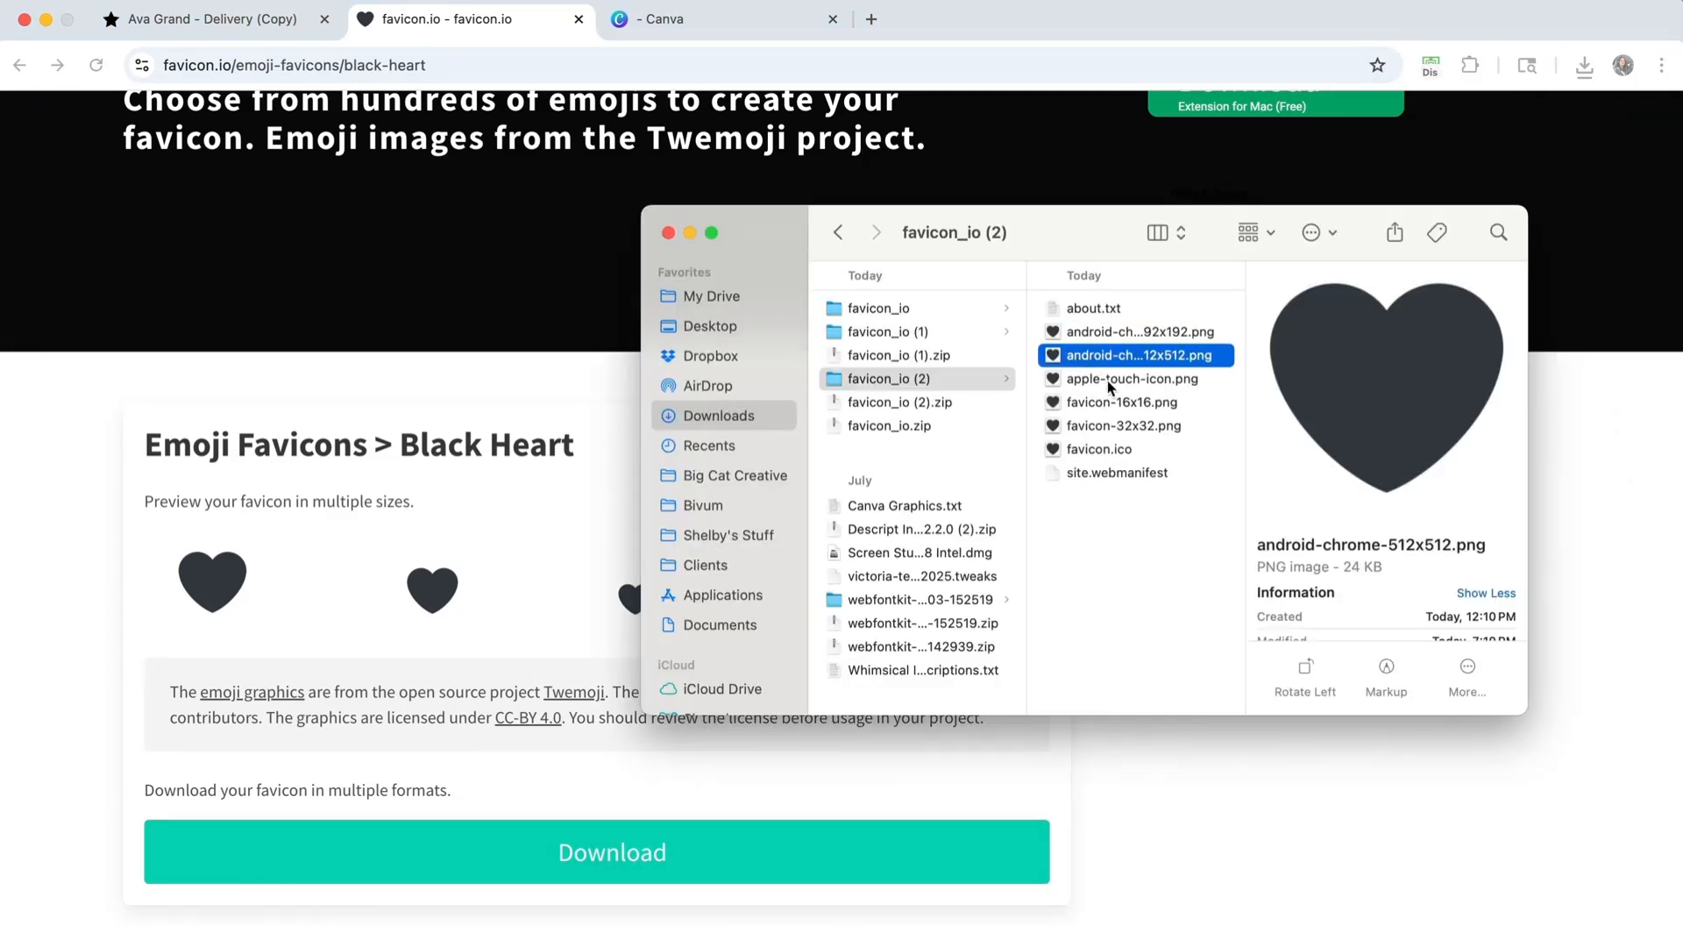
pyautogui.click(1106, 379)
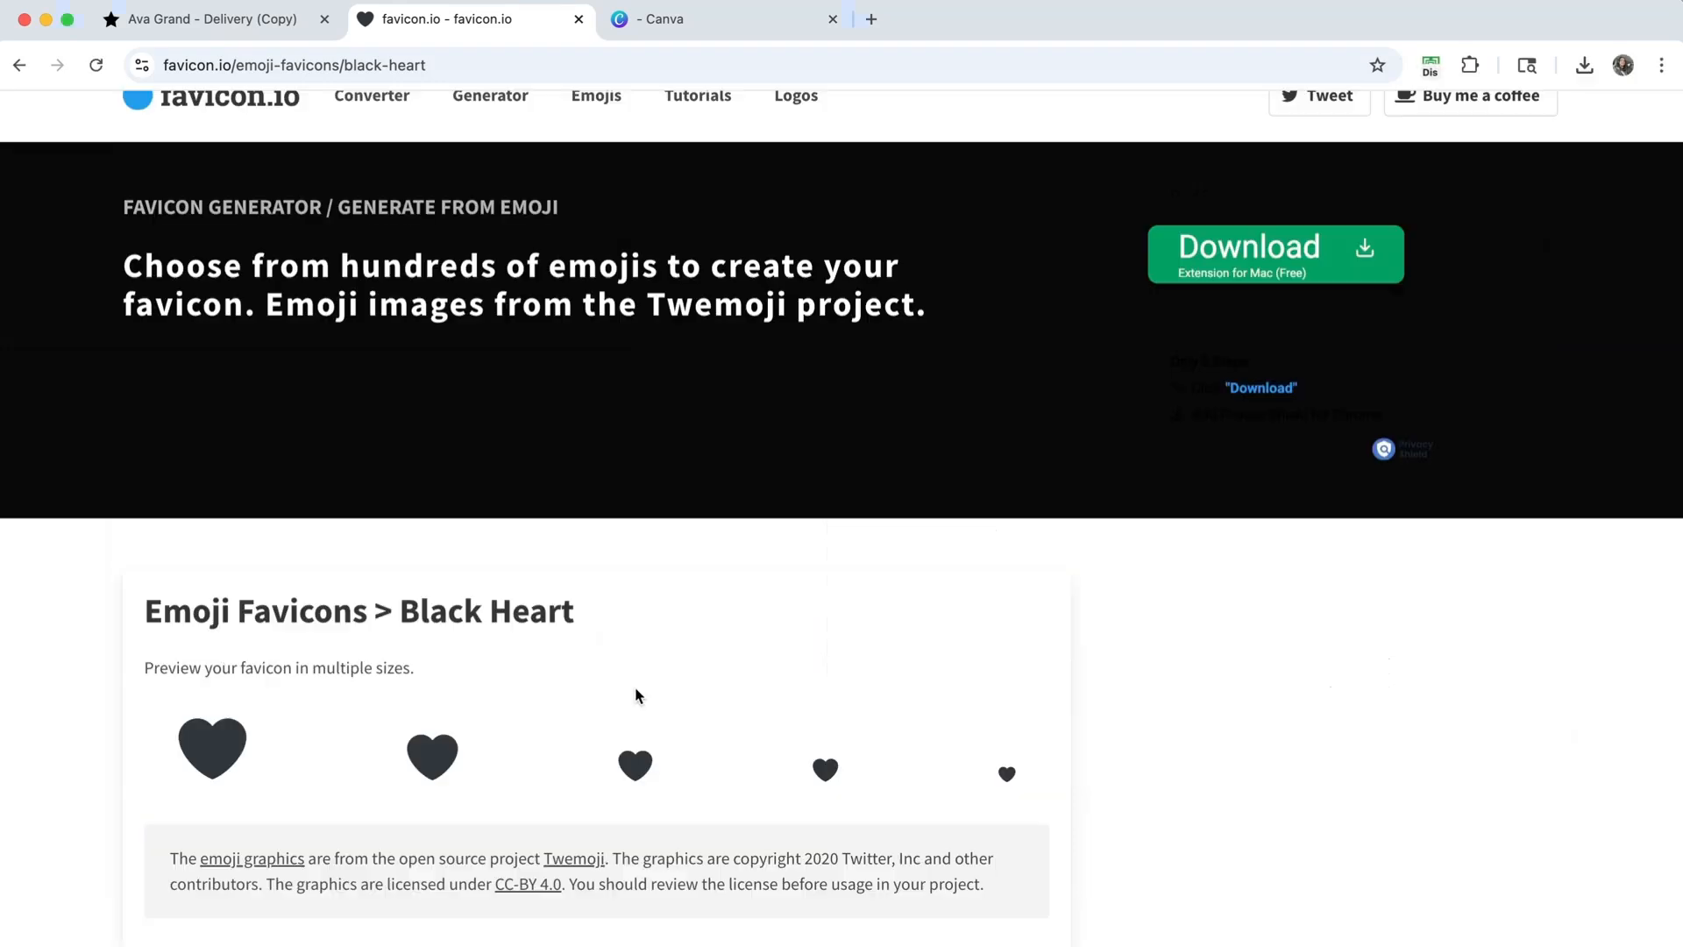
# - Return to favicon.io's Generator page and review its text, background, font and color options
pyautogui.scroll(2, 636, 692)
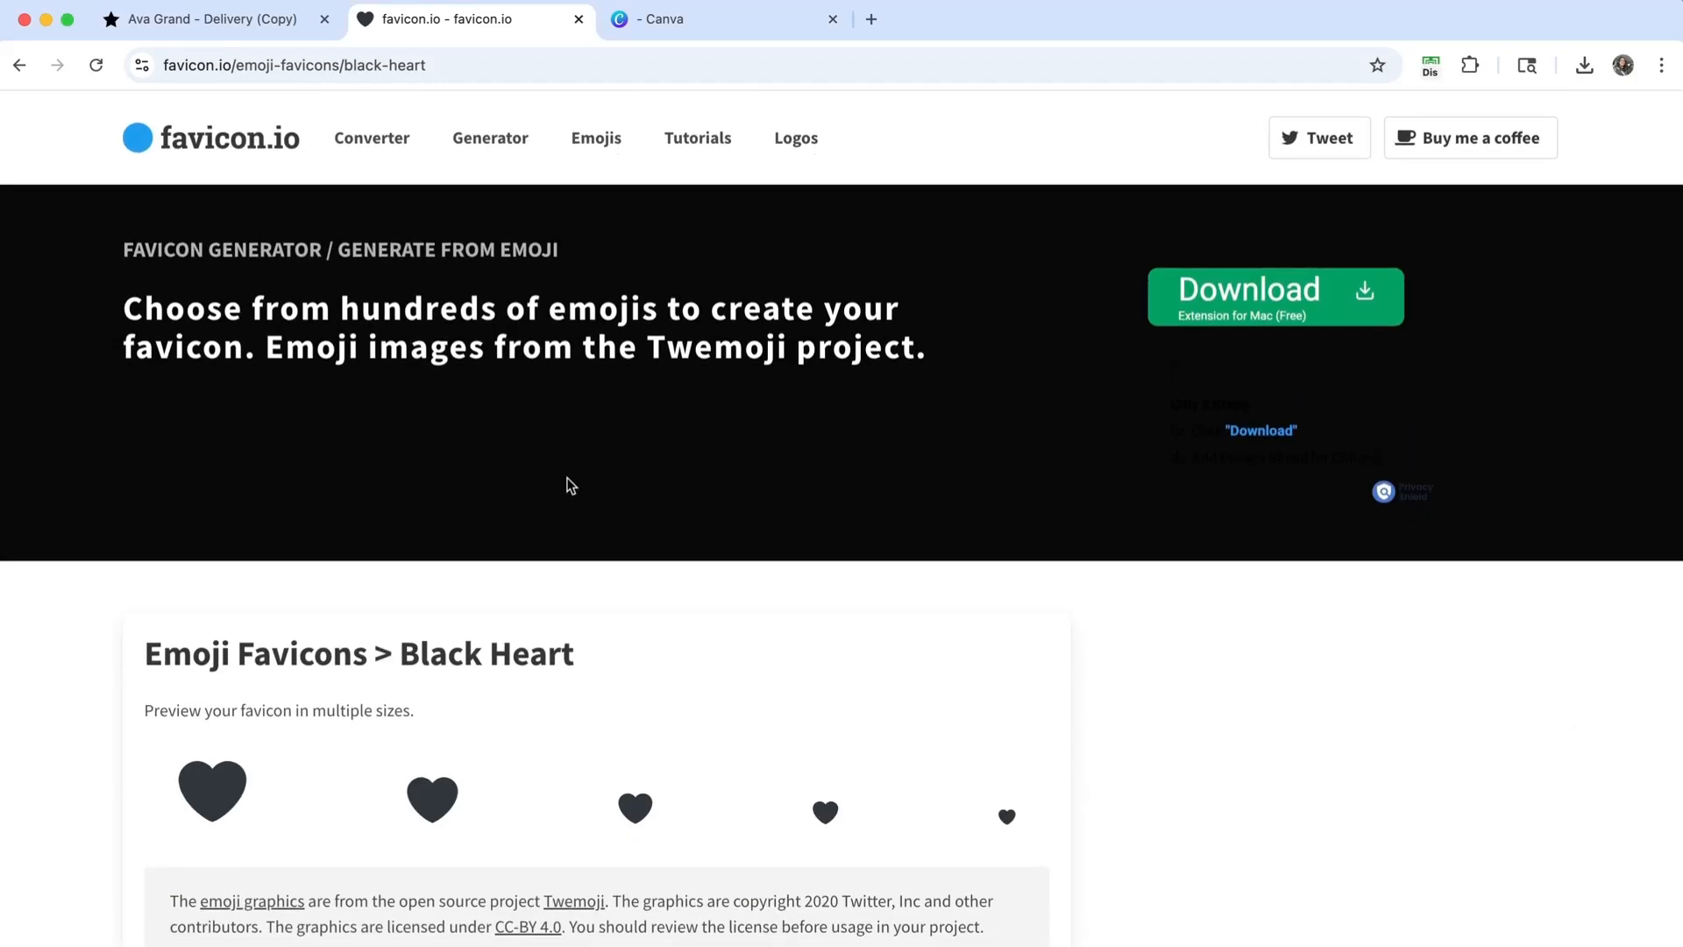
pyautogui.click(489, 147)
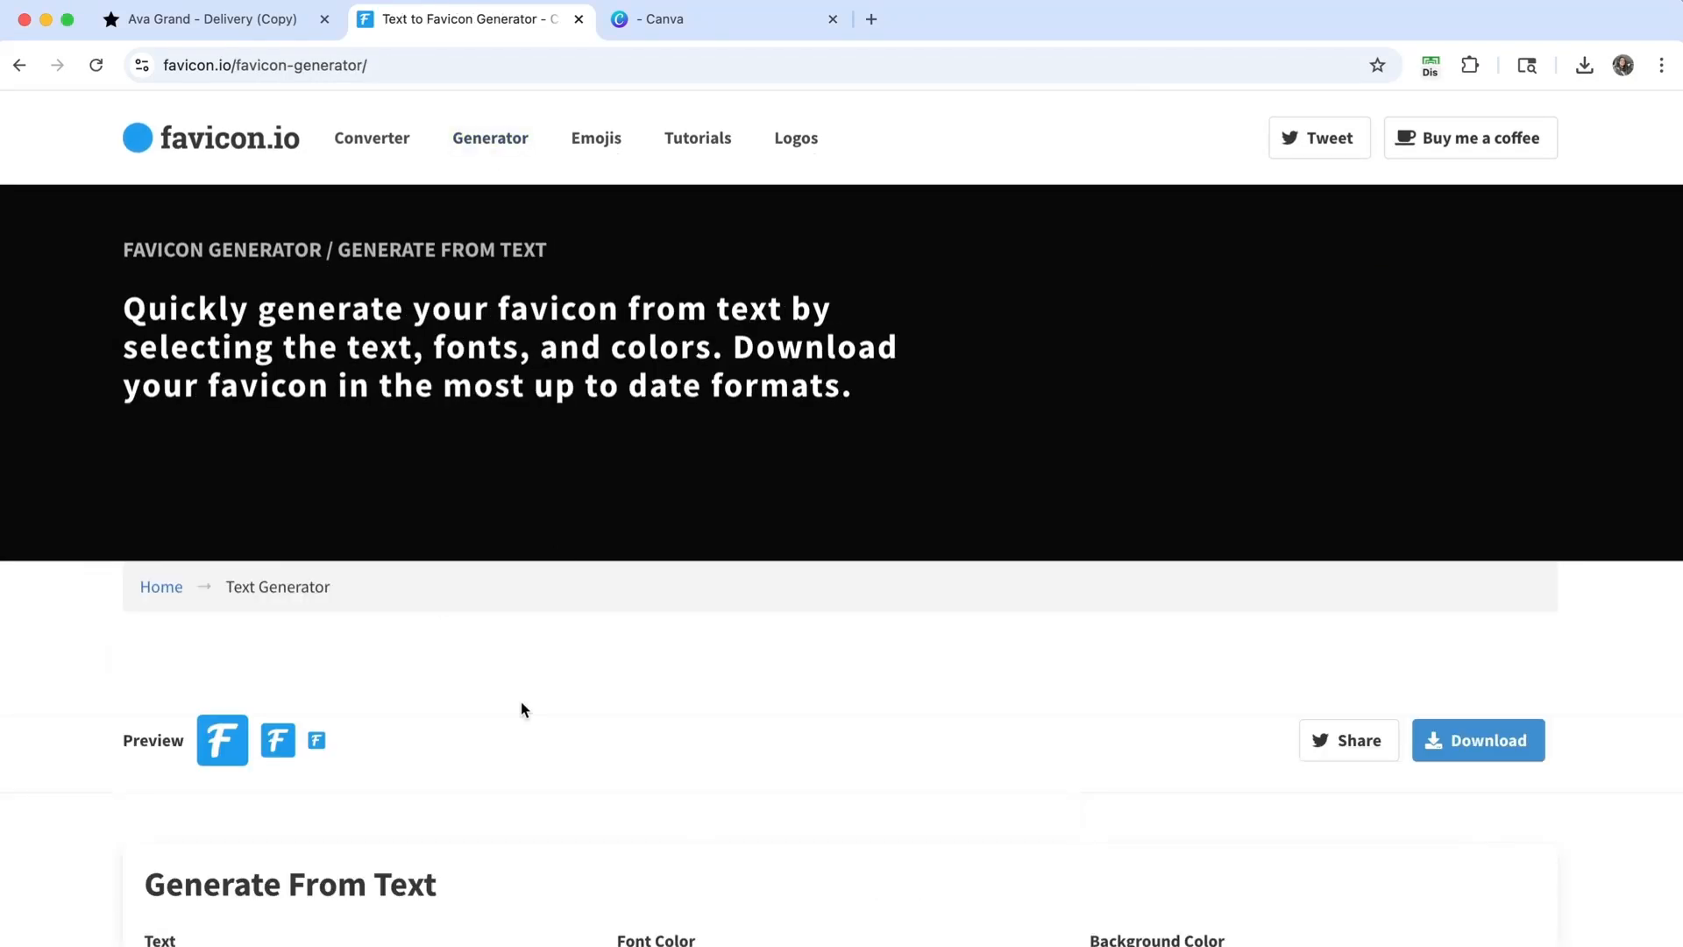
pyautogui.scroll(-3, 521, 707)
pyautogui.scroll(-2, 542, 707)
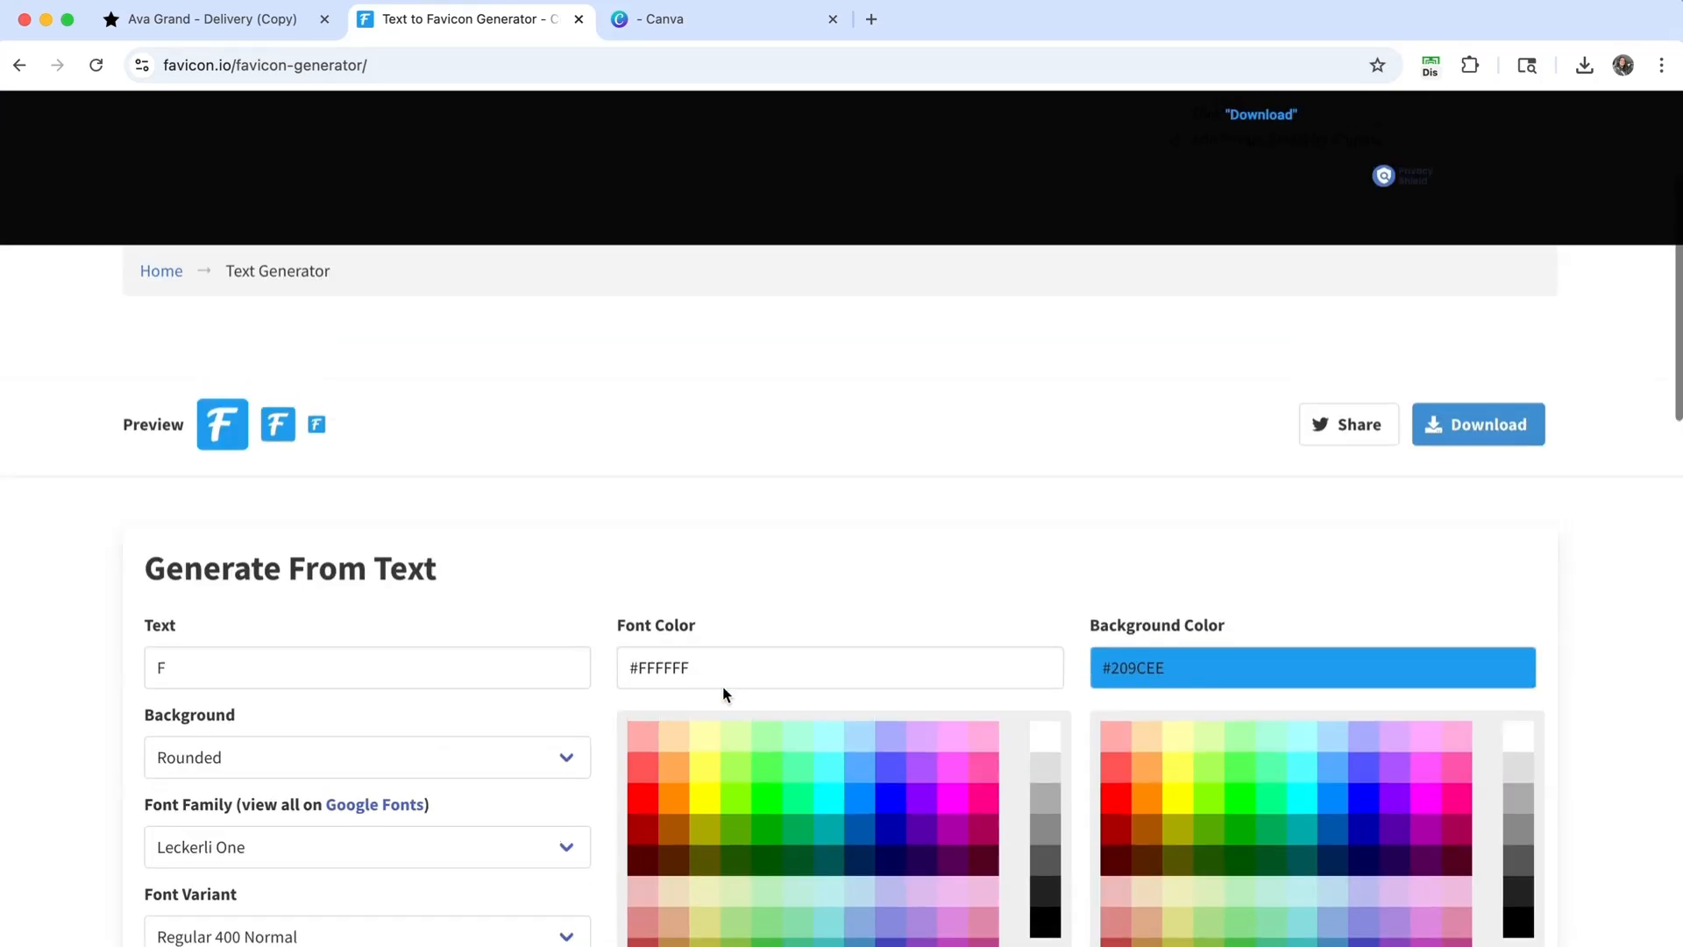
pyautogui.scroll(4, 619, 616)
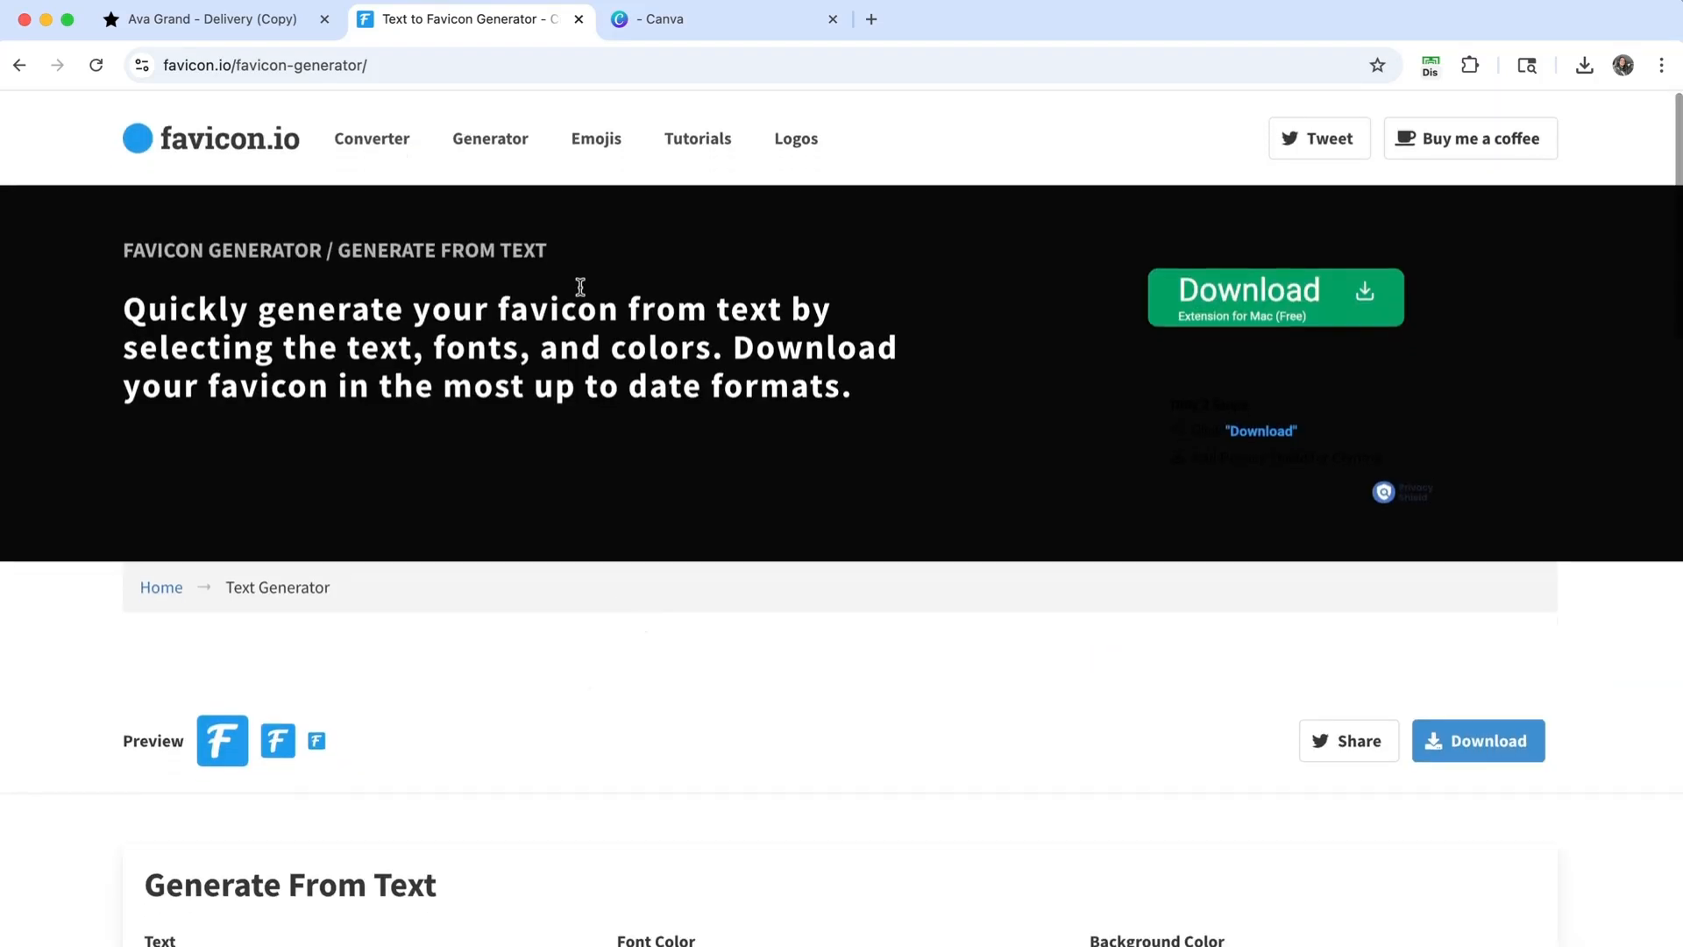
# - Open favicon.io's Converter page and look over its image upload area
pyautogui.click(375, 148)
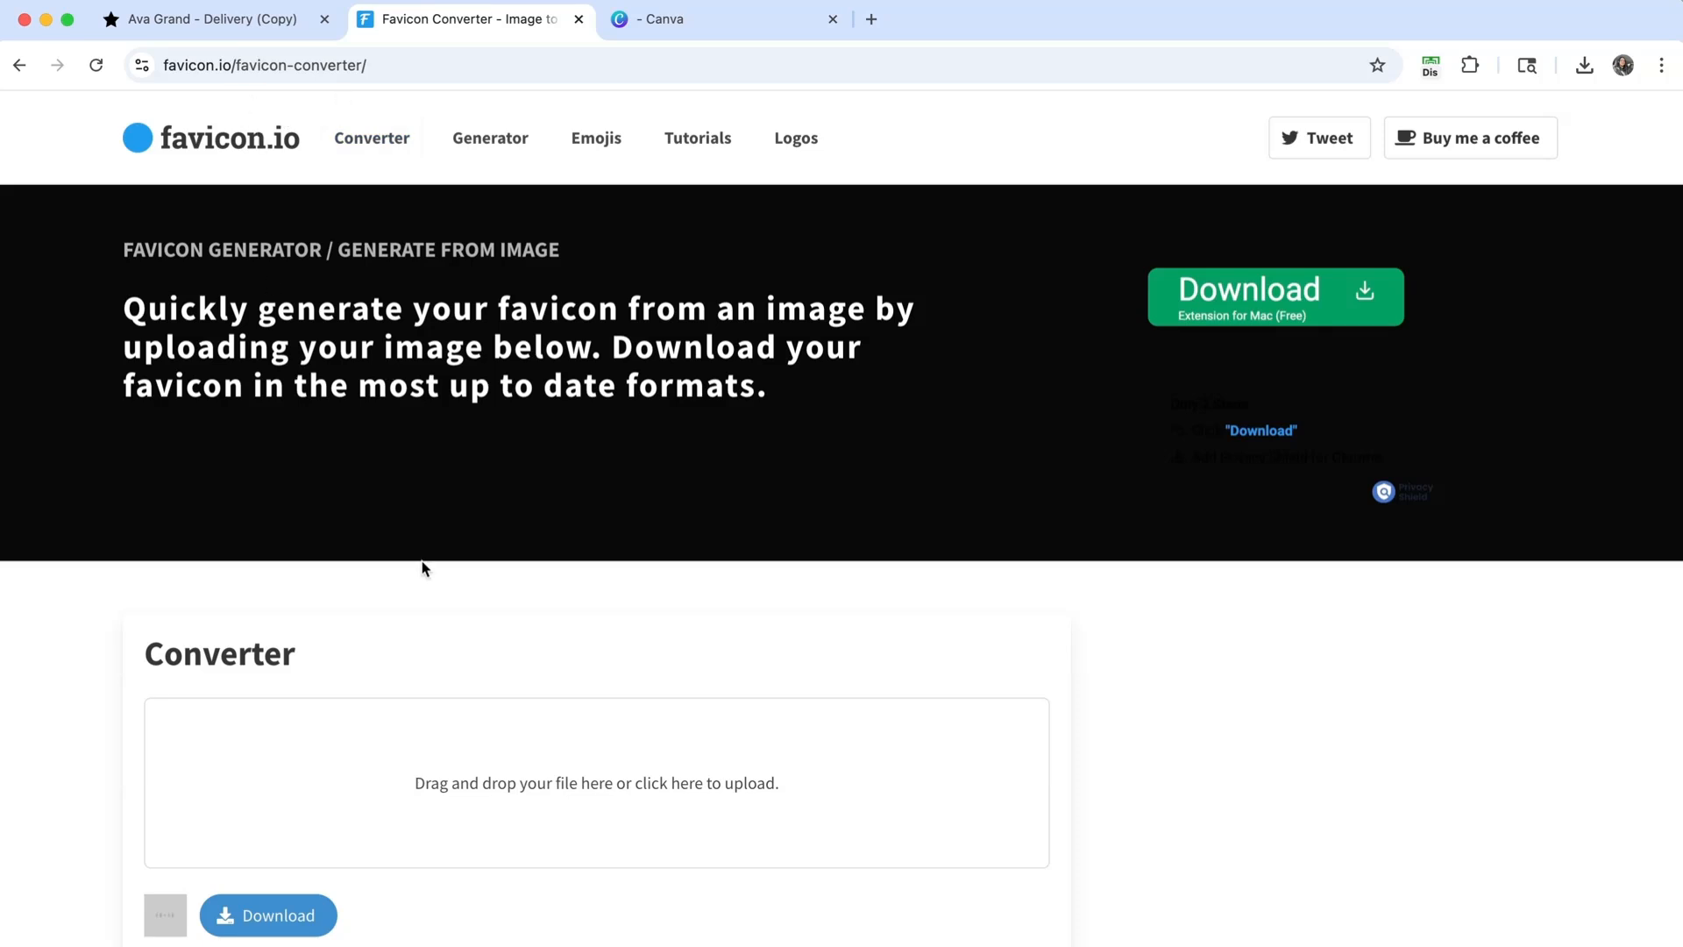
pyautogui.scroll(-2, 454, 590)
pyautogui.scroll(3, 454, 590)
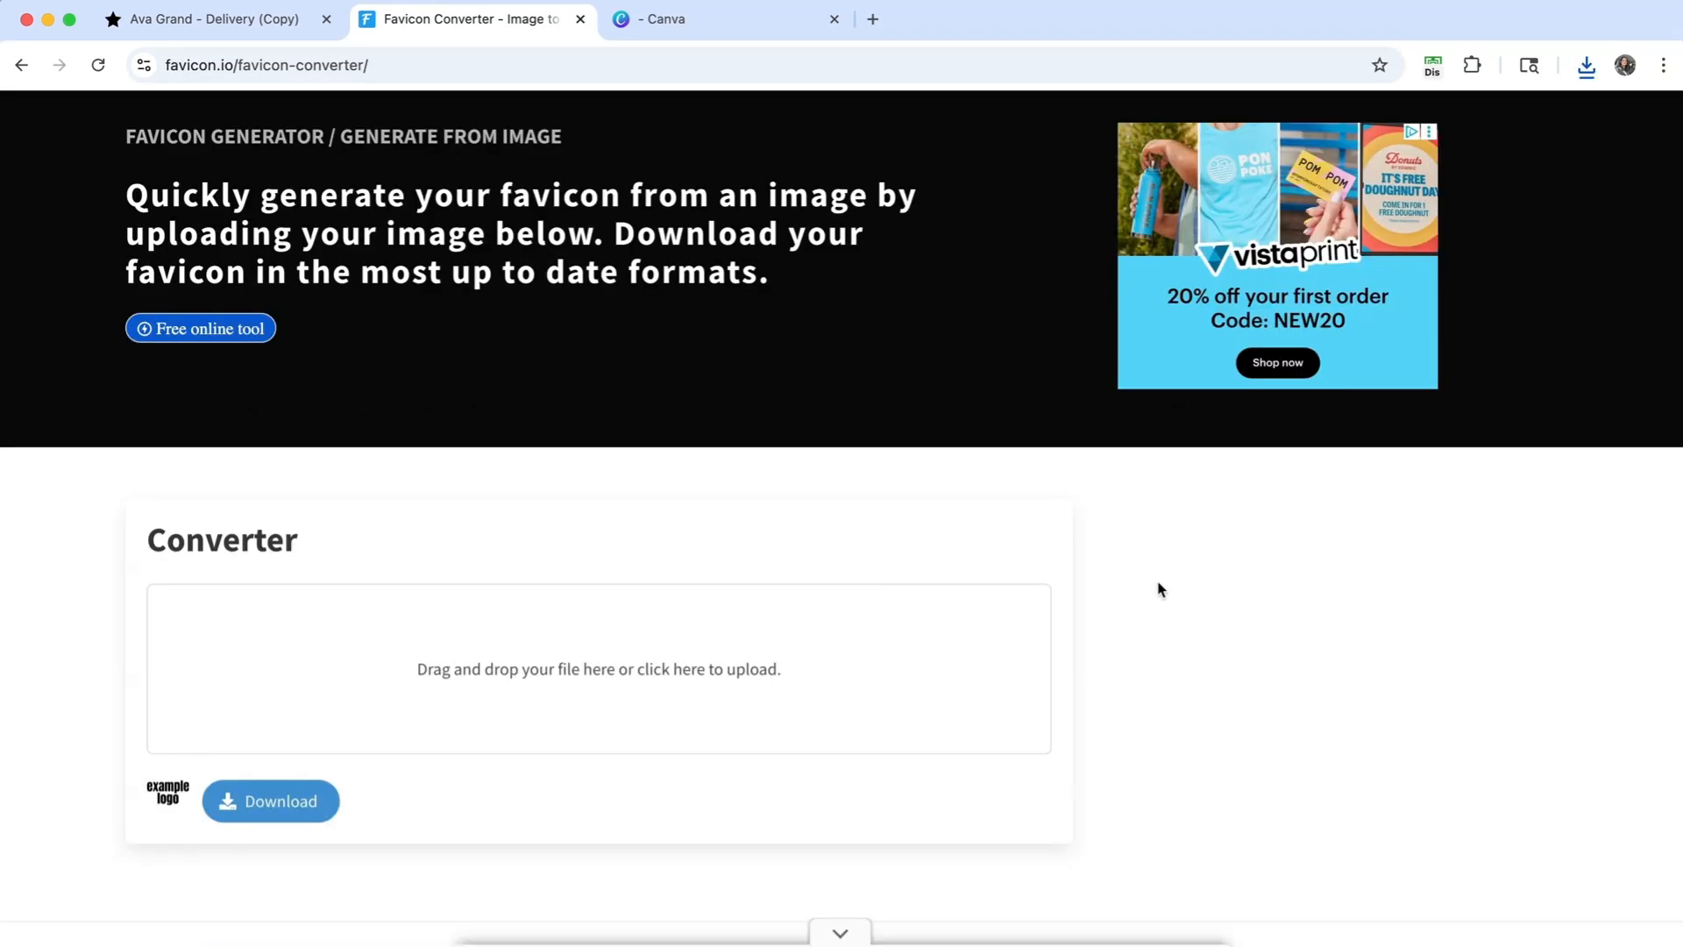
# - Switch to Canva and create a new custom-size design of 100 × 100 px
pyautogui.click(663, 33)
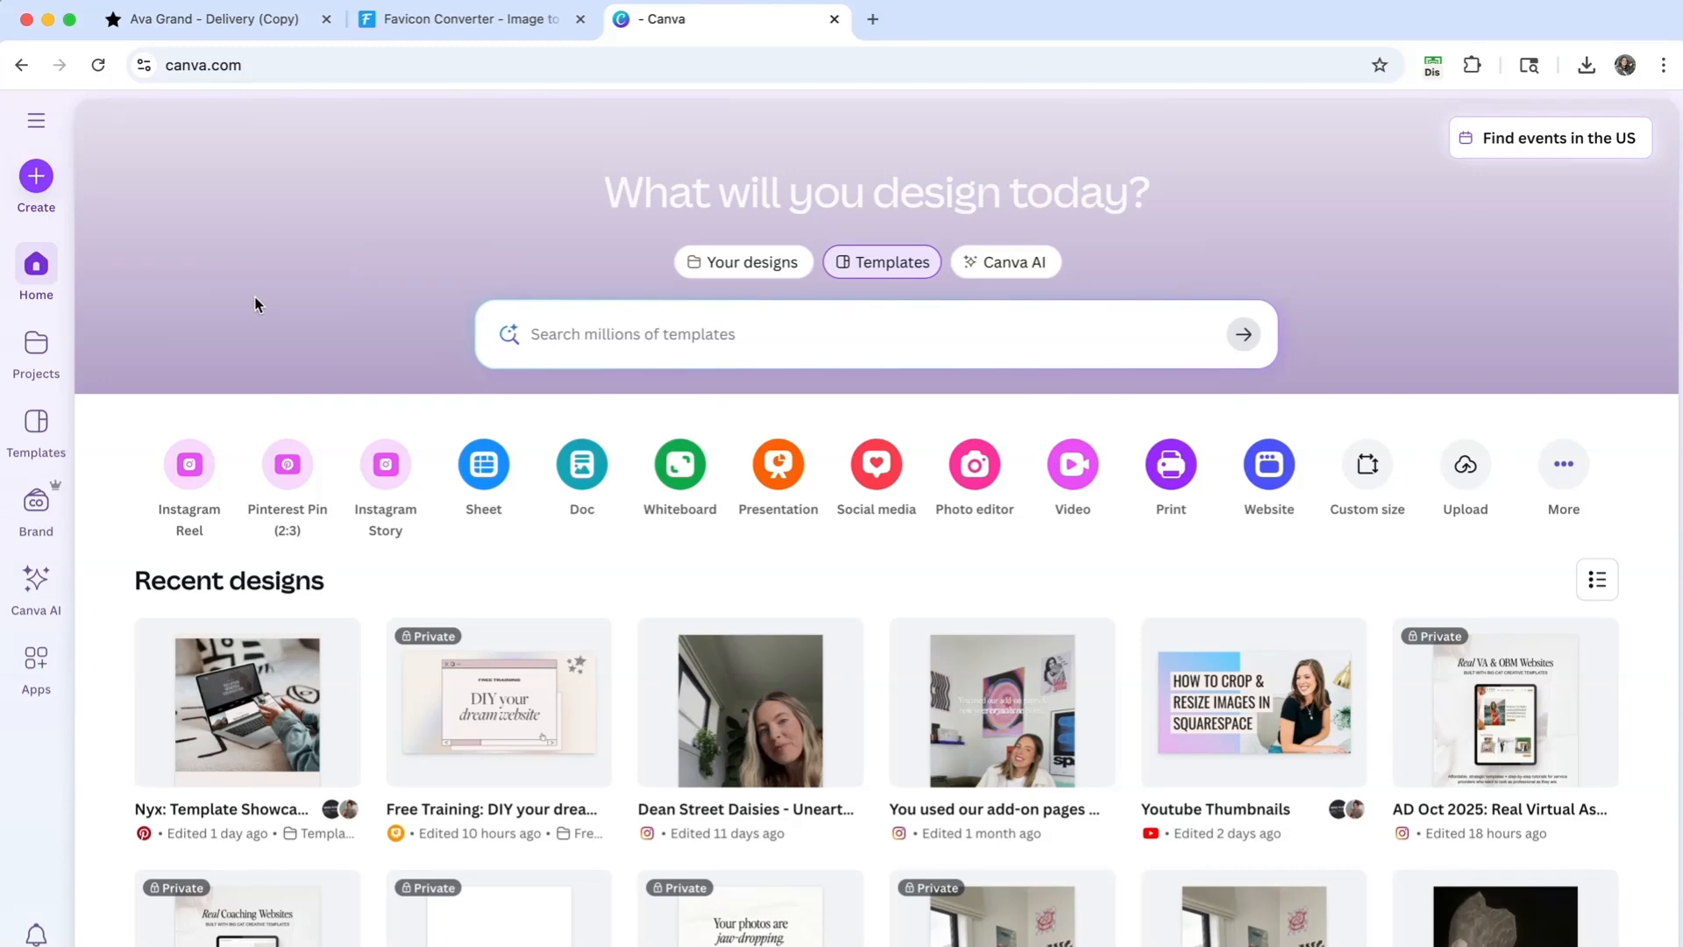
pyautogui.click(32, 176)
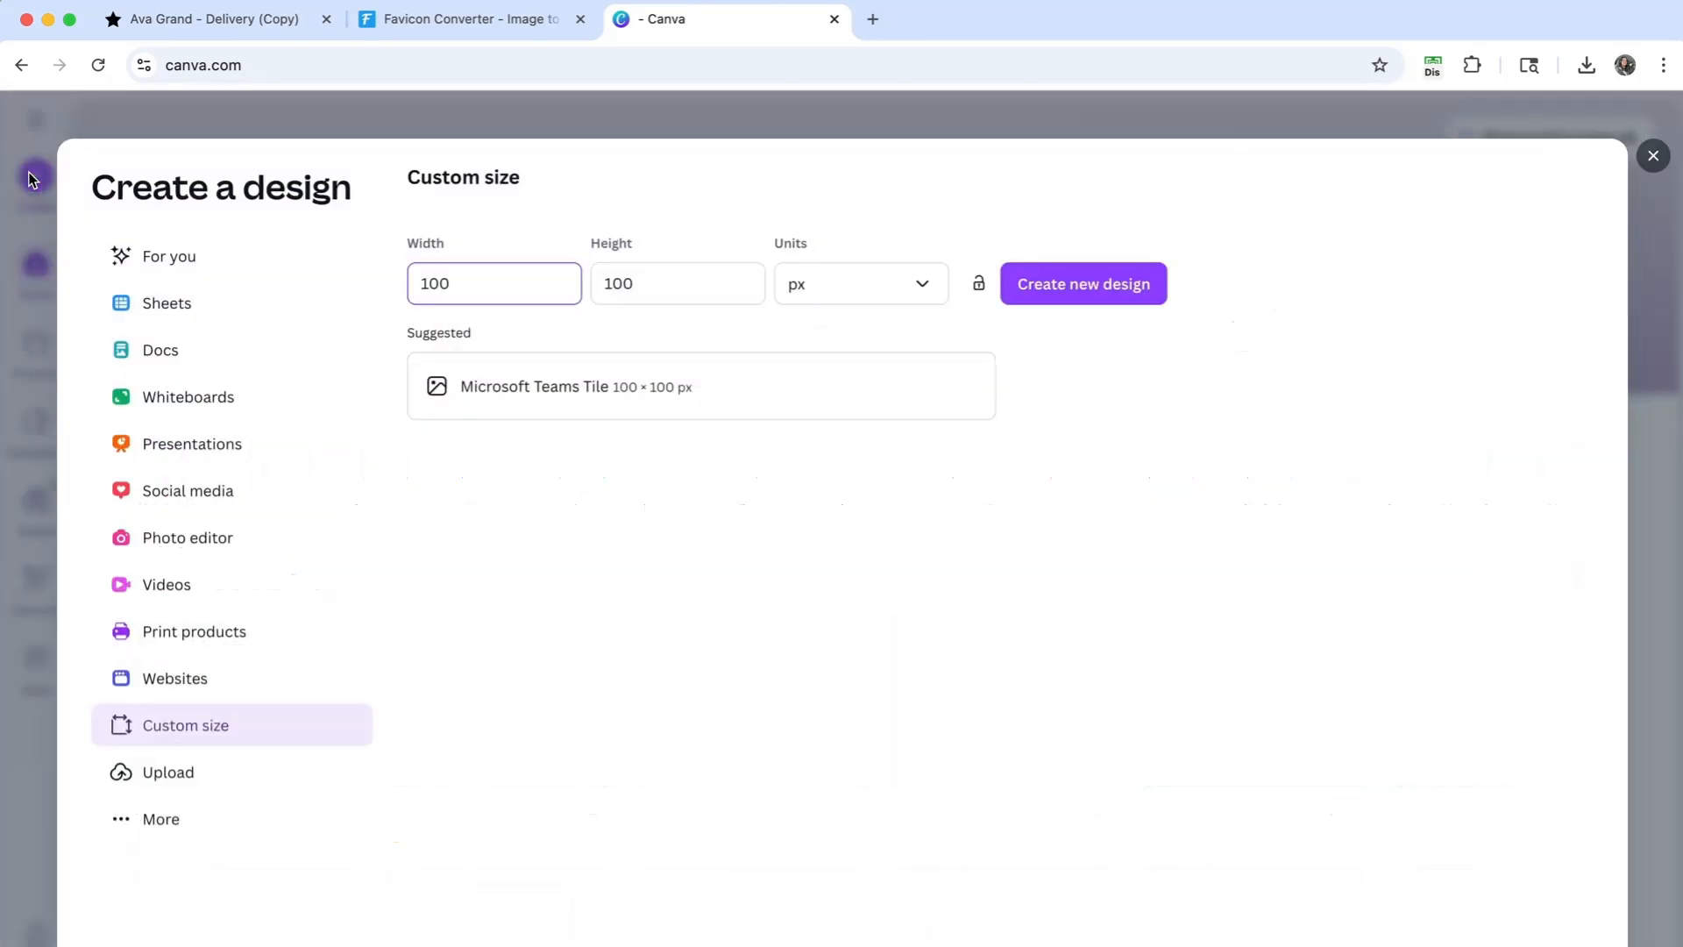
pyautogui.click(189, 735)
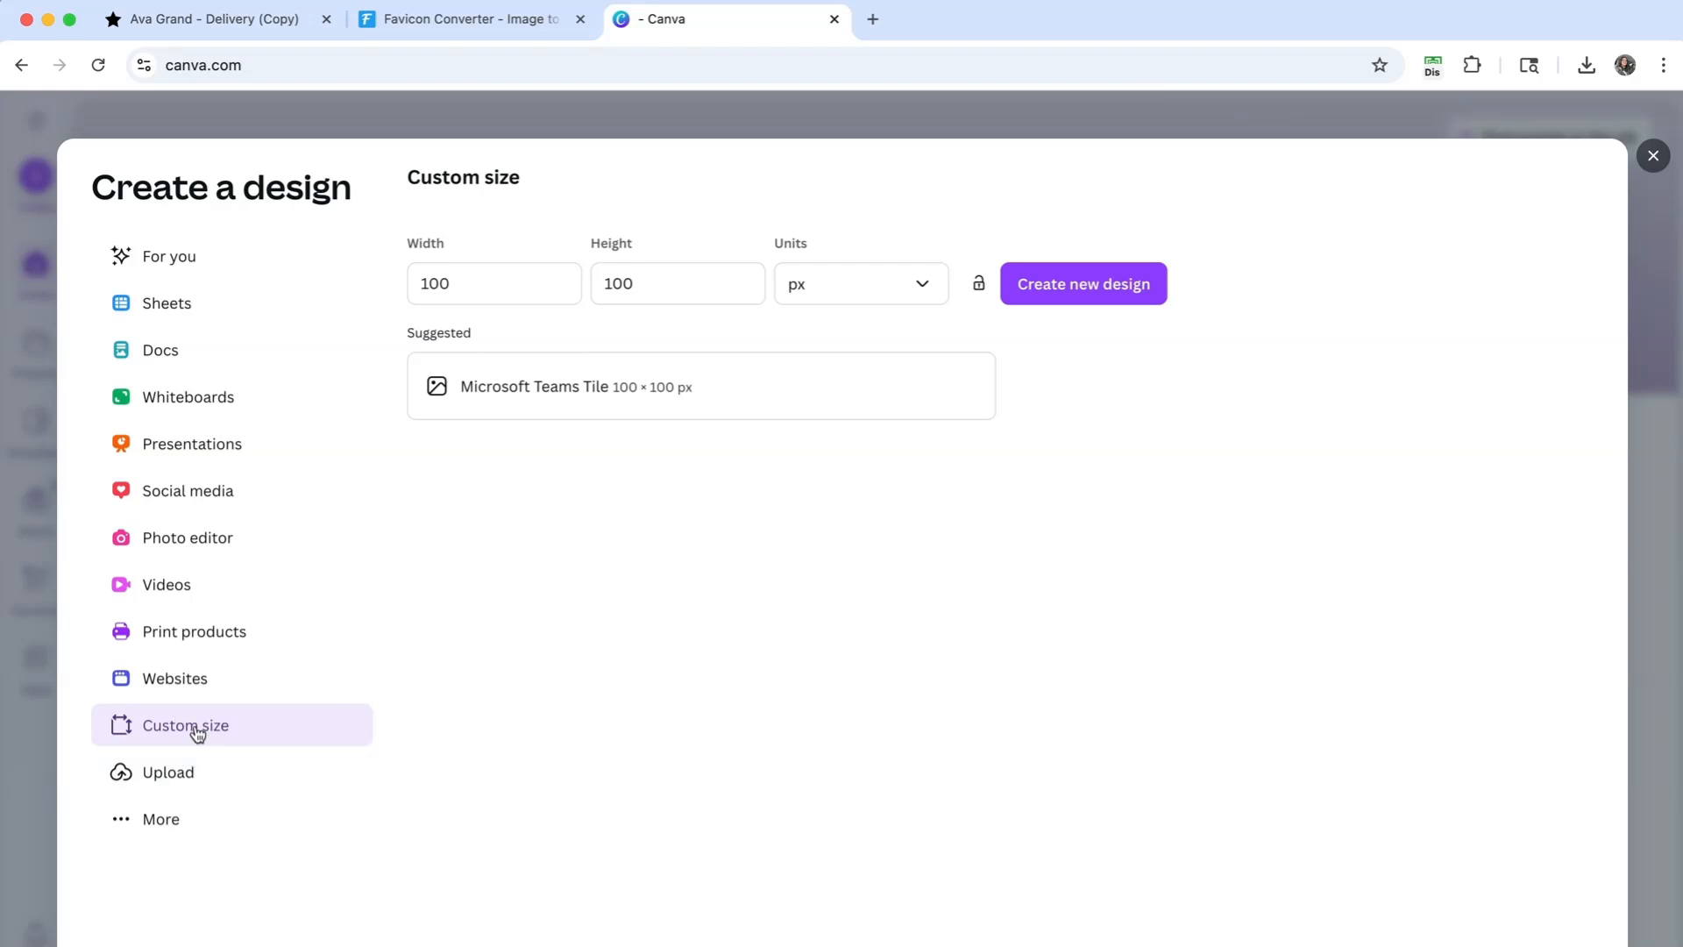
pyautogui.click(458, 279)
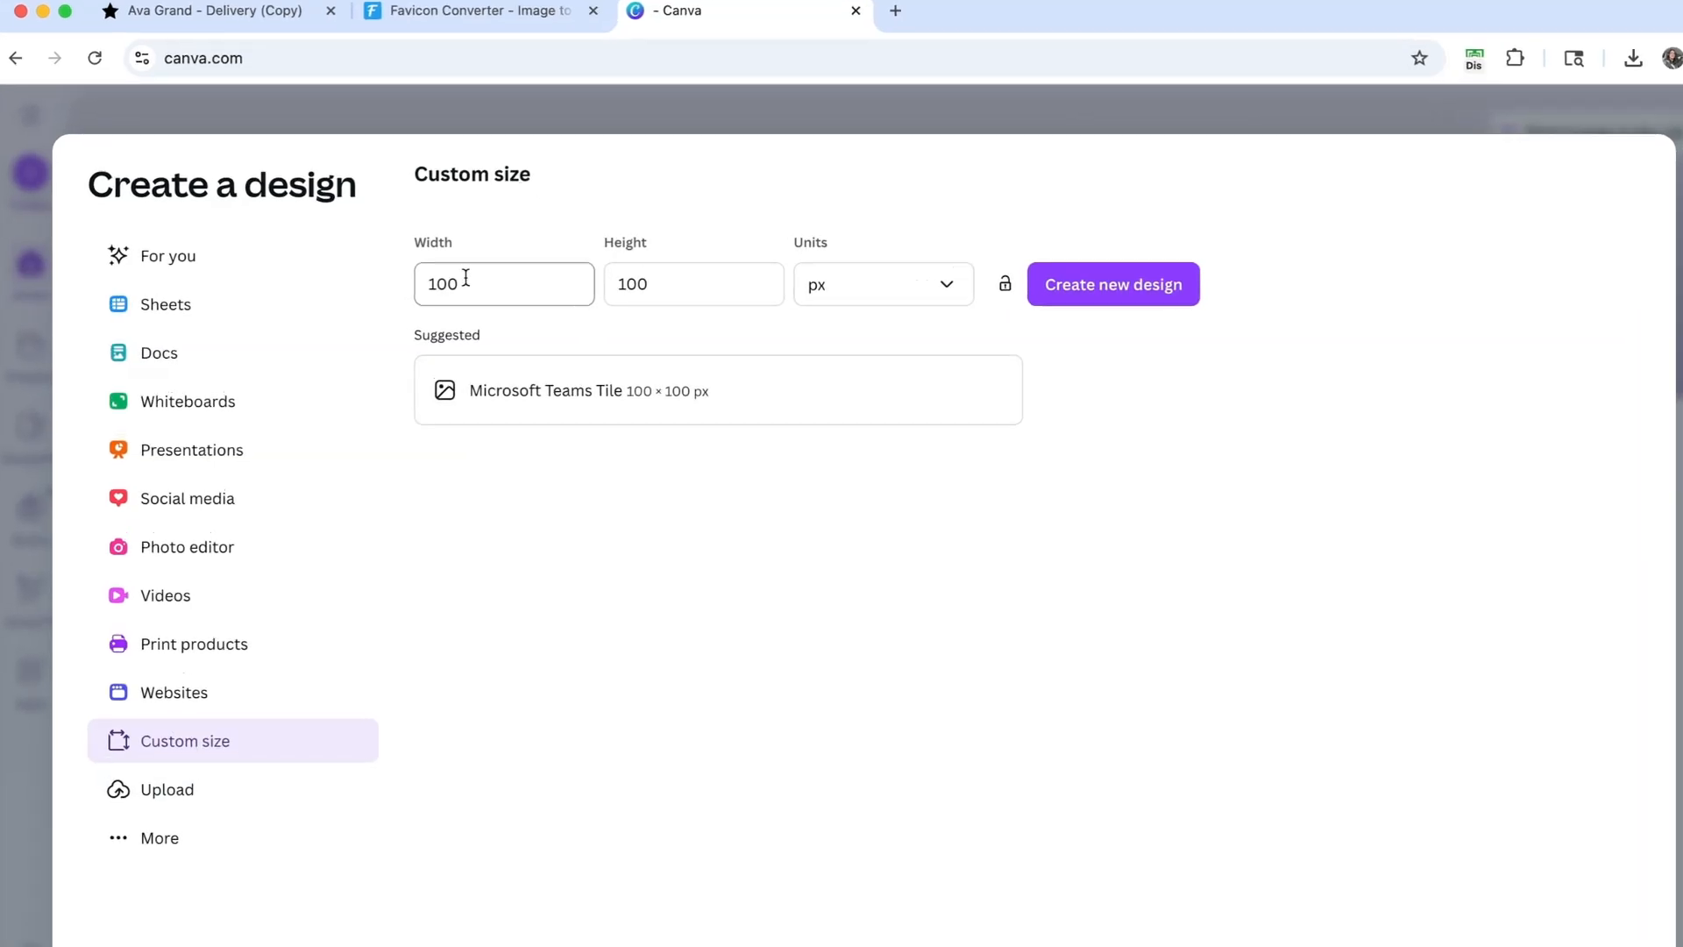
pyautogui.click(698, 283)
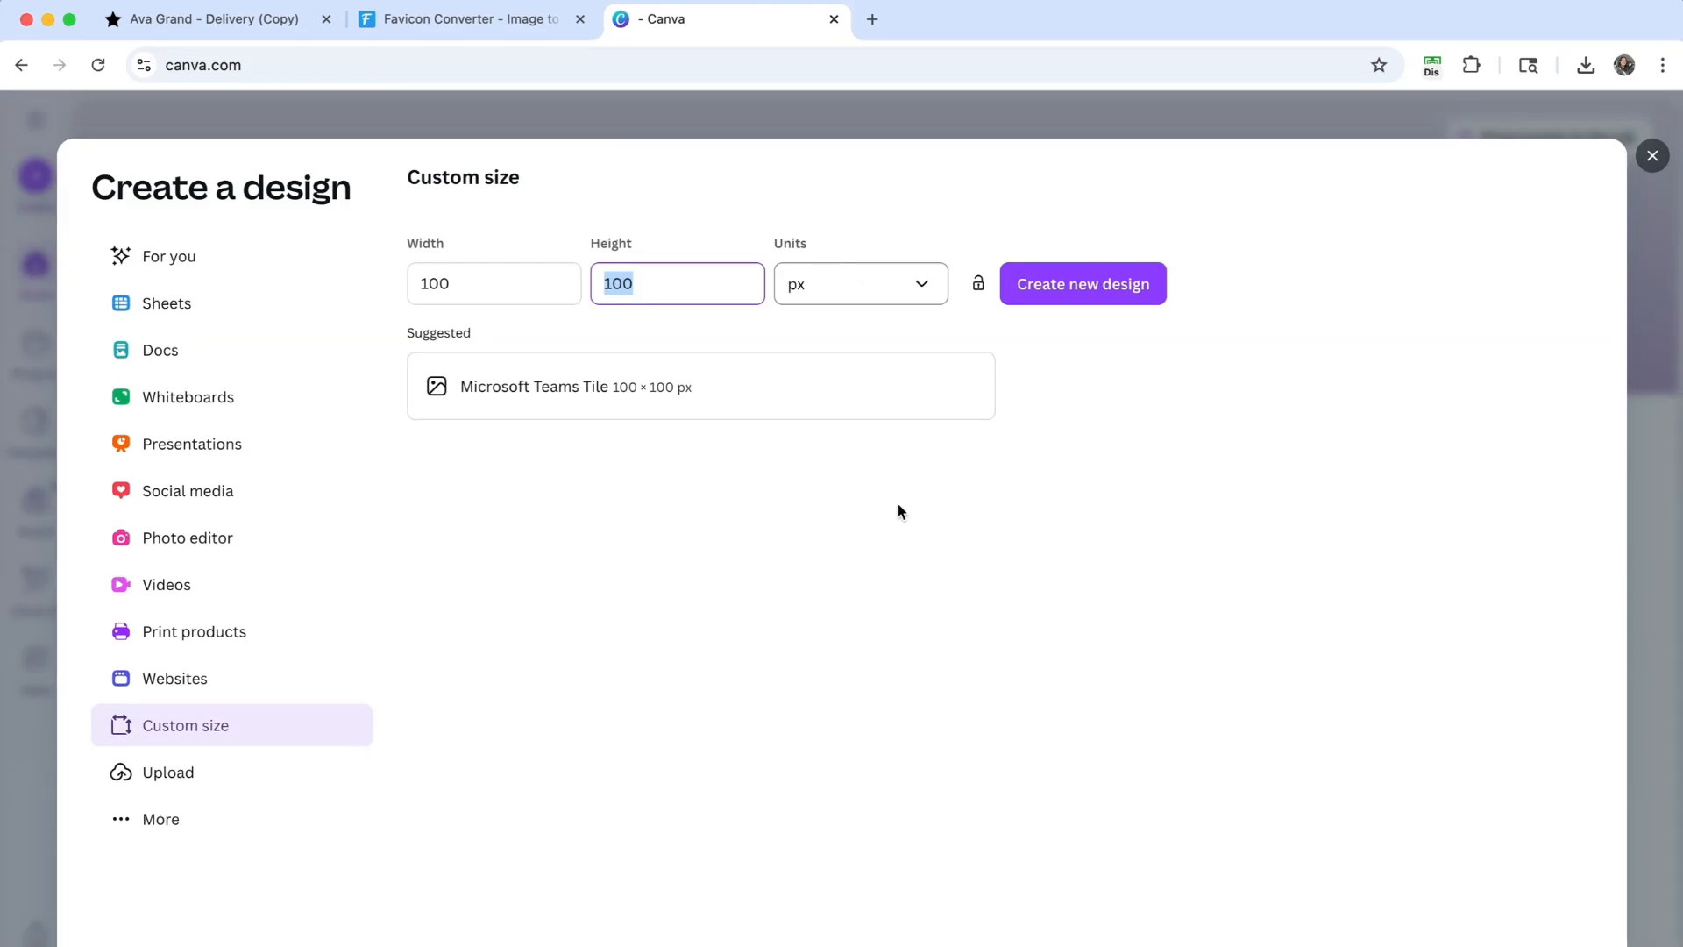
pyautogui.click(1108, 496)
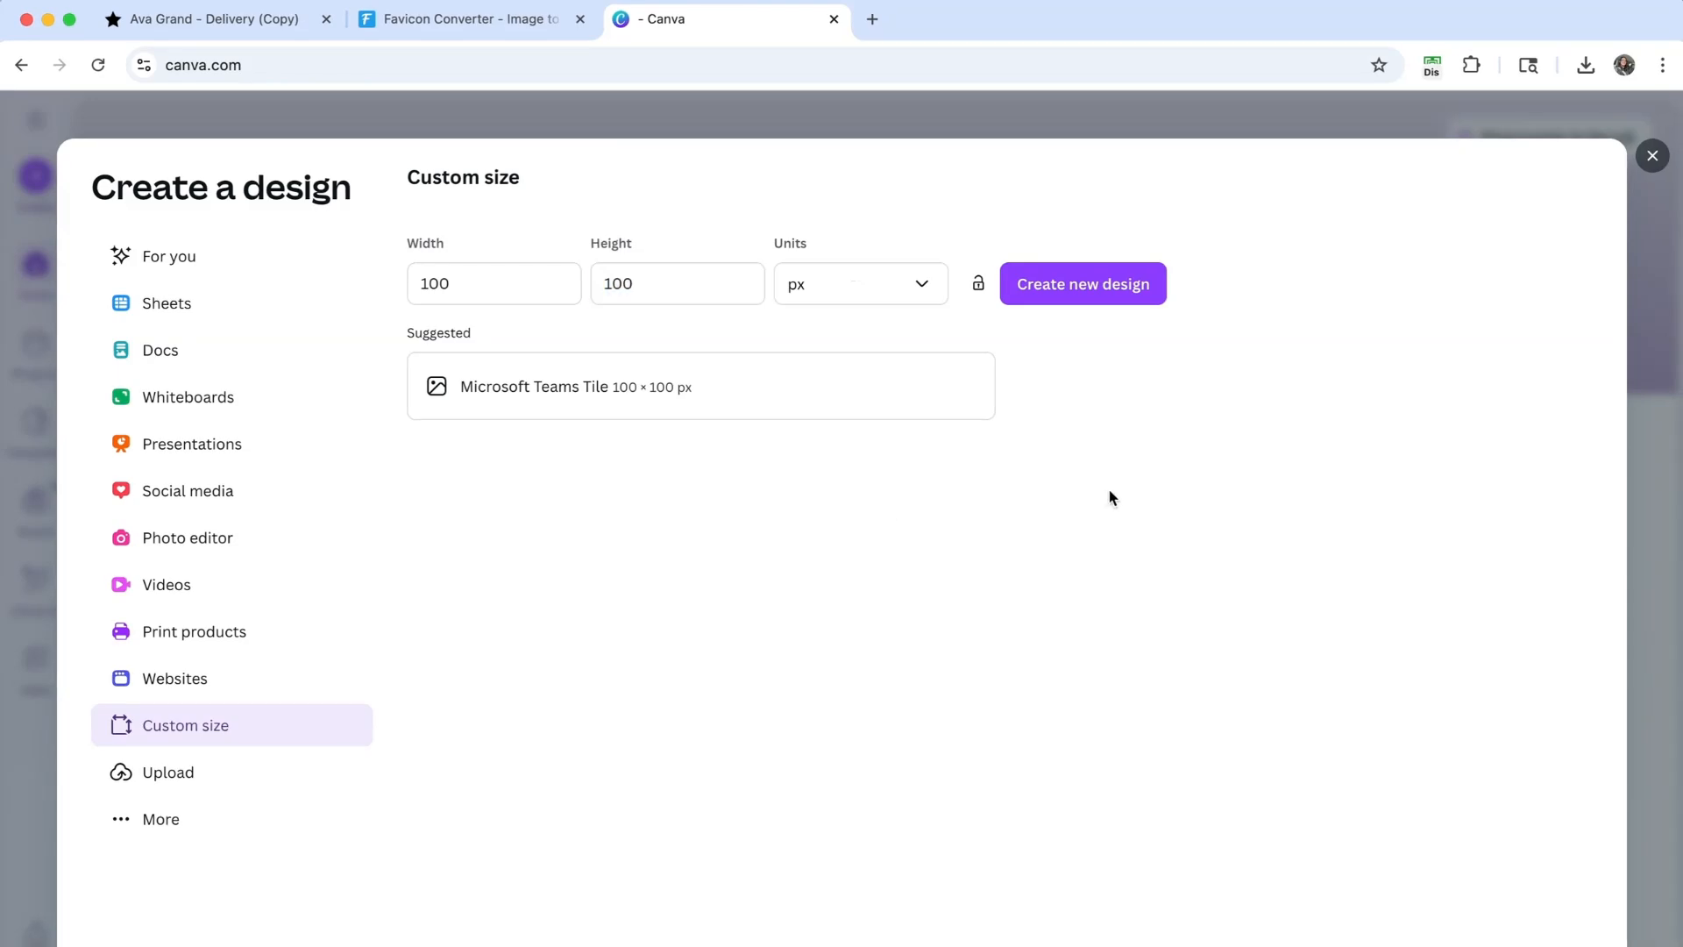
pyautogui.click(1050, 297)
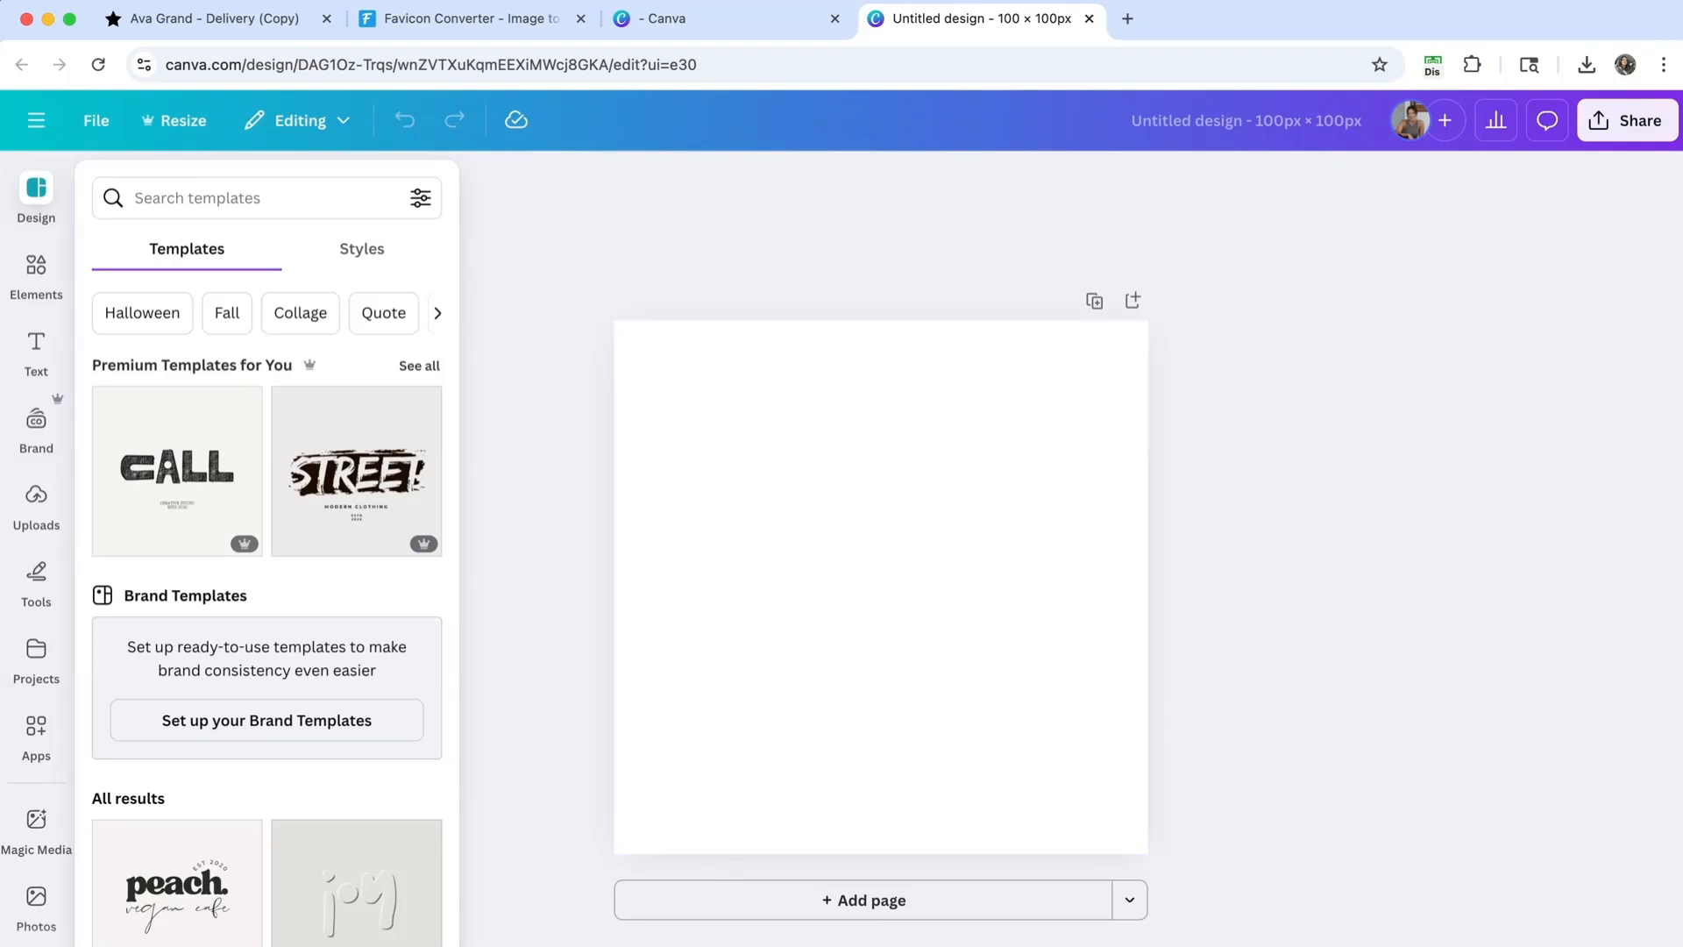
# - Place the example logo image on the blank canvas and enlarge it to span the full canvas width
pyautogui.moveTo(613, 447); pyautogui.dragTo(804, 504)
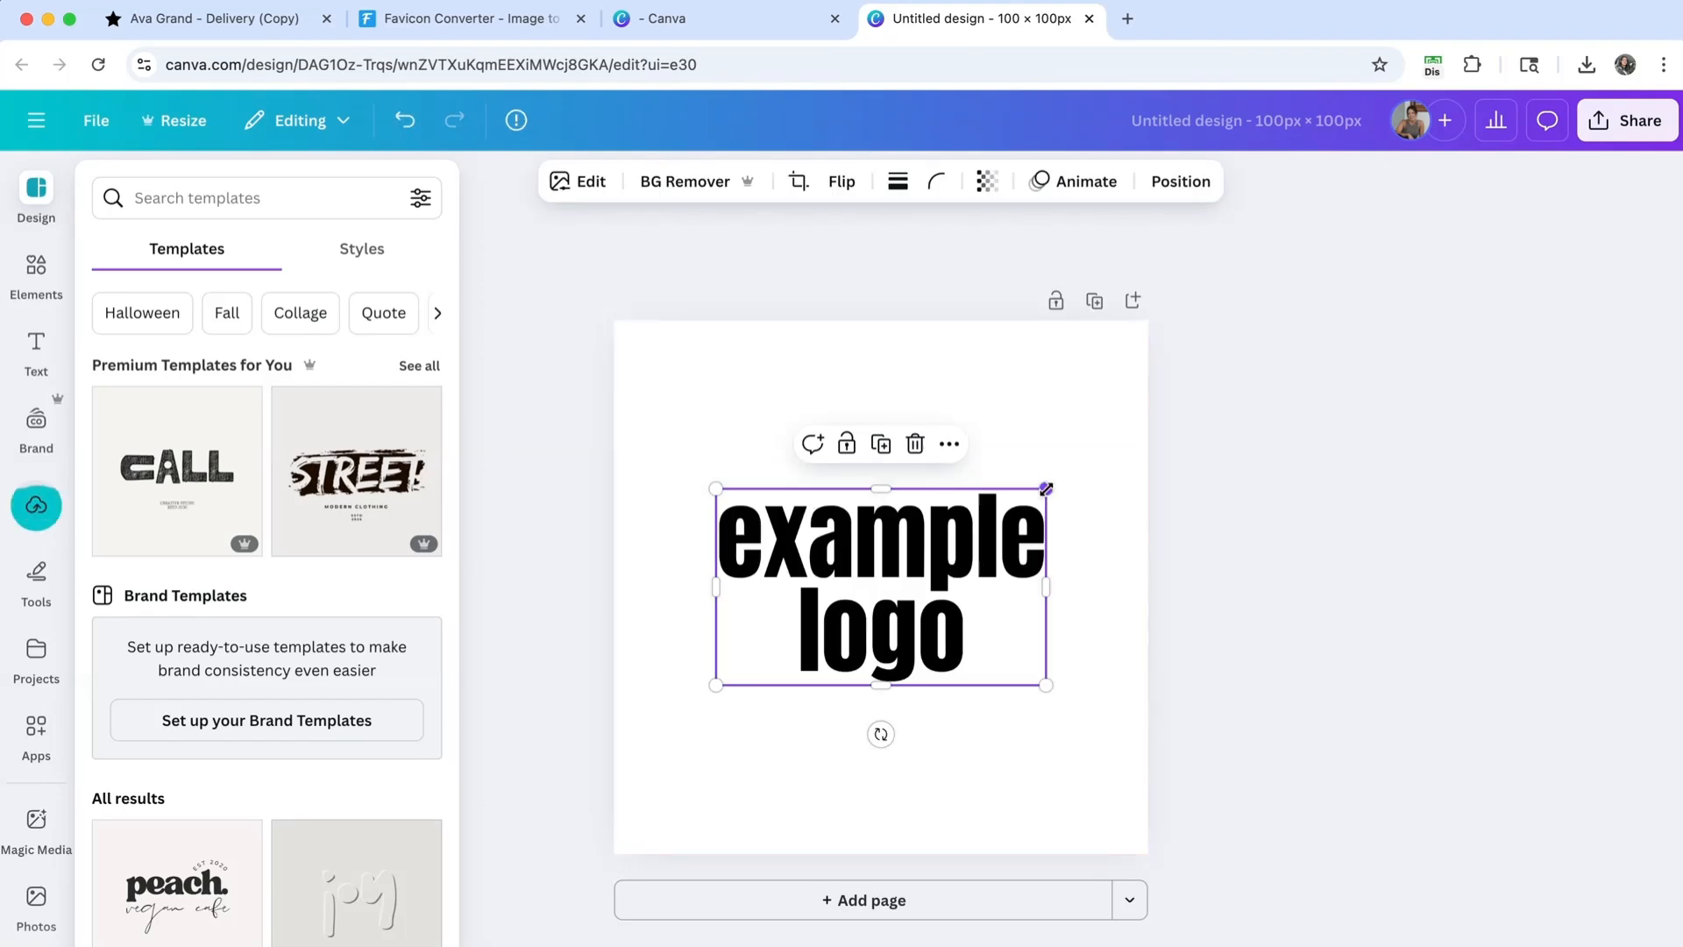
pyautogui.moveTo(1046, 488); pyautogui.dragTo(1146, 427)
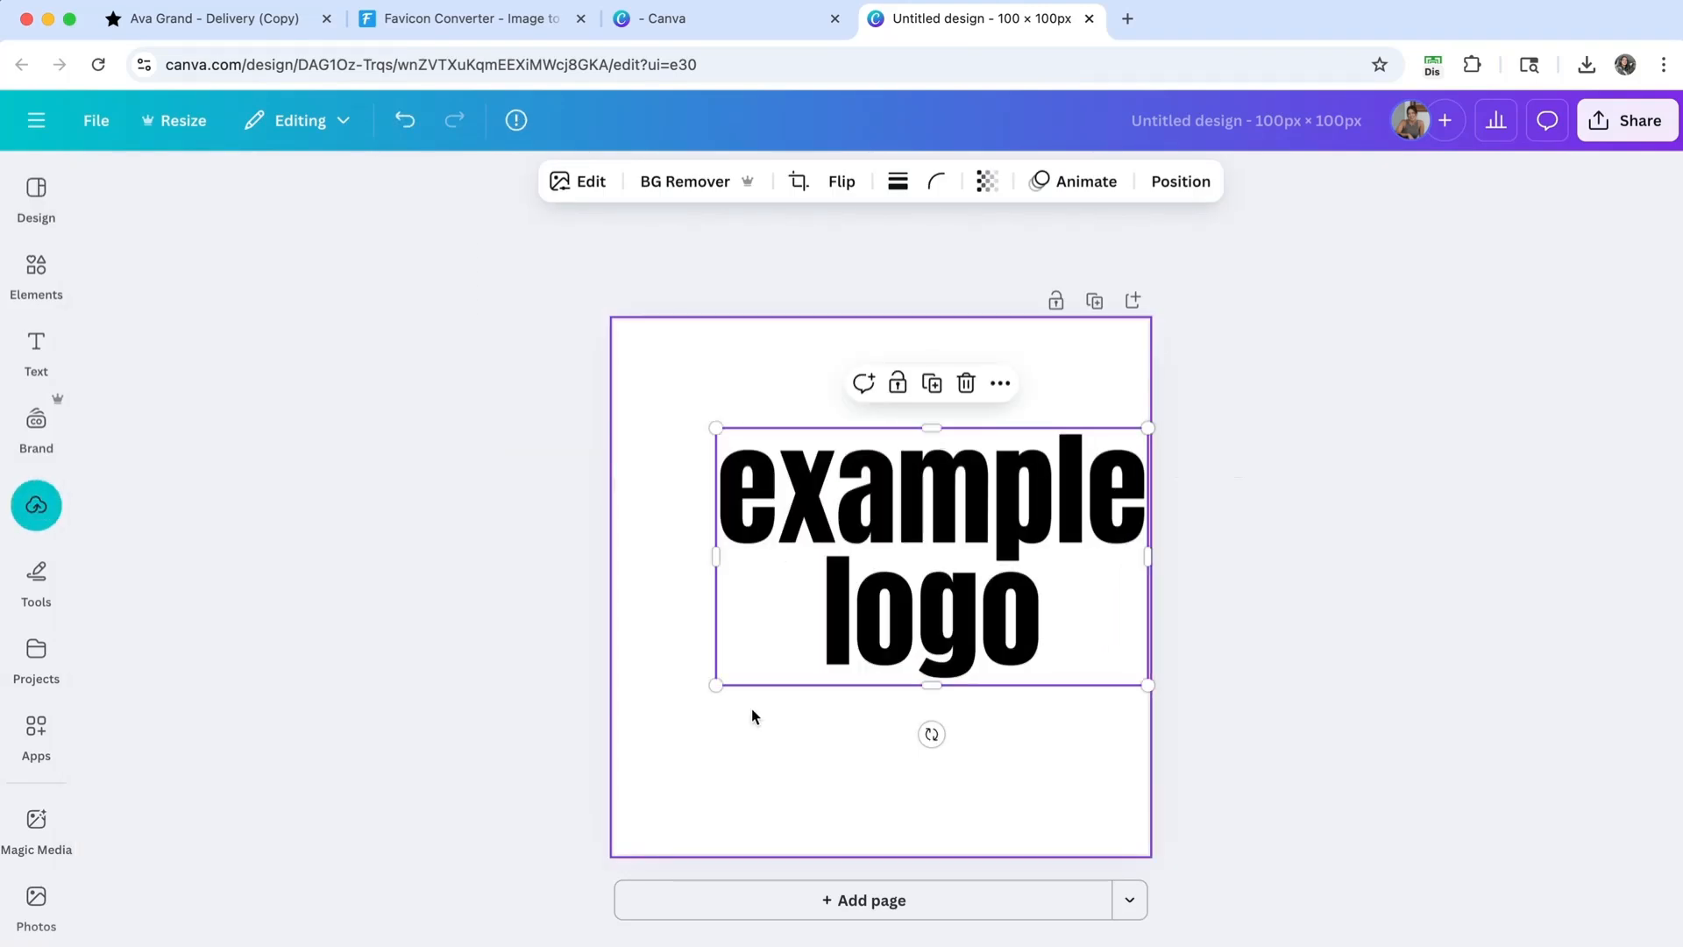
pyautogui.moveTo(715, 685); pyautogui.dragTo(635, 766)
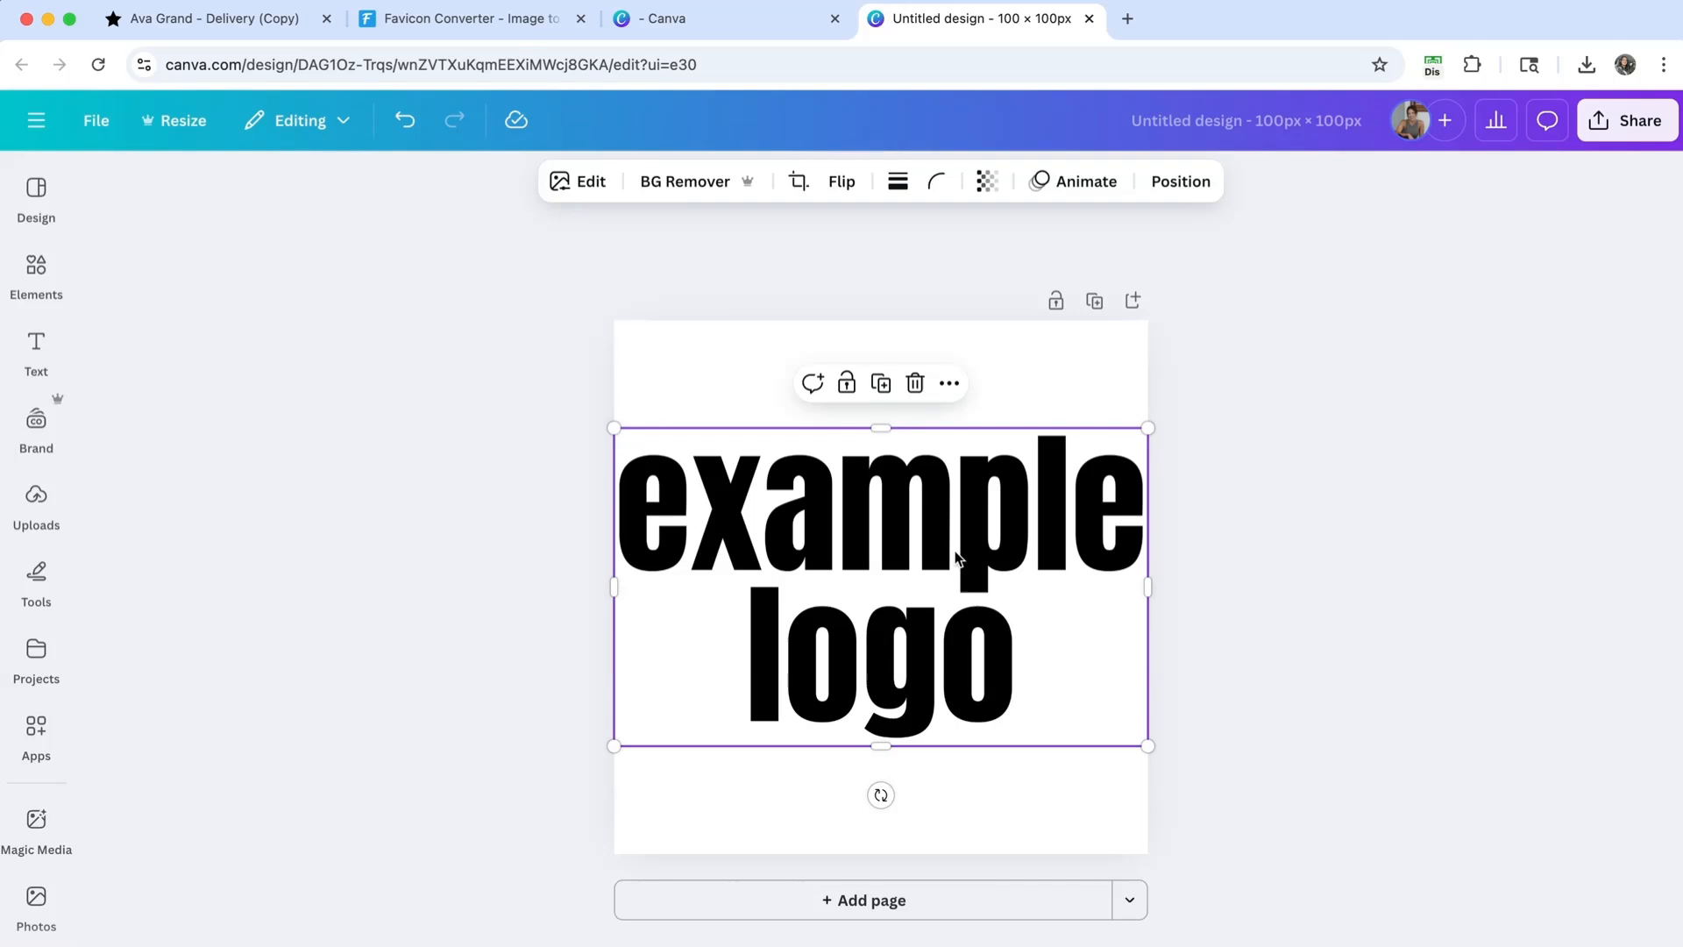
pyautogui.click(1264, 545)
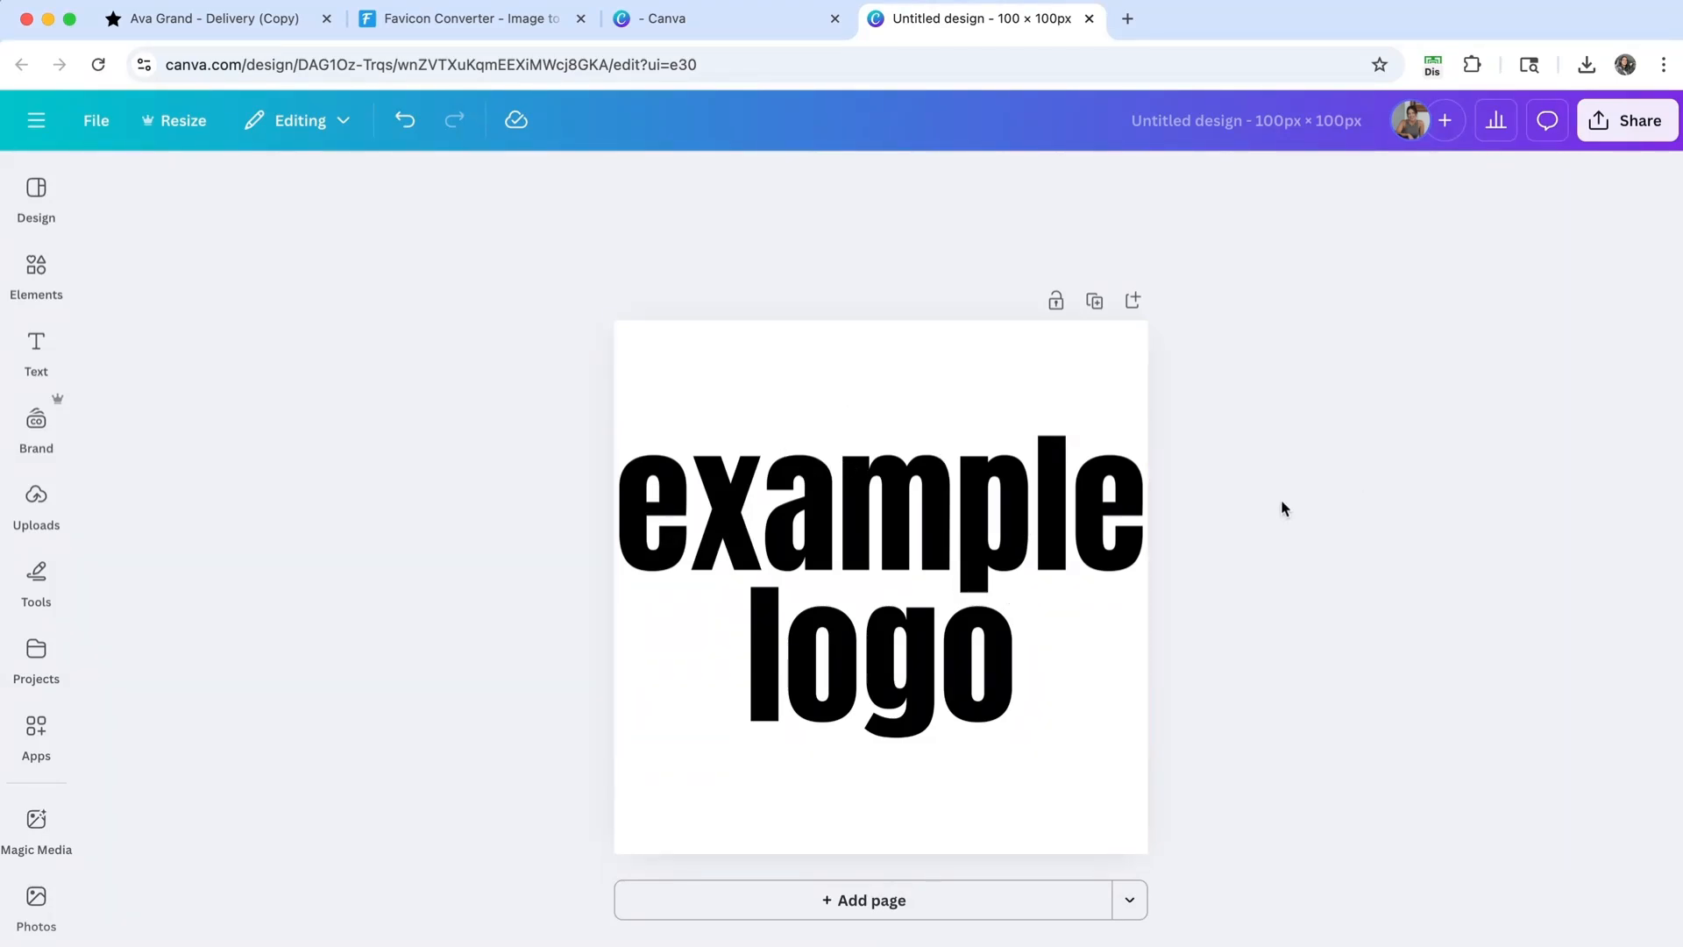
# - Delete the example logo from the canvas
pyautogui.press('super+z')
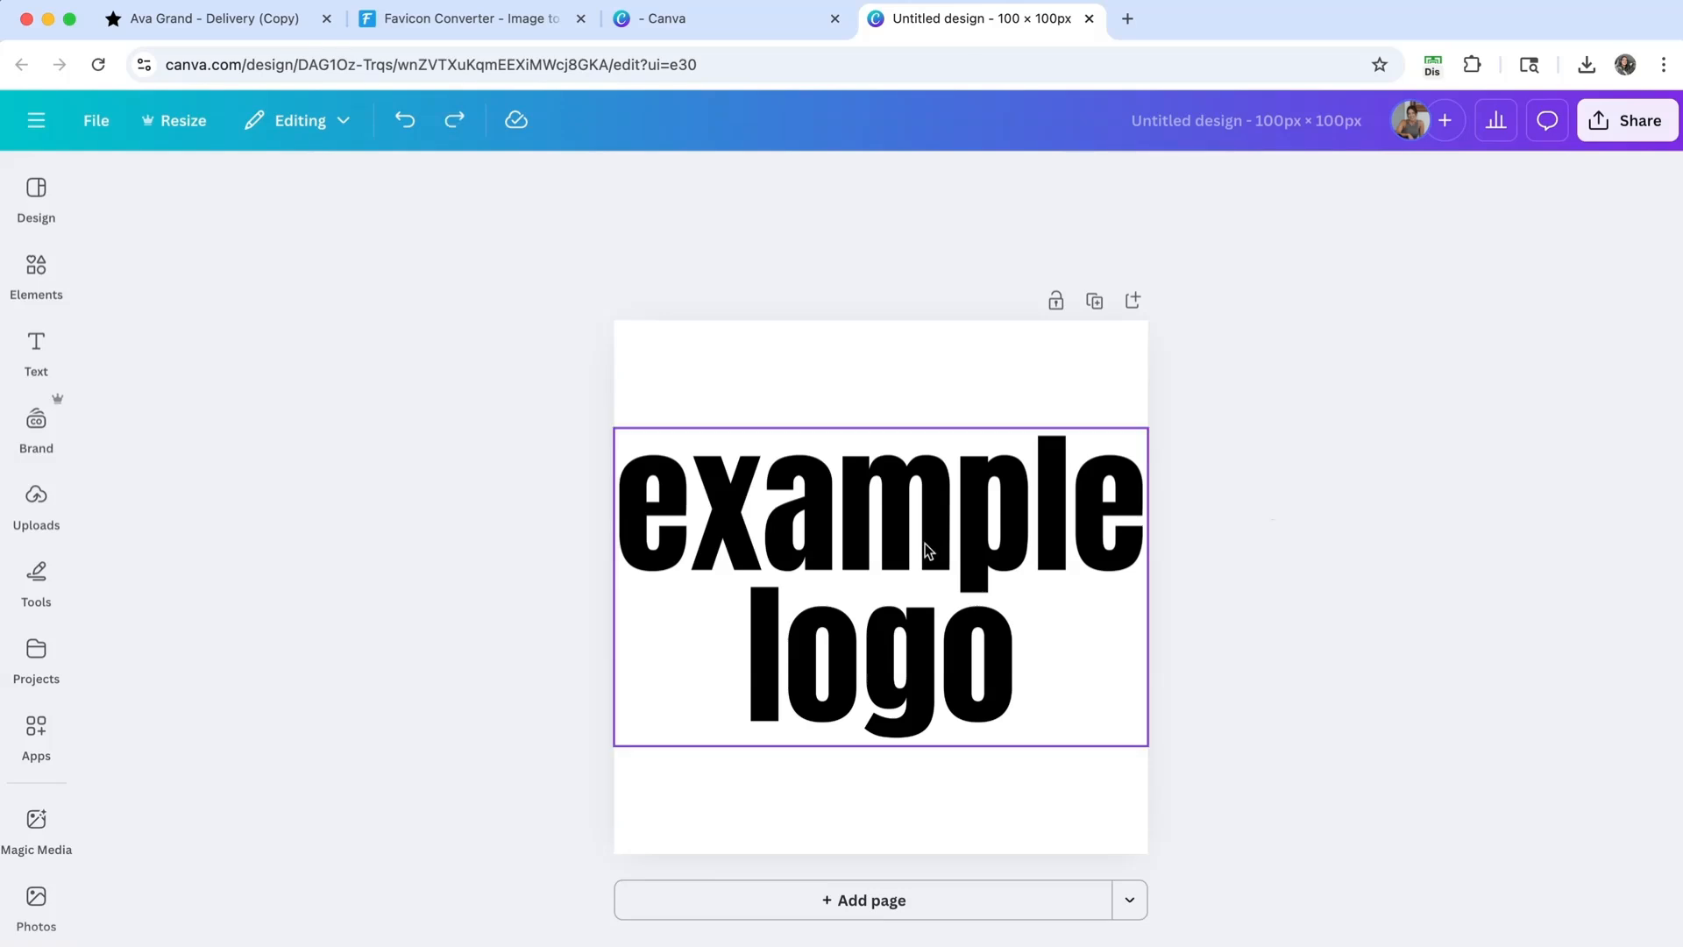
pyautogui.click(929, 543)
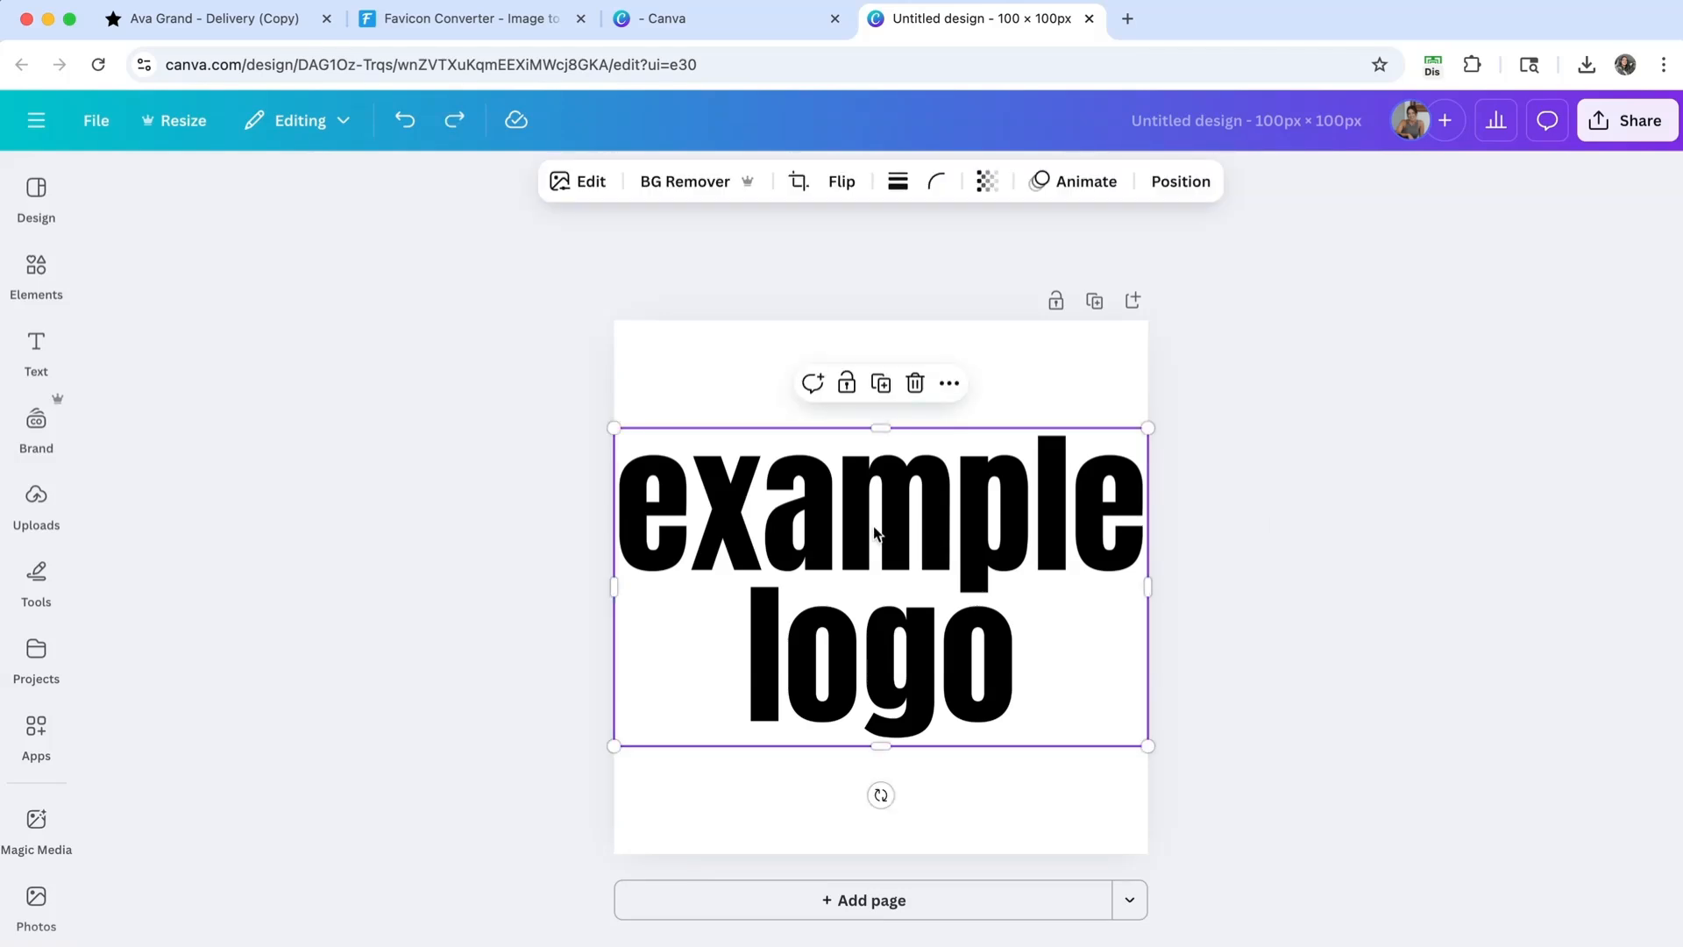
pyautogui.press('Delete')
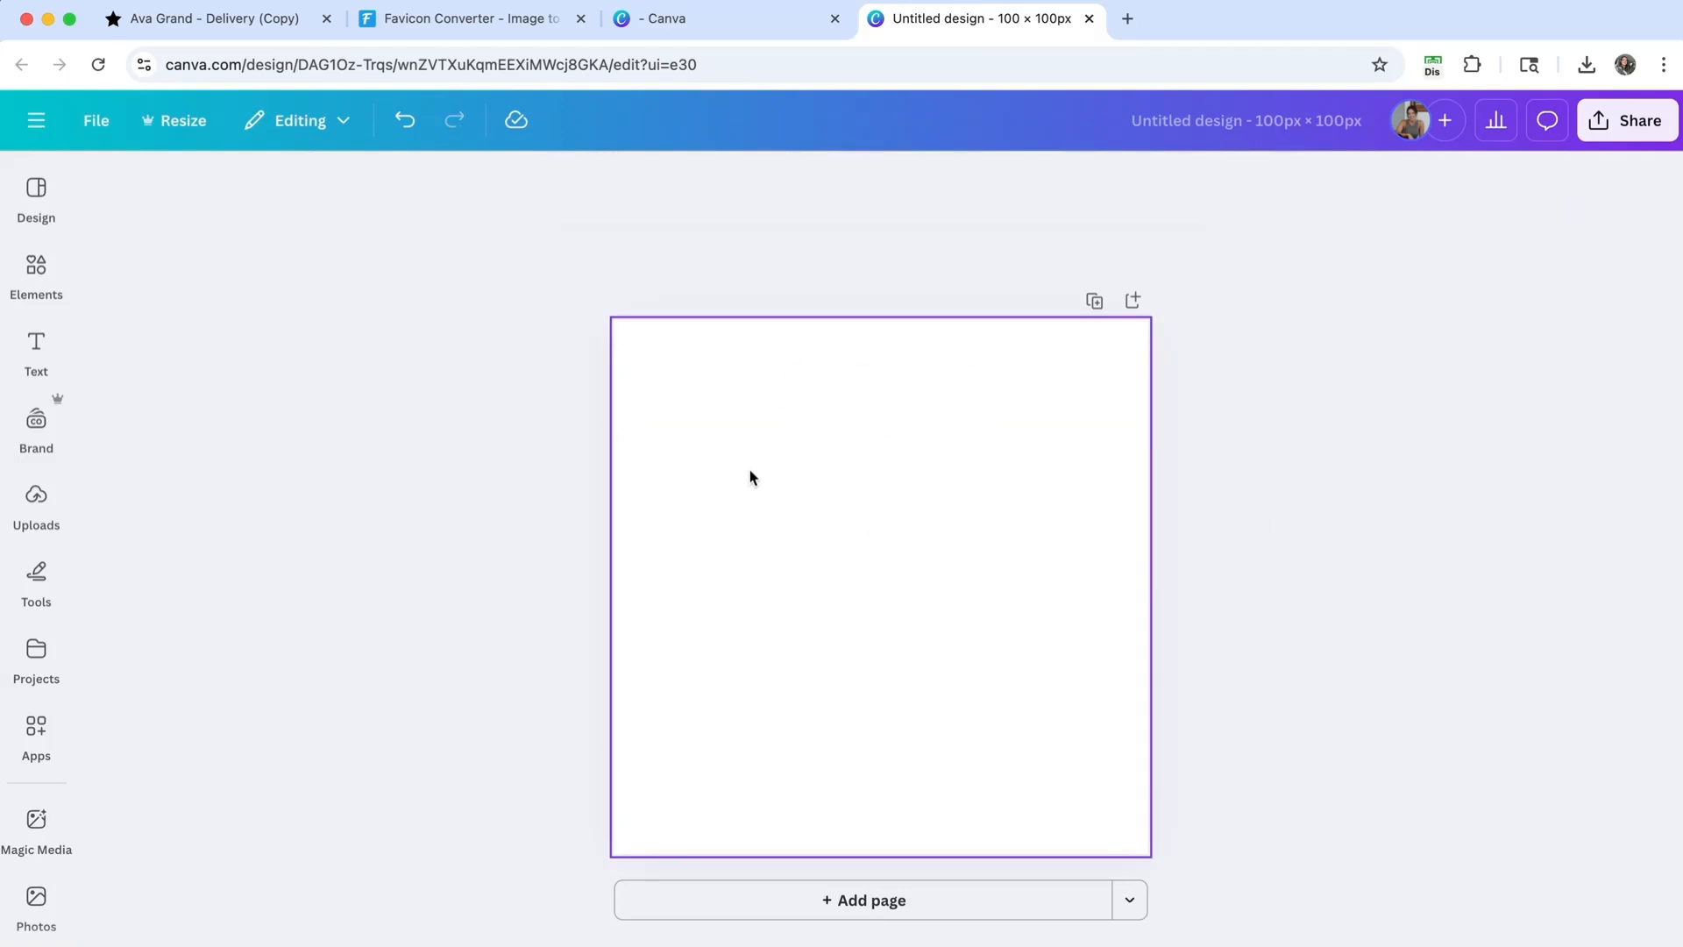
# - Search the elements library for "flower" and show all matching graphics
pyautogui.click(35, 270)
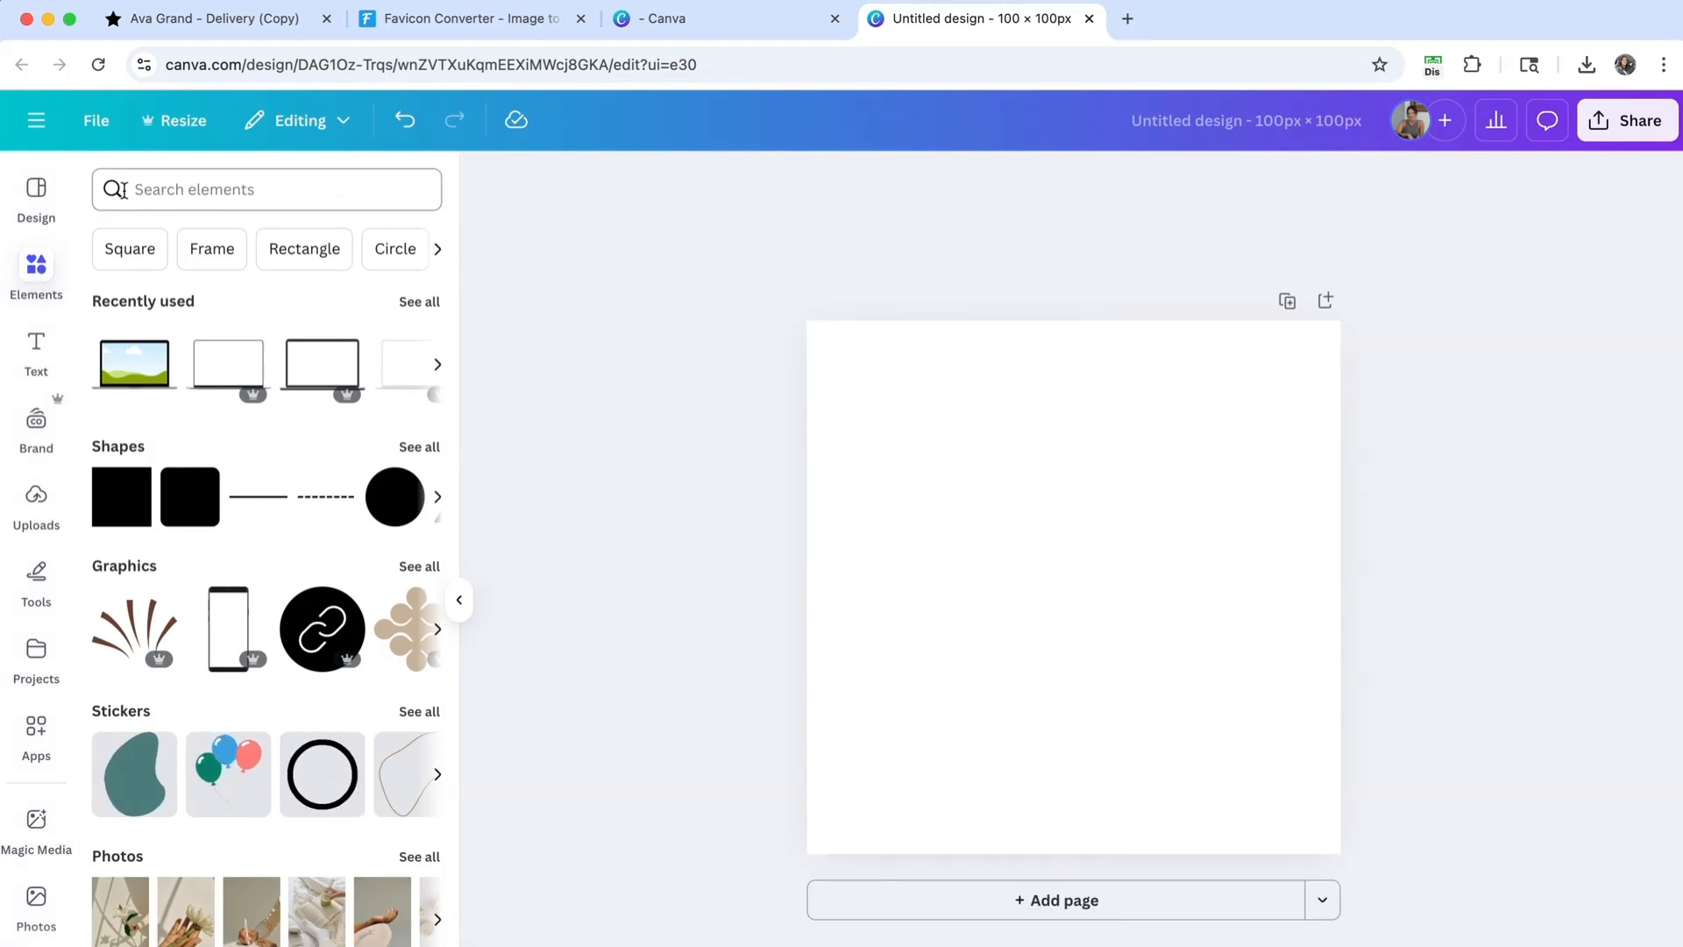
pyautogui.click(195, 188)
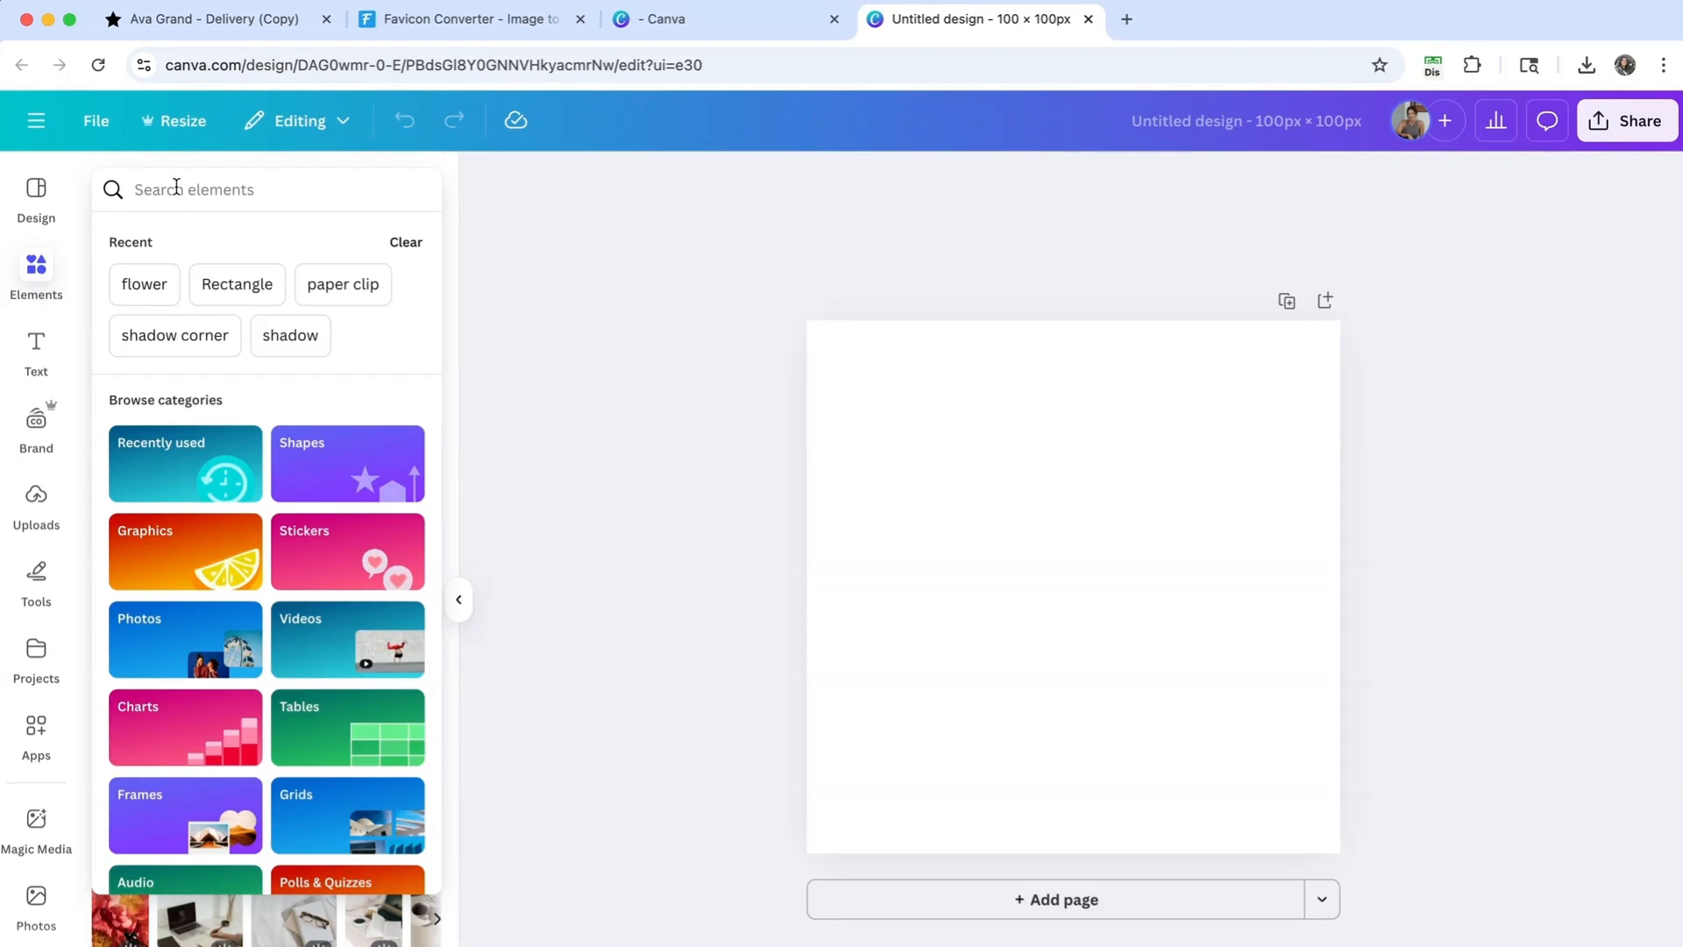
pyautogui.write('flowe')
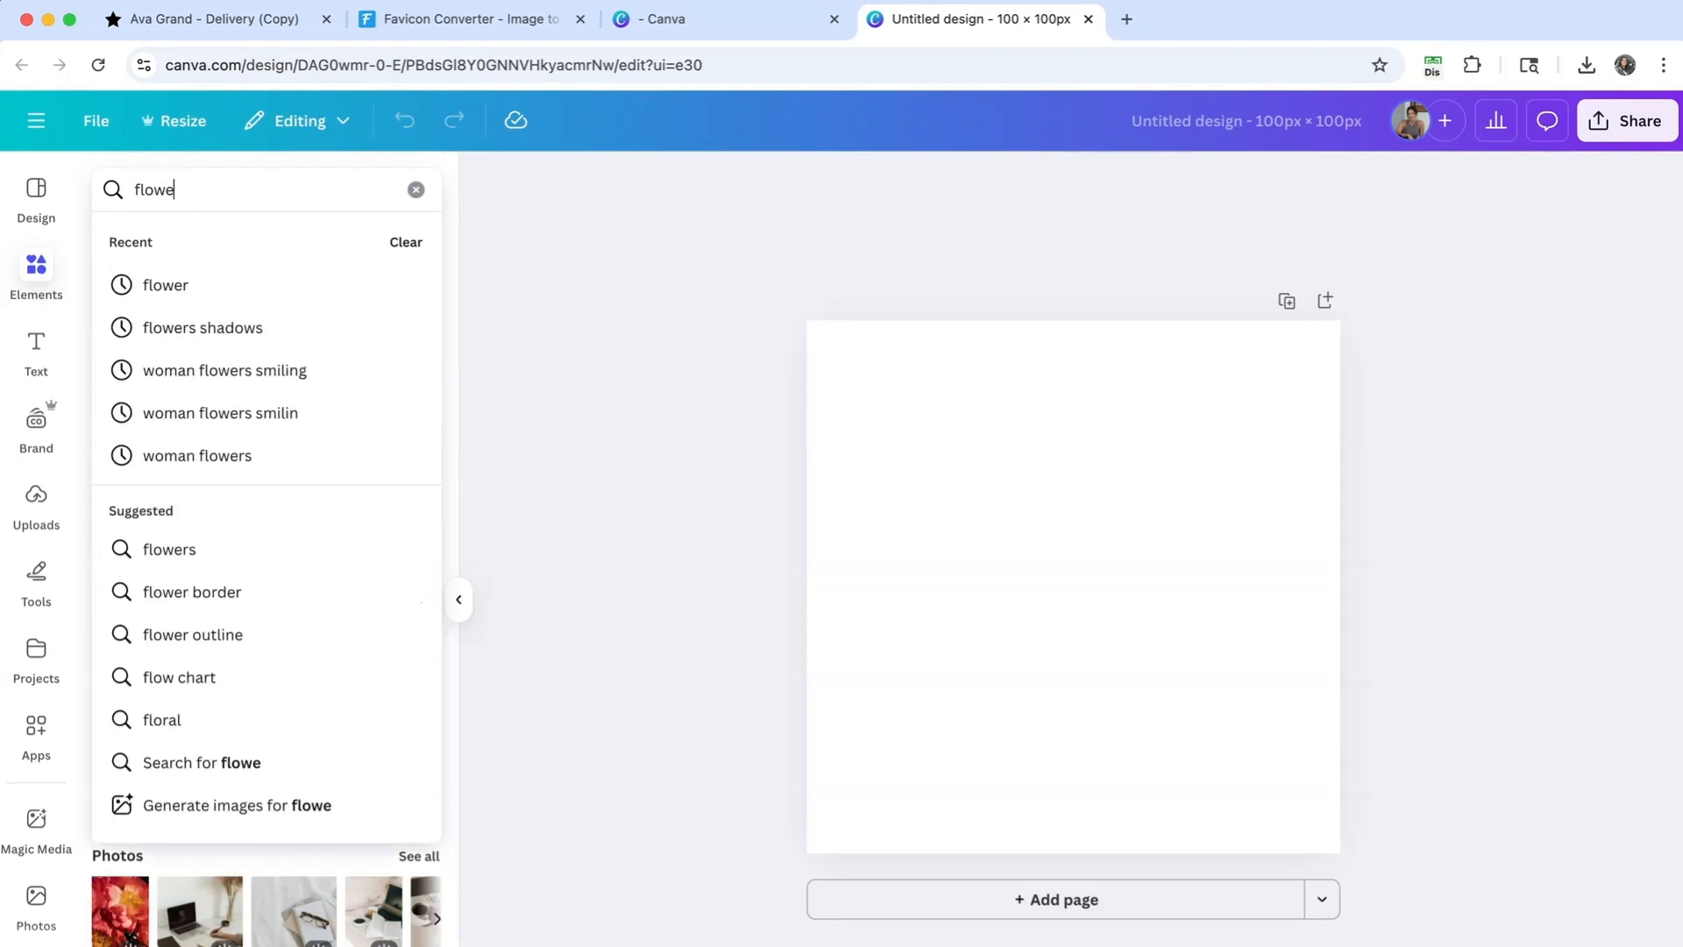
pyautogui.write('r')
pyautogui.click(187, 285)
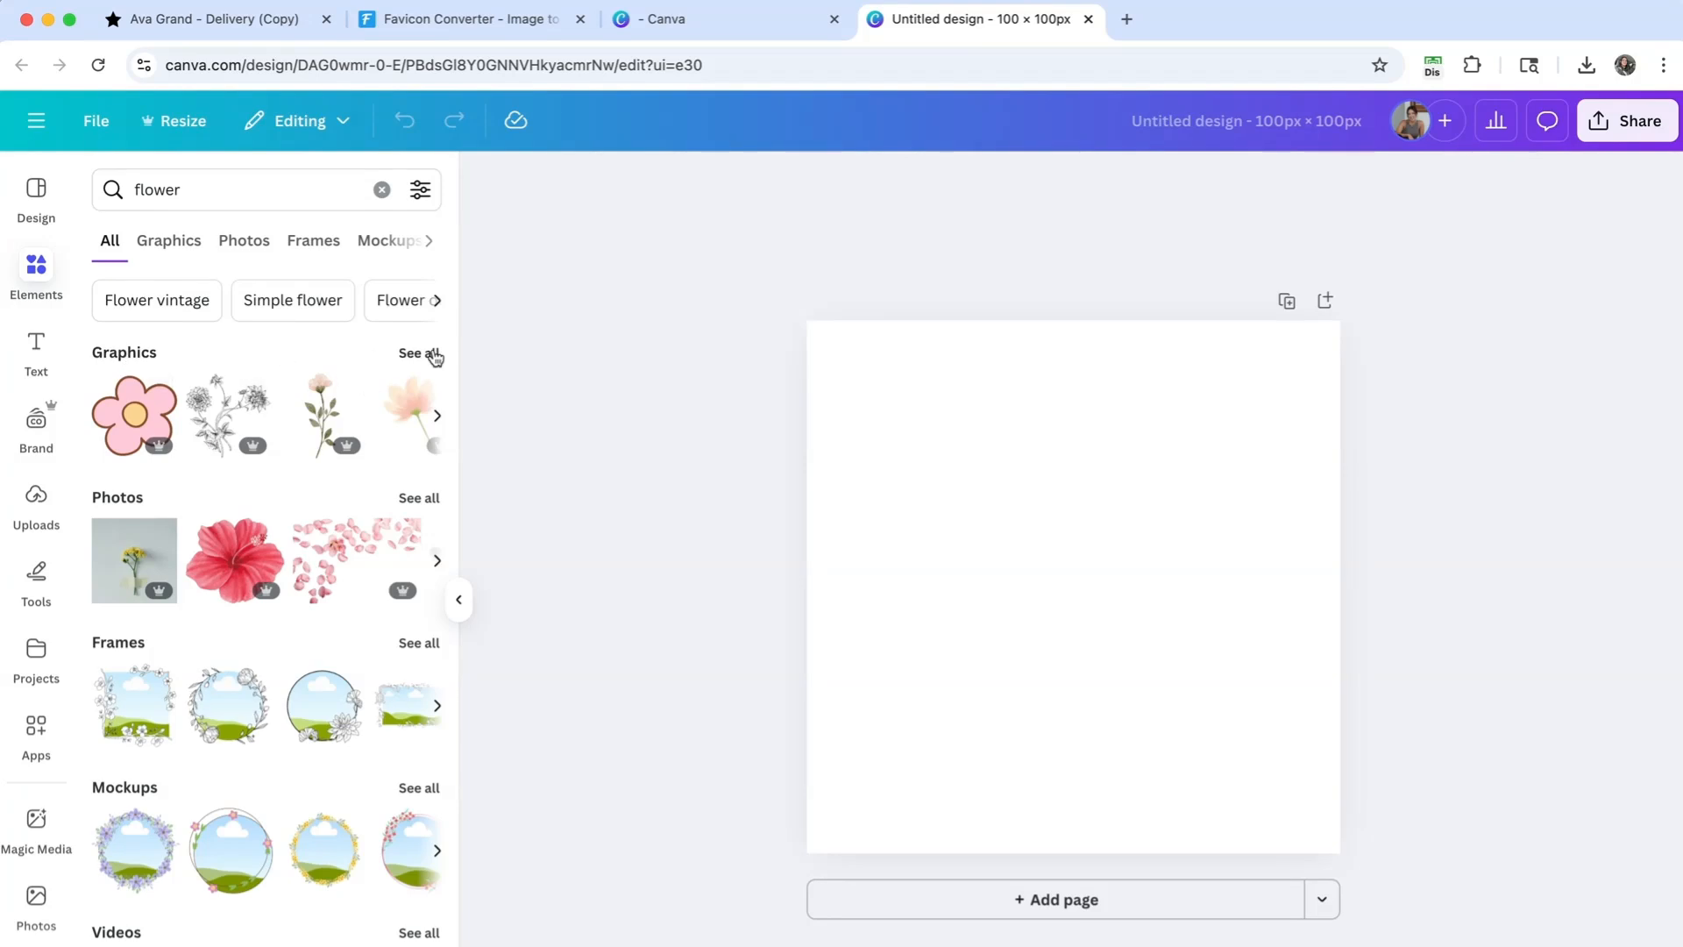
pyautogui.click(434, 354)
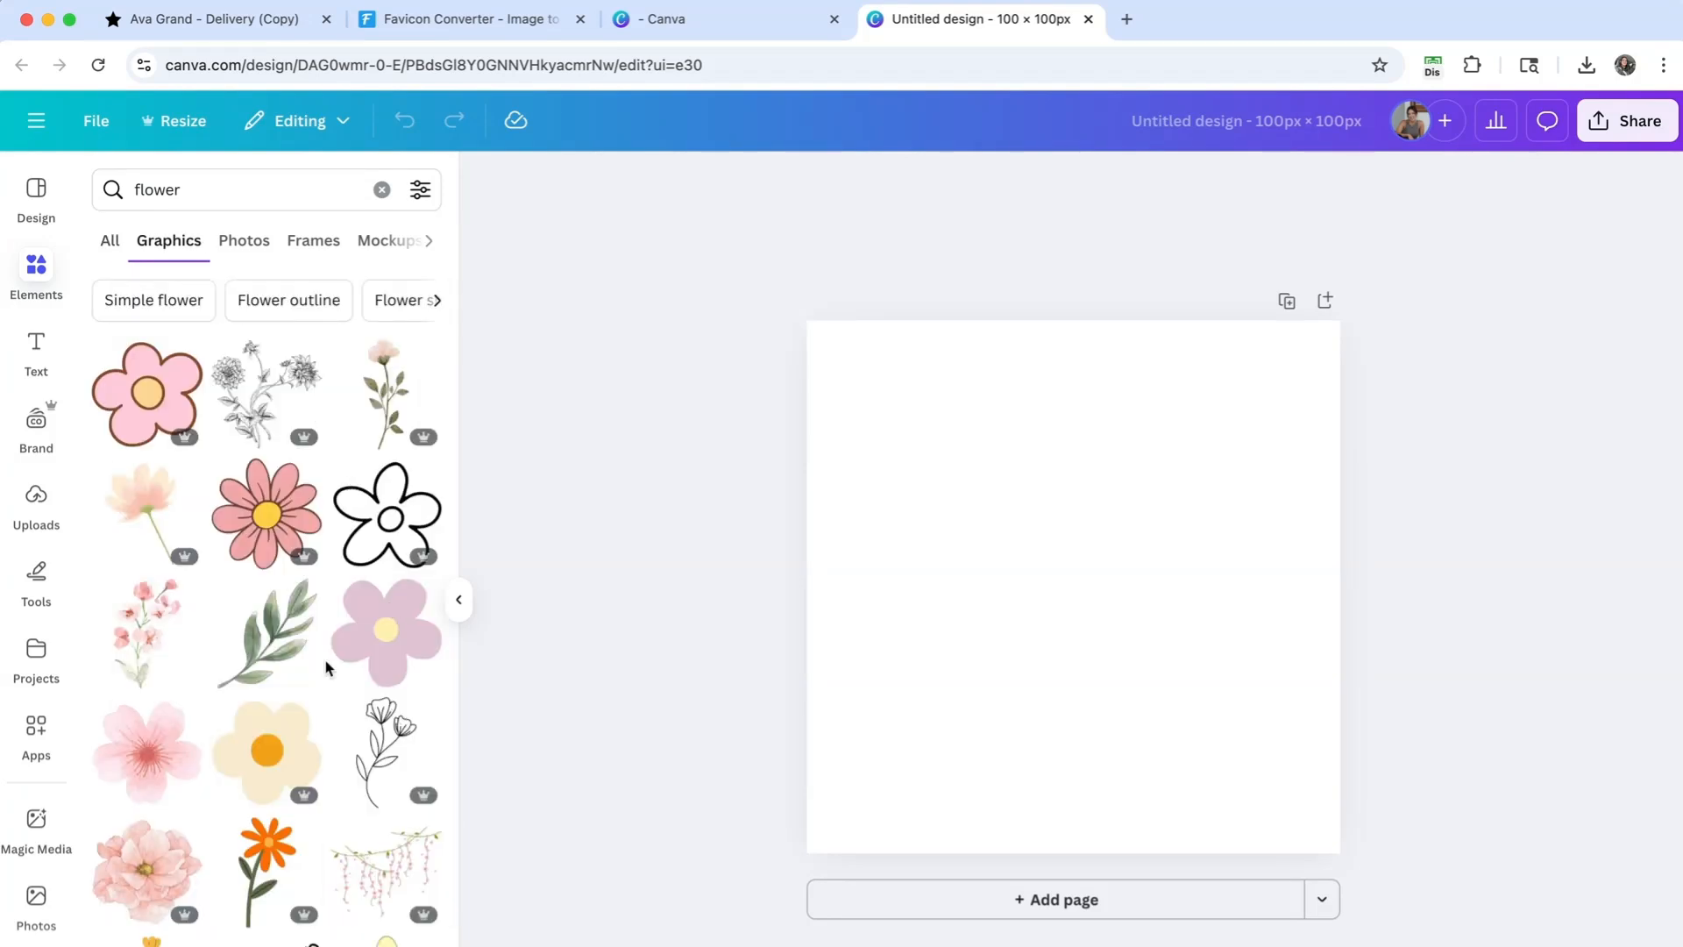
# - Browse the flower graphics and add the lilac five-petal flower with the yellow center to the canvas
pyautogui.scroll(-8, 325, 668)
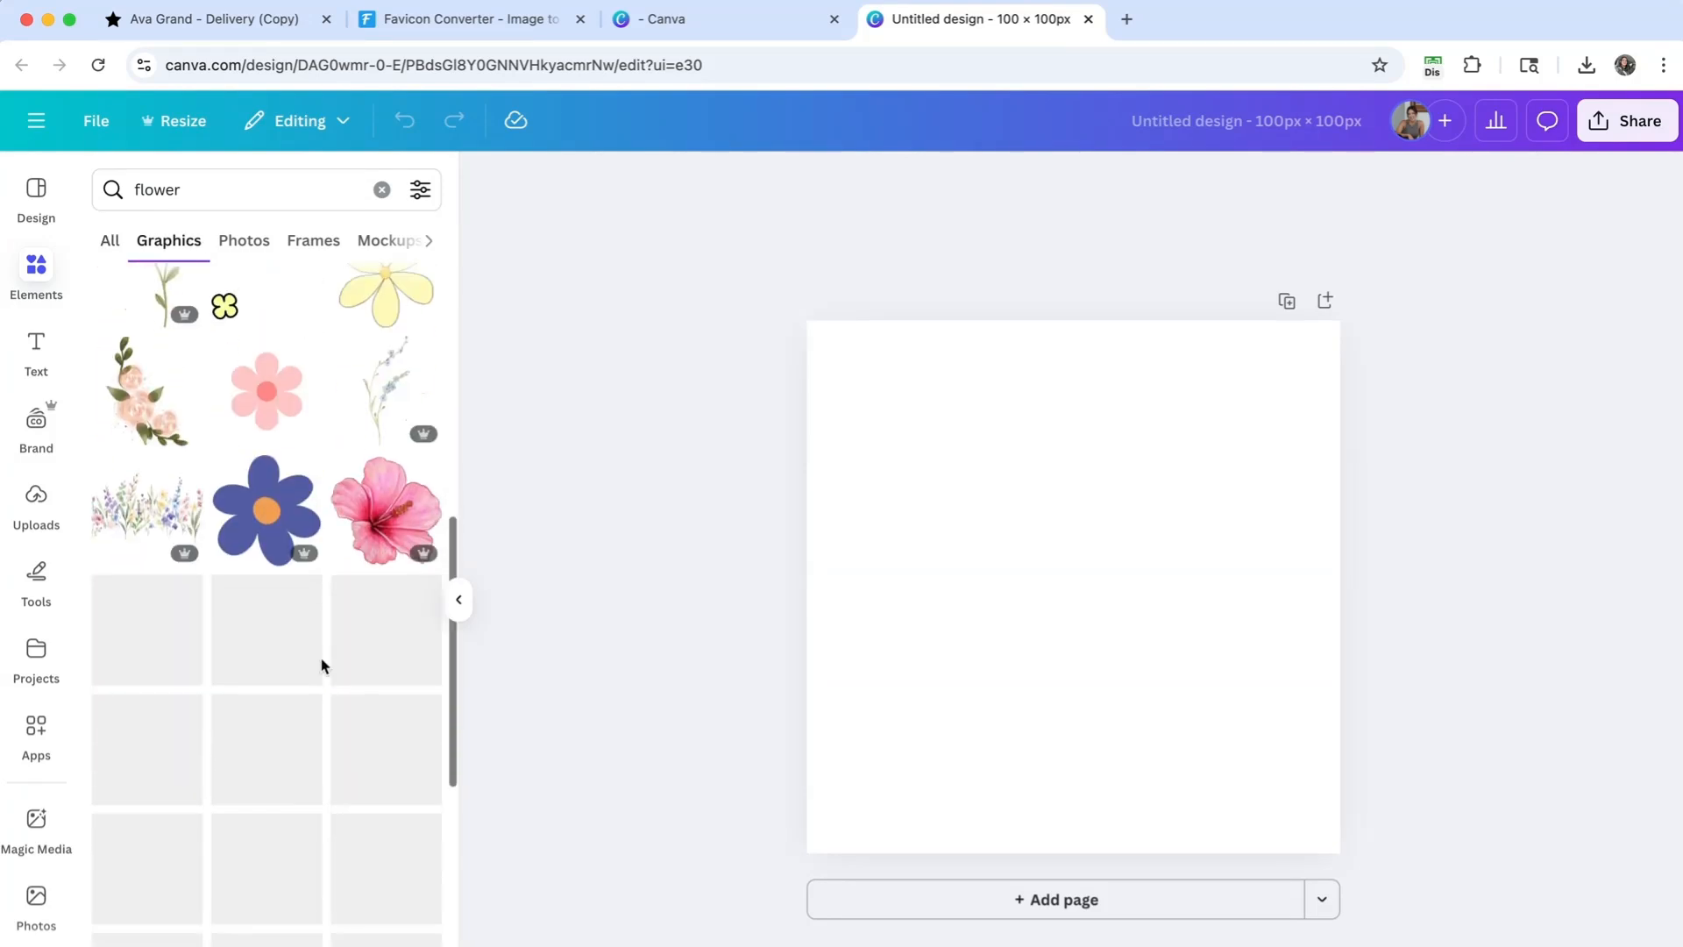
pyautogui.scroll(-5, 325, 667)
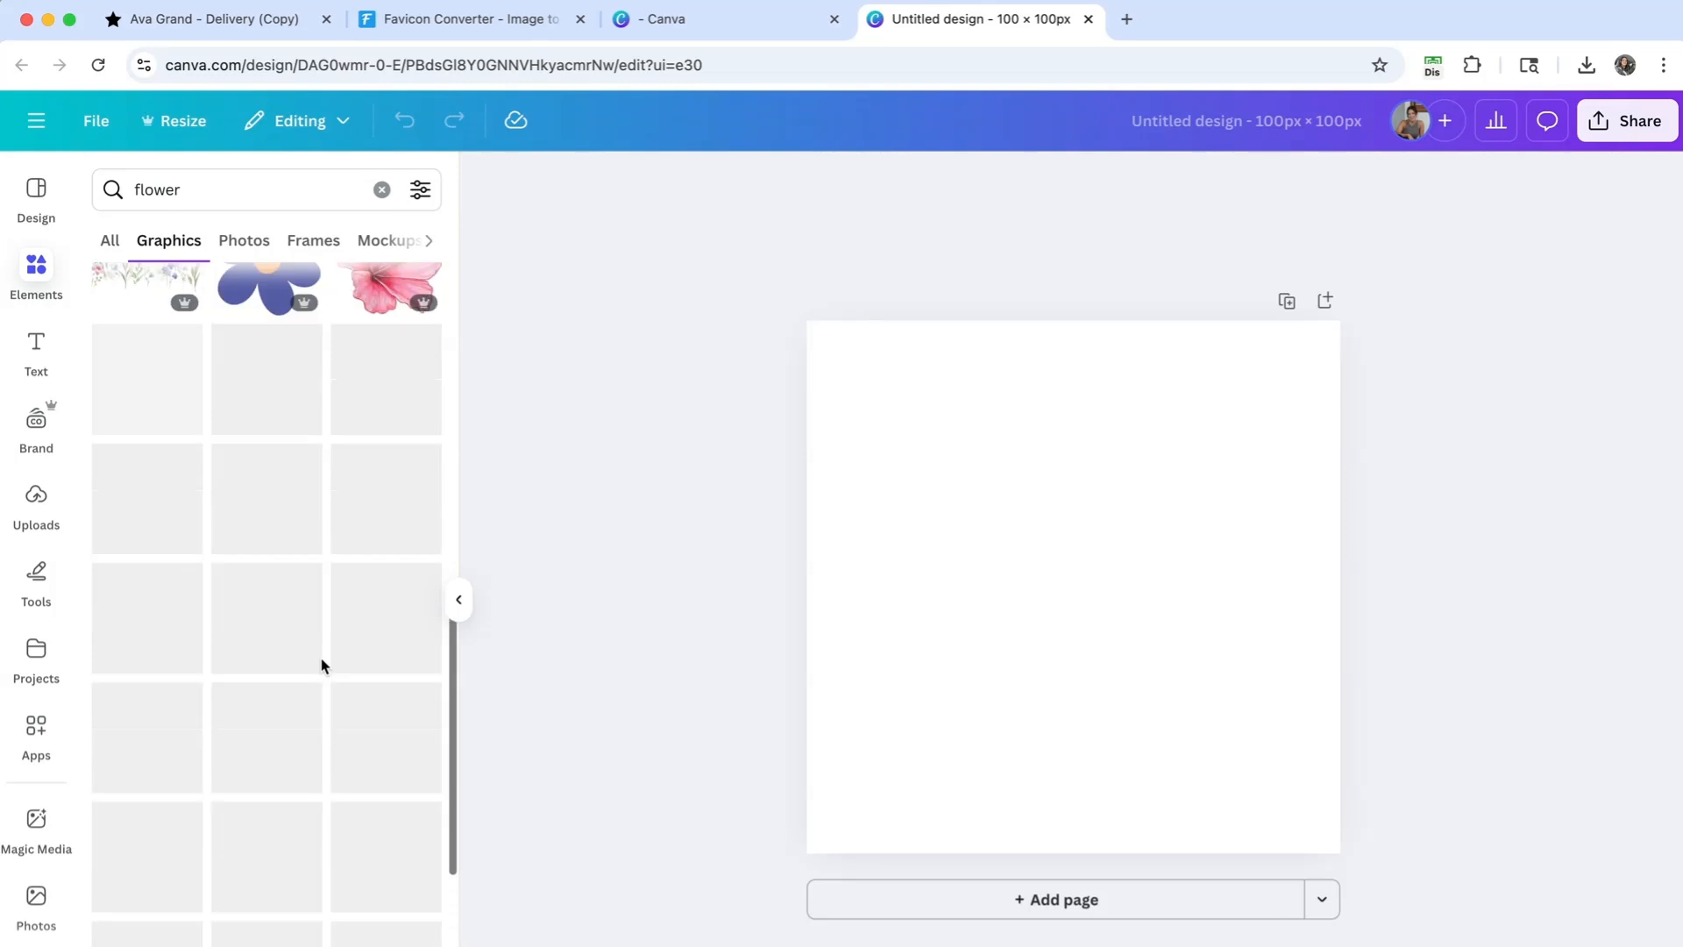
pyautogui.scroll(1, 325, 666)
pyautogui.scroll(5, 331, 645)
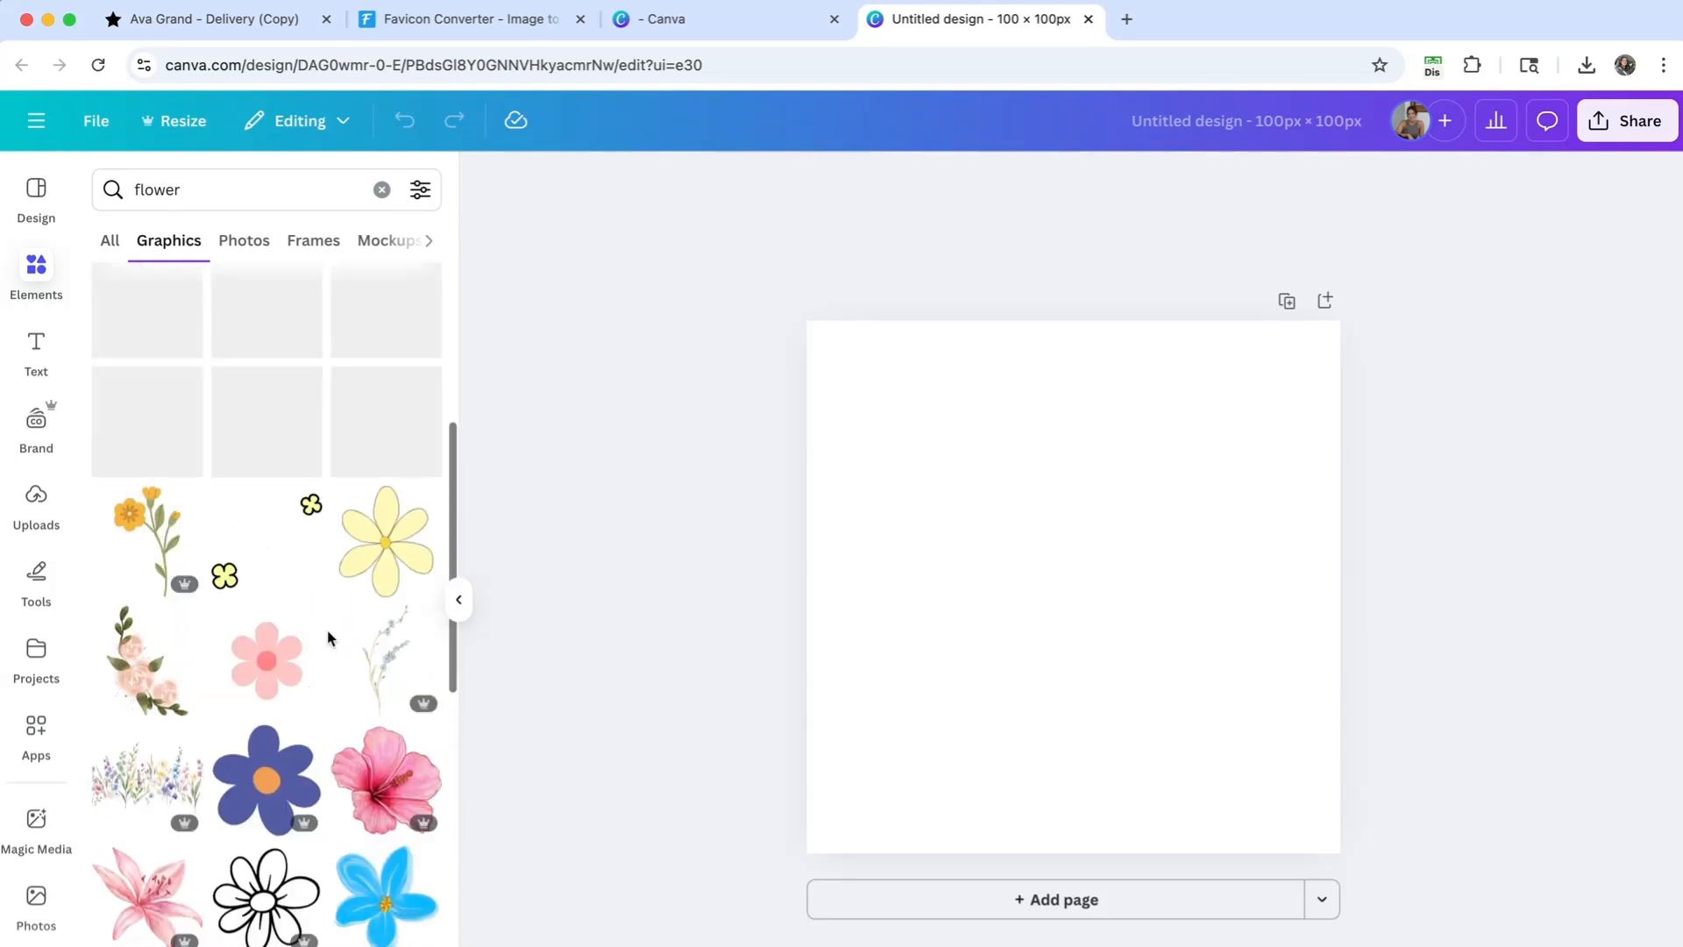
pyautogui.scroll(10, 331, 639)
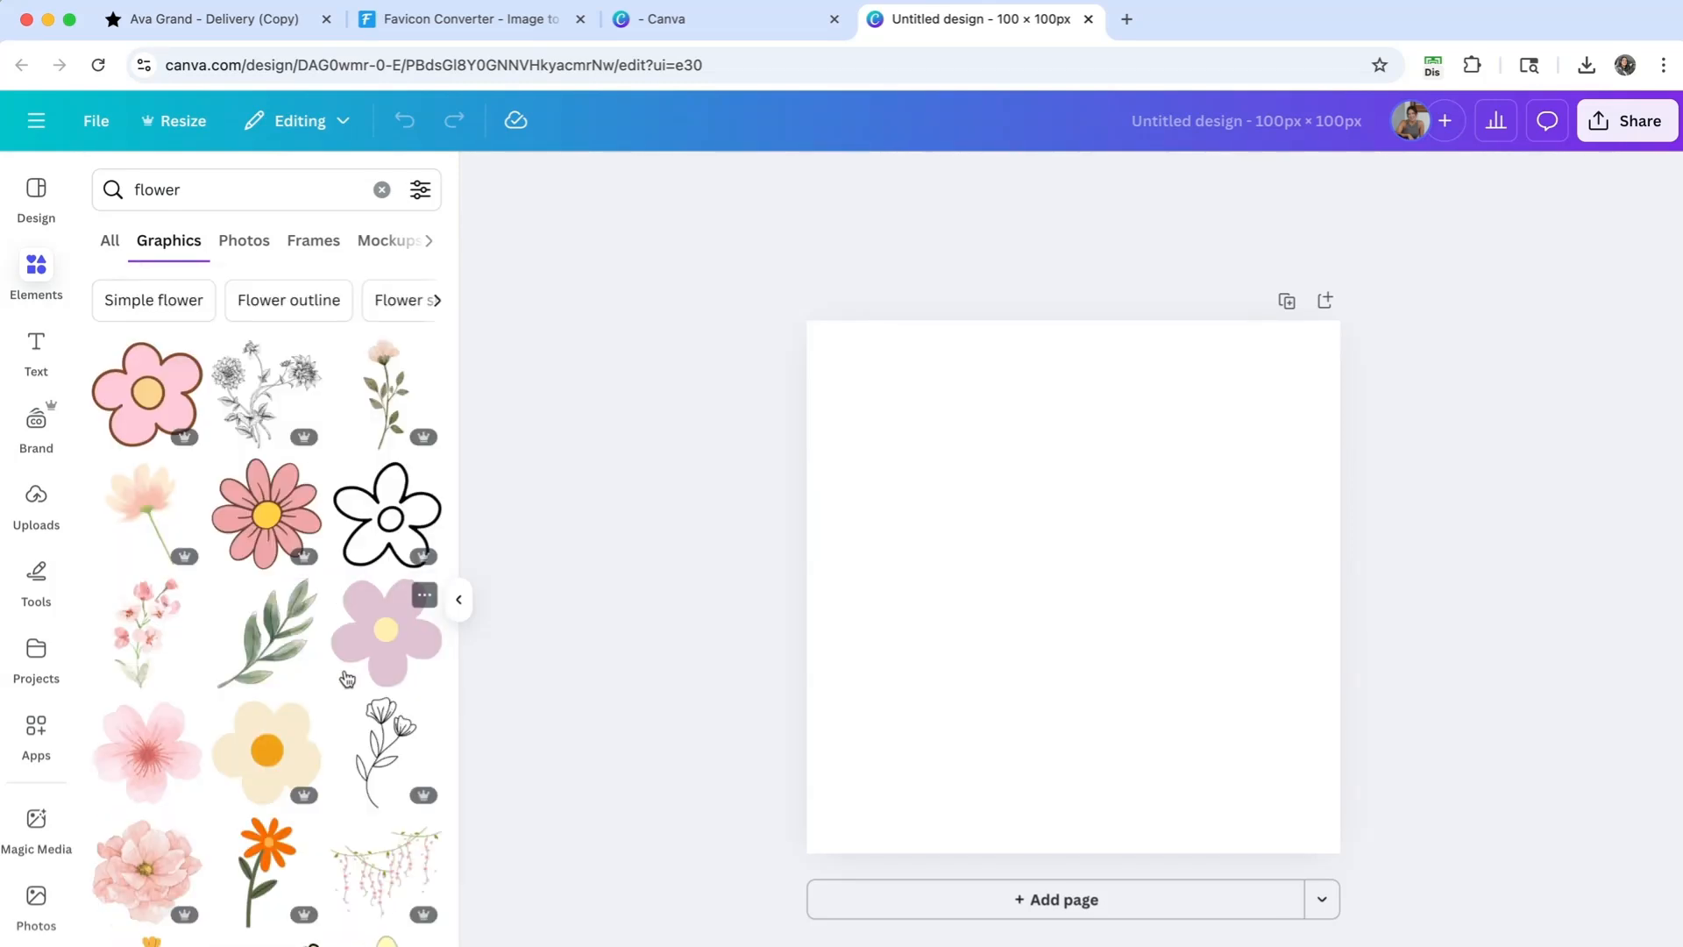
pyautogui.click(387, 631)
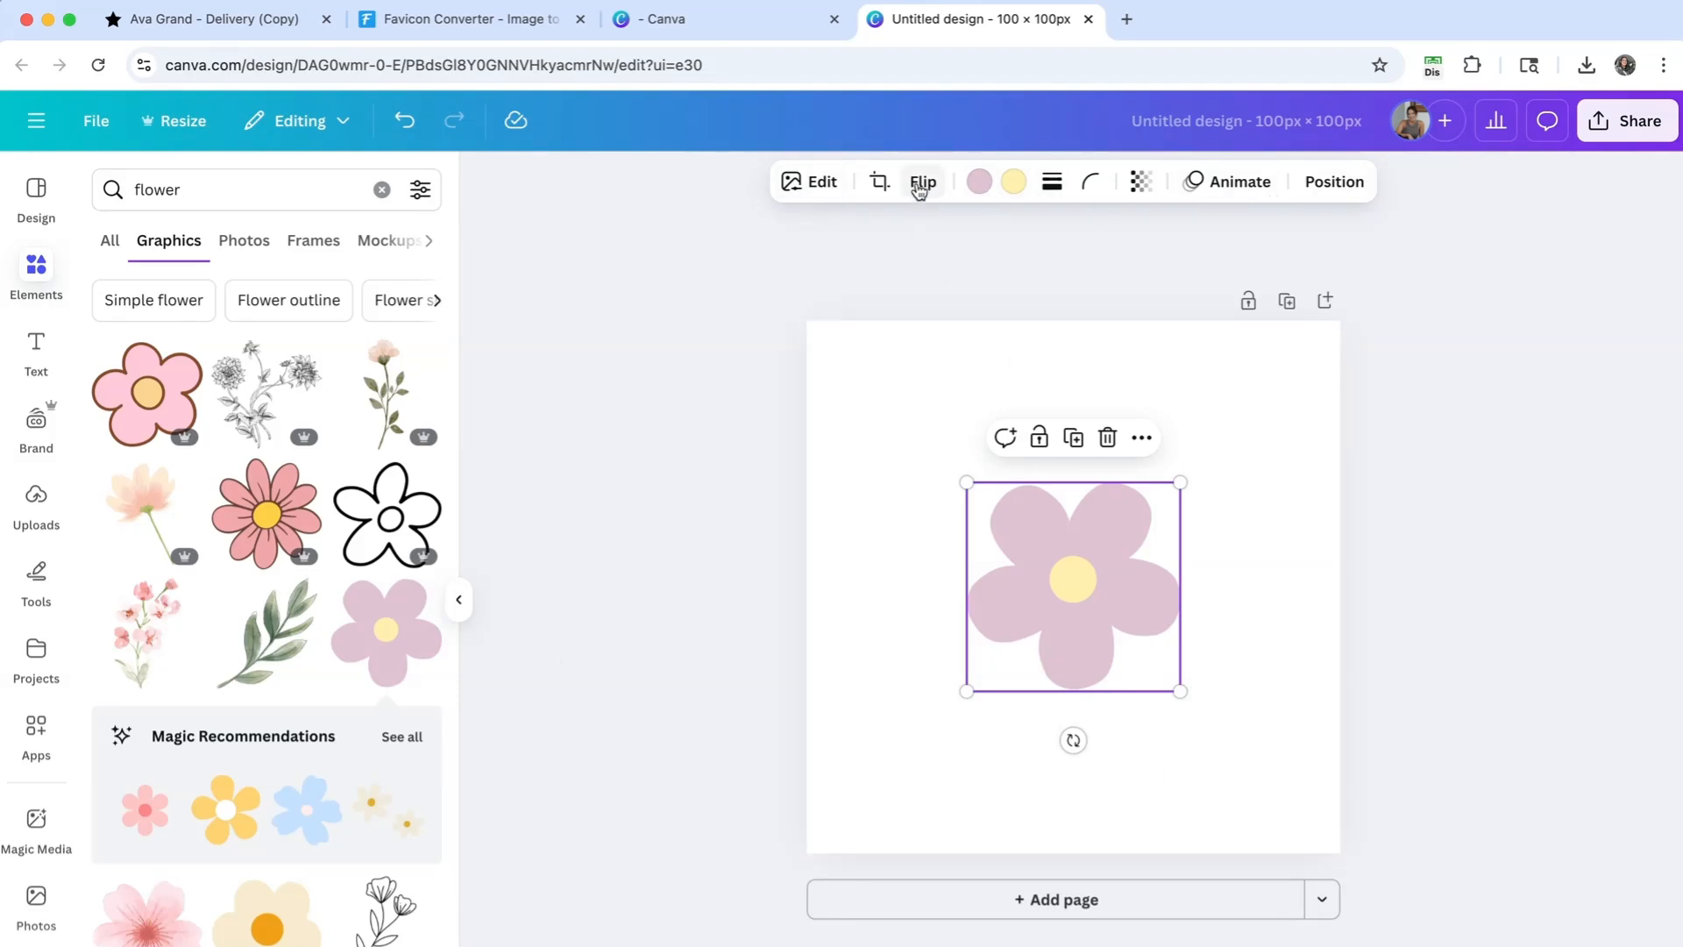
# - Check the flower's petal color in the color picker and enlarge the flower to fill the canvas
pyautogui.click(981, 189)
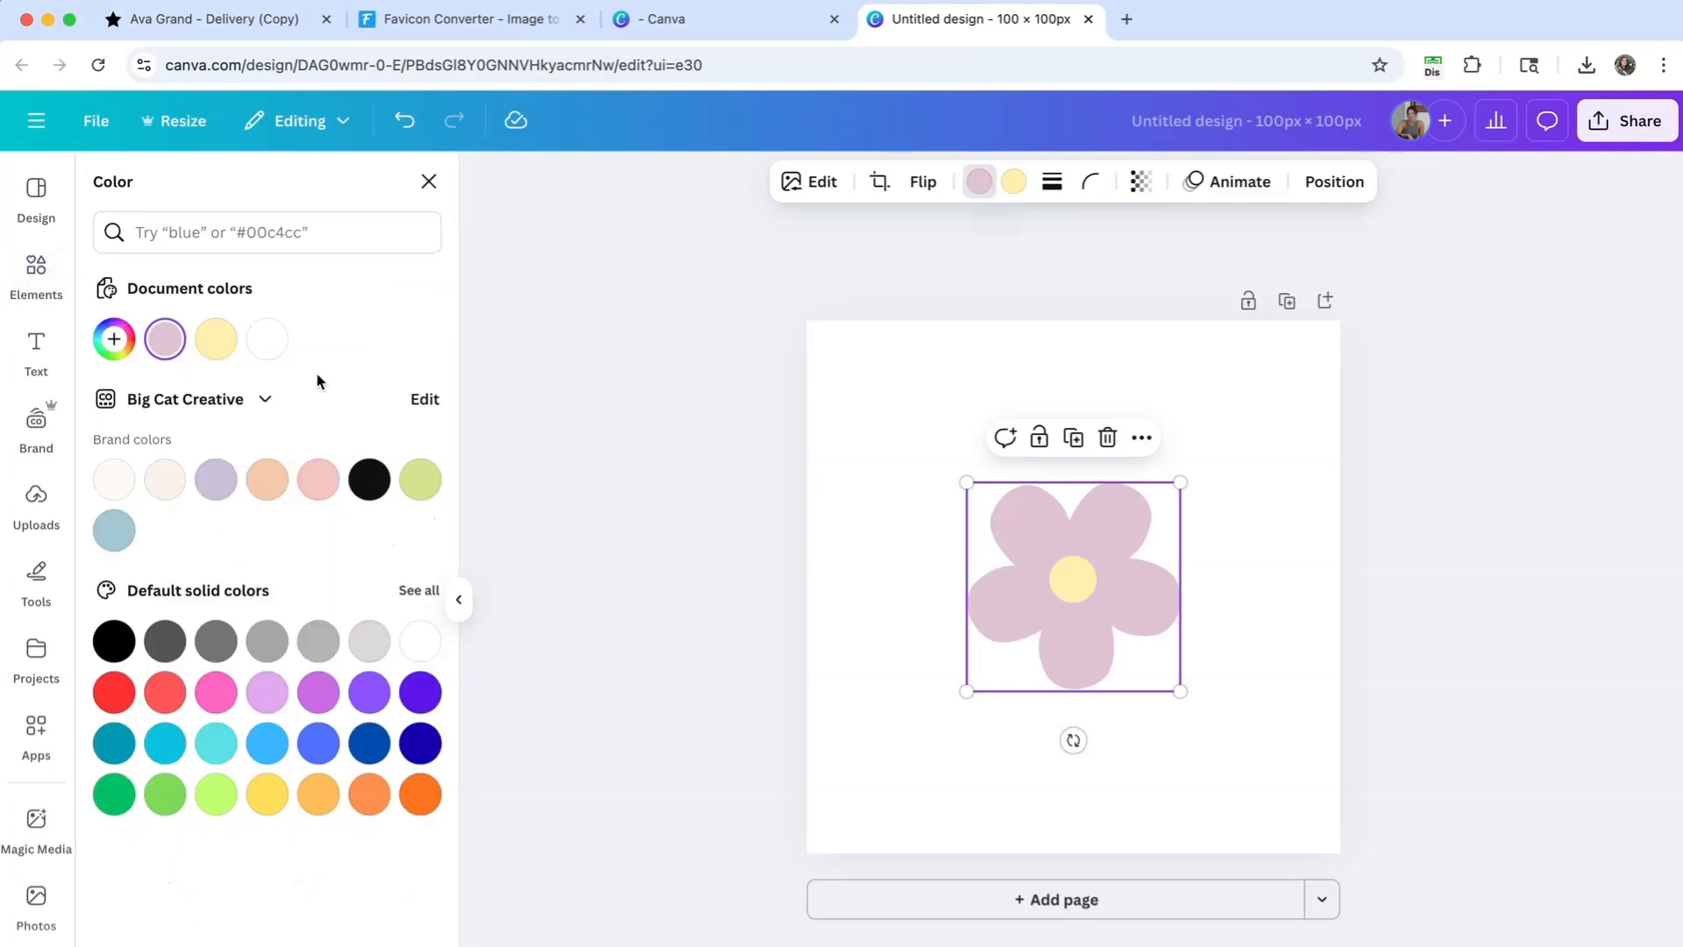
pyautogui.click(164, 342)
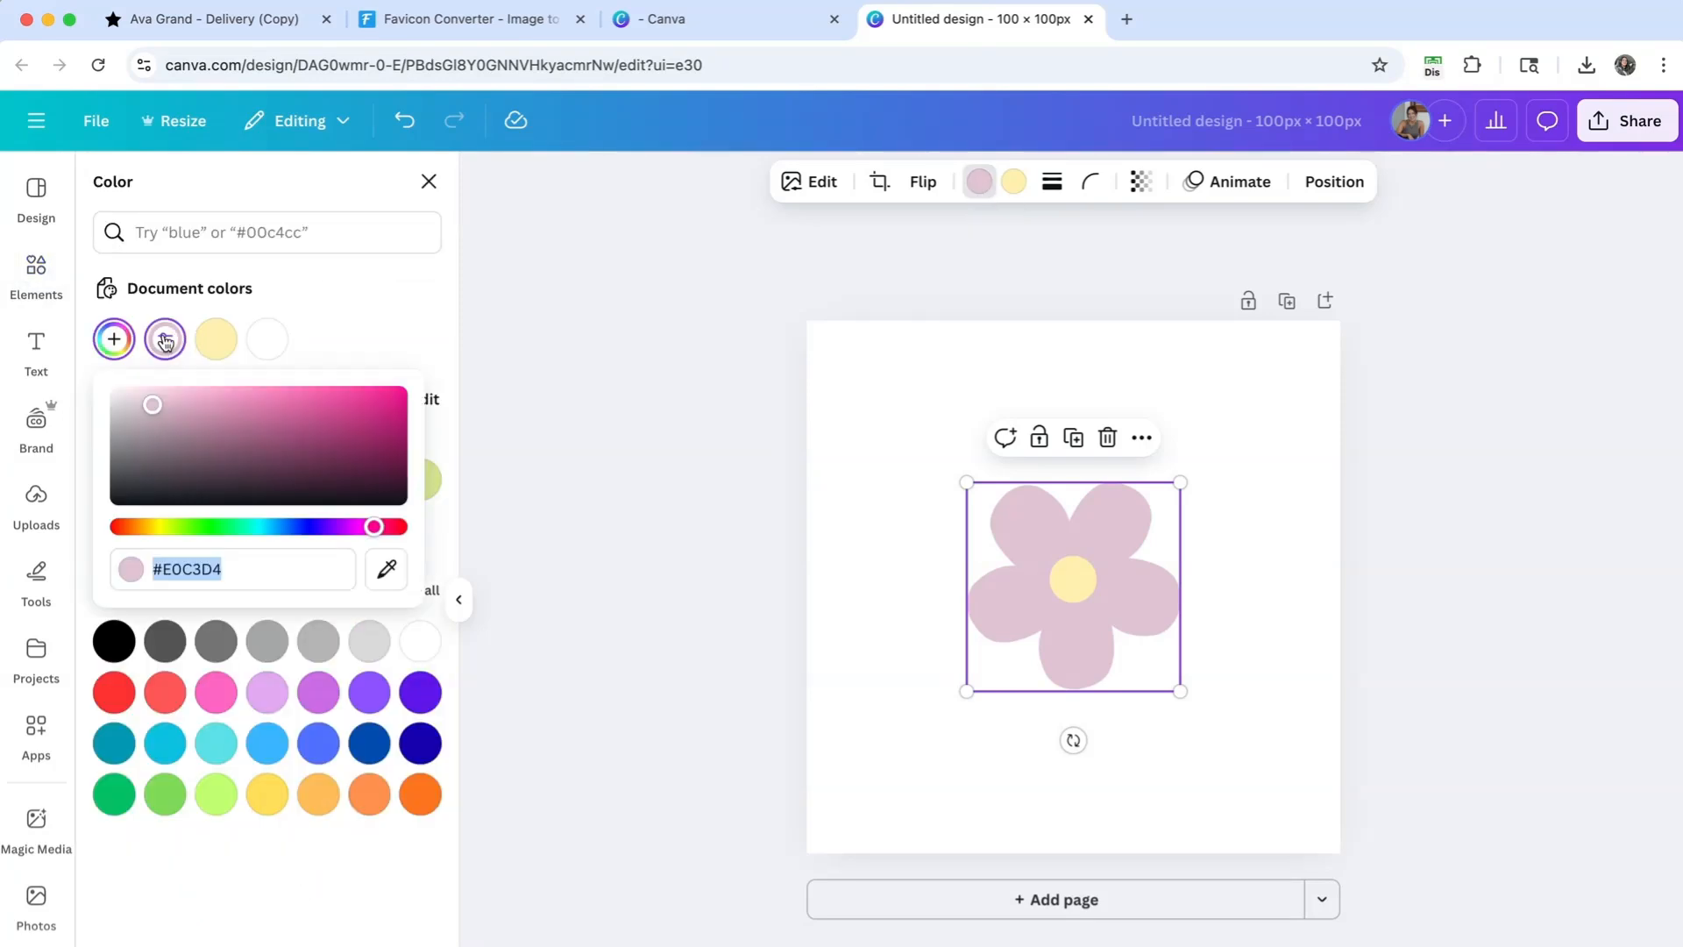
pyautogui.click(421, 359)
pyautogui.click(563, 382)
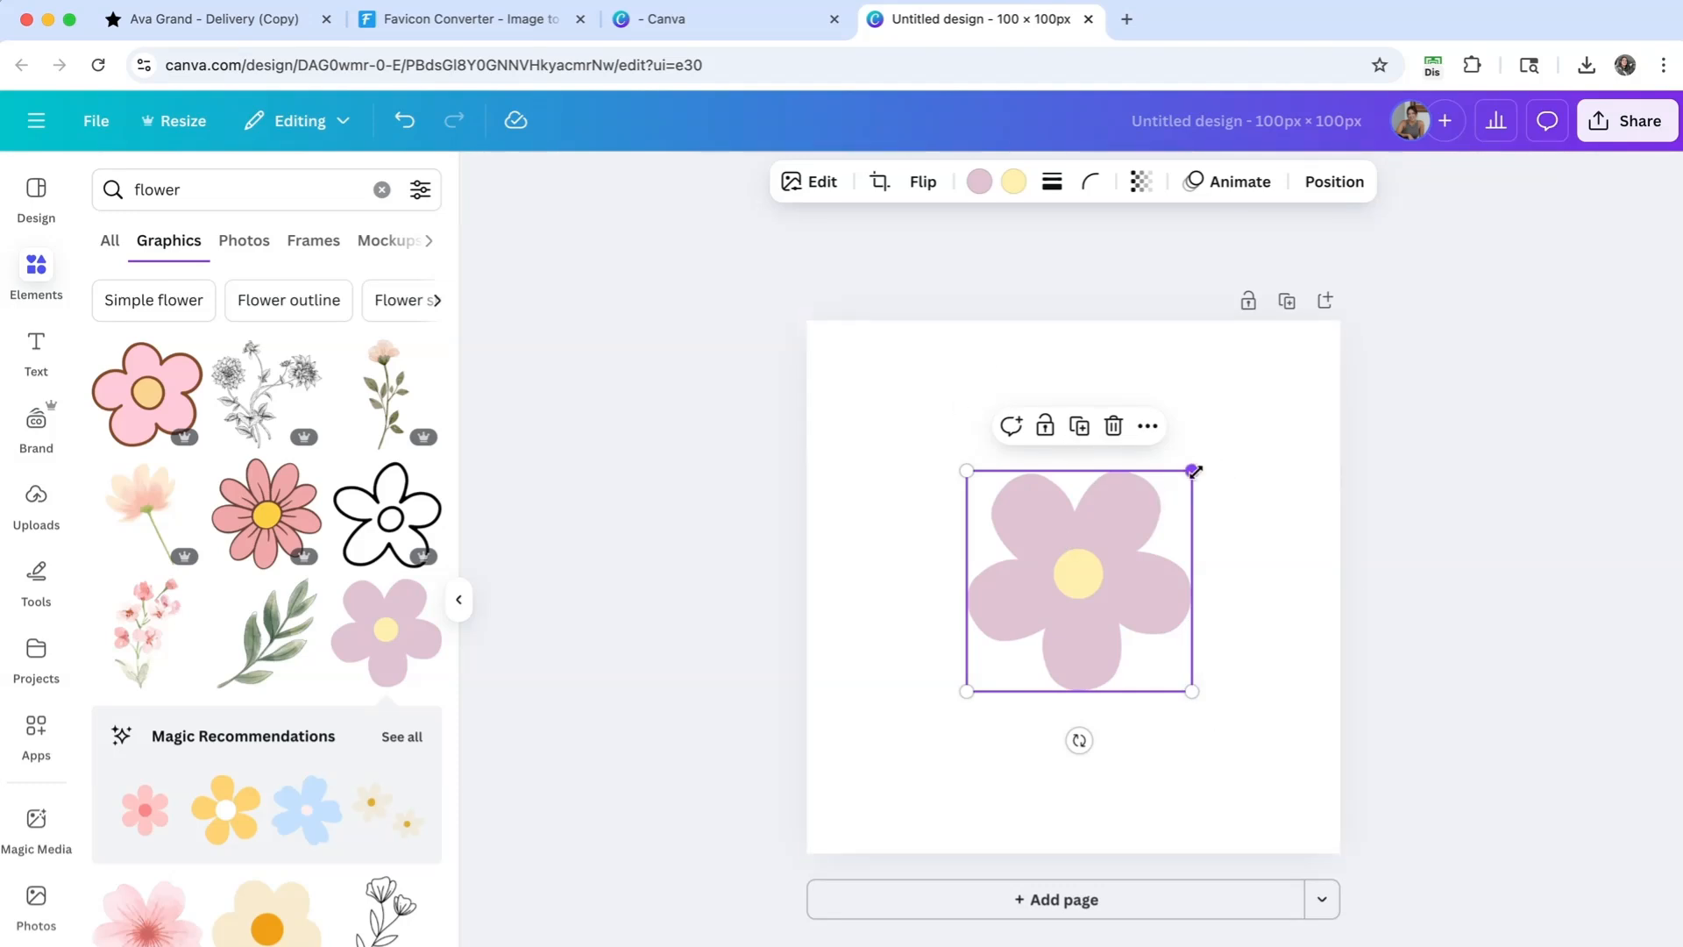
pyautogui.moveTo(1194, 471); pyautogui.dragTo(1310, 354)
pyautogui.moveTo(966, 691); pyautogui.dragTo(828, 854)
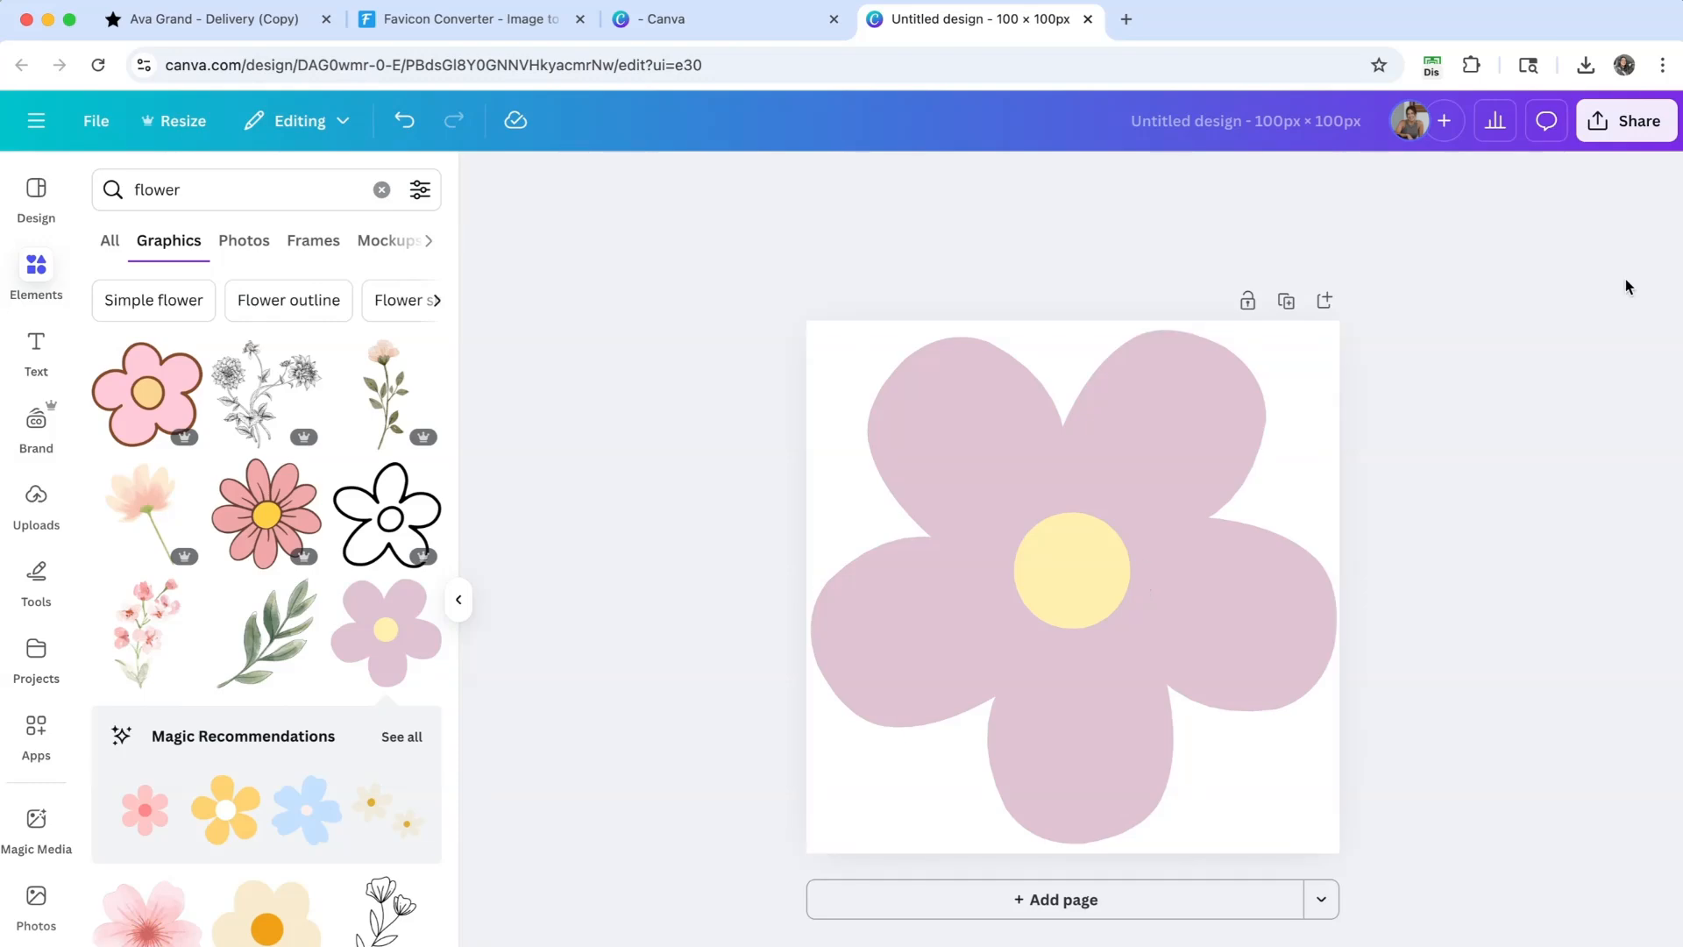
# - Download the flower design as a PNG at size 1 (100 × 100 px) with a transparent background
pyautogui.click(1602, 129)
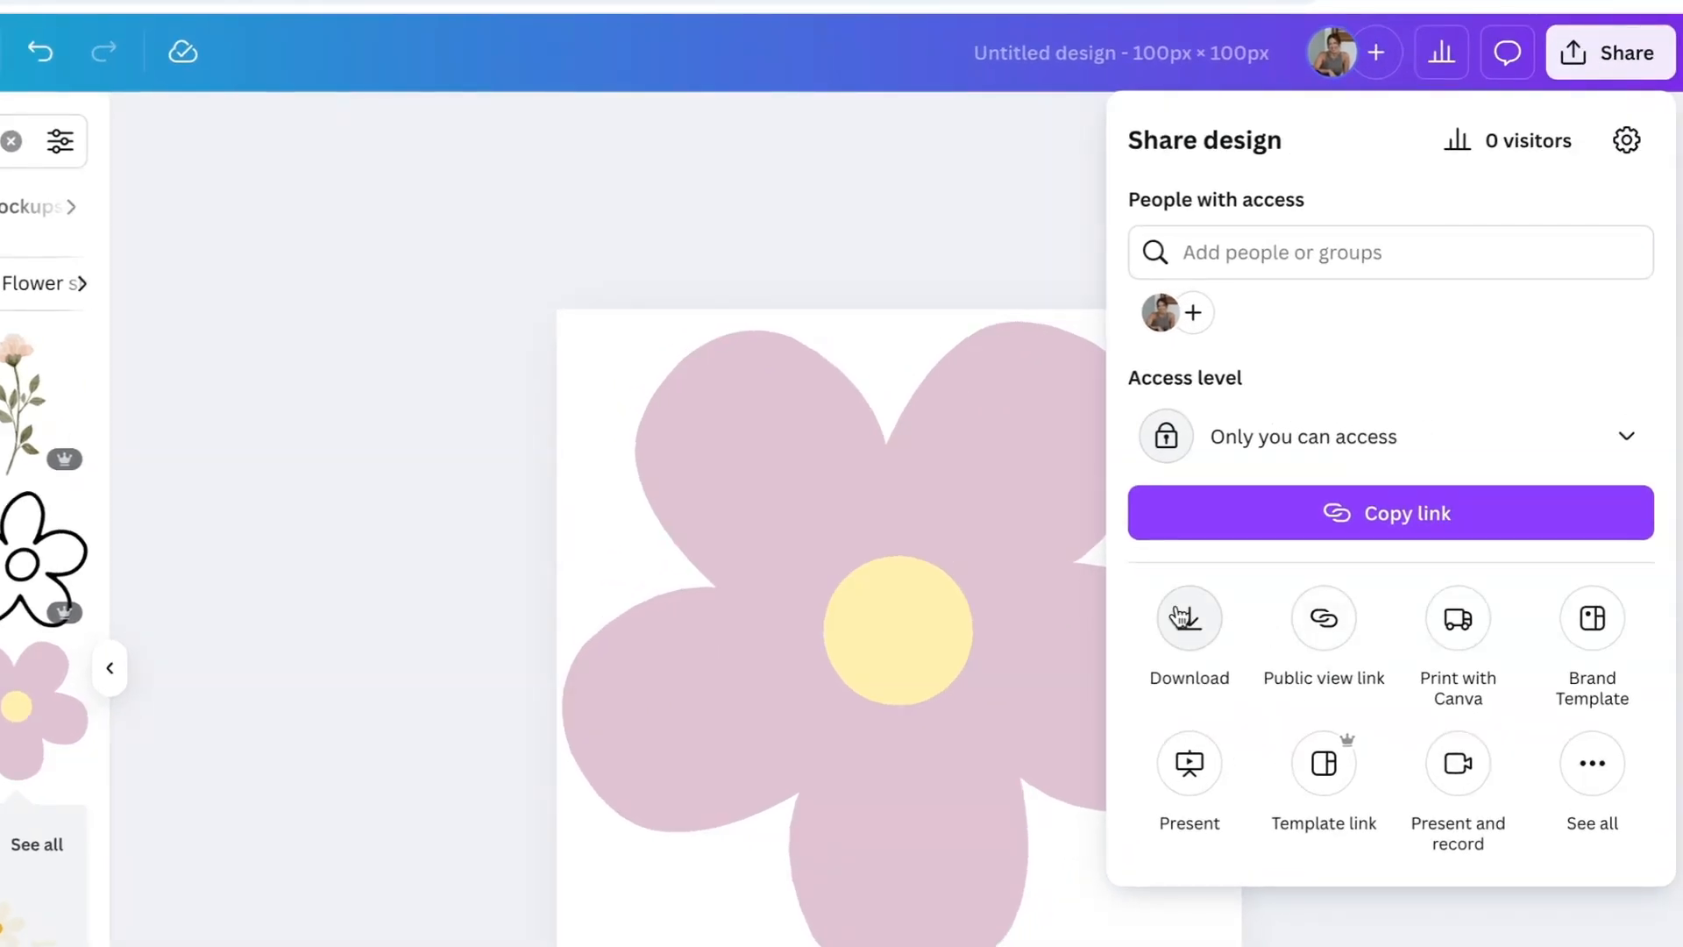
pyautogui.click(1180, 616)
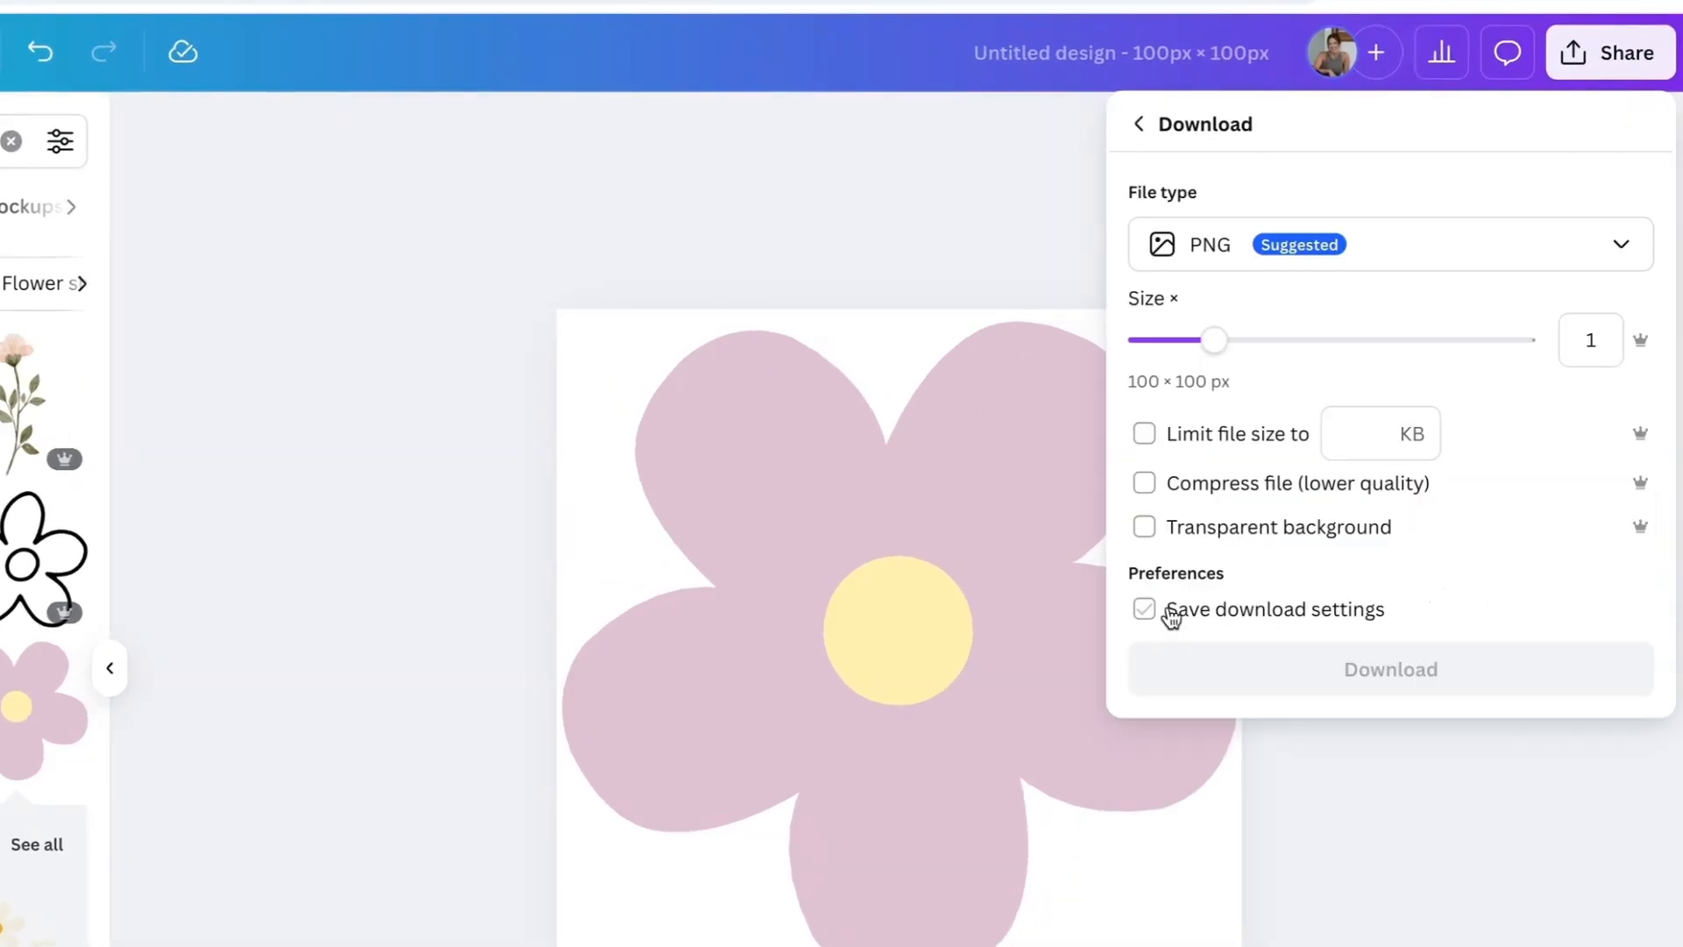
pyautogui.click(1415, 265)
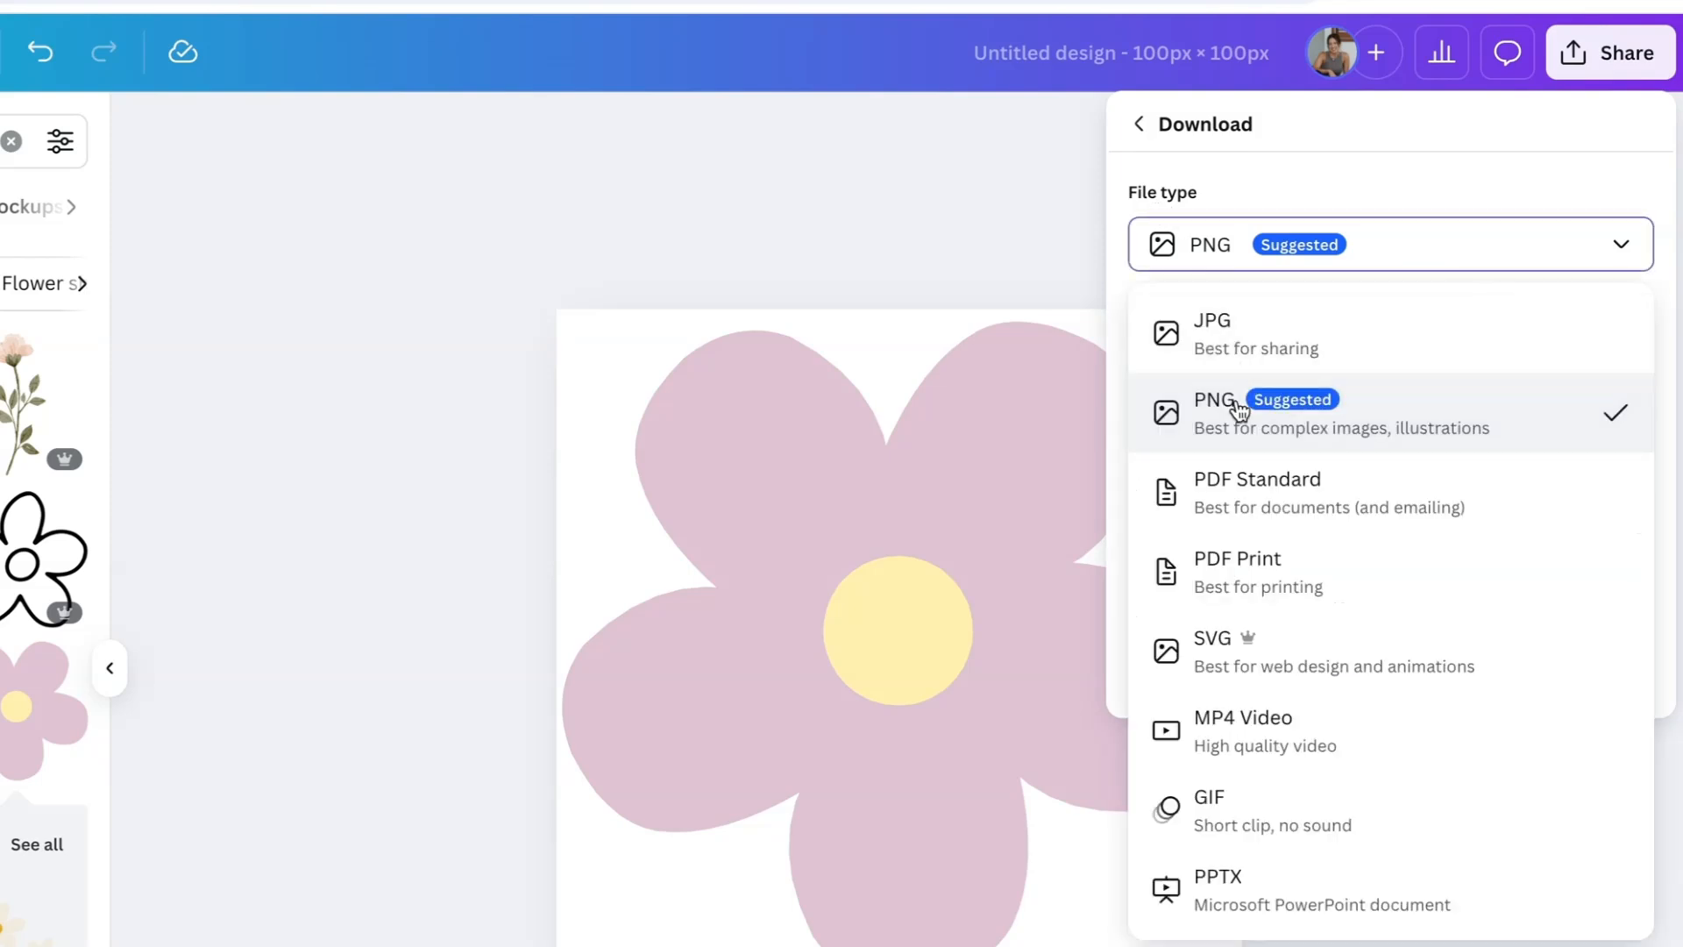
pyautogui.click(1392, 432)
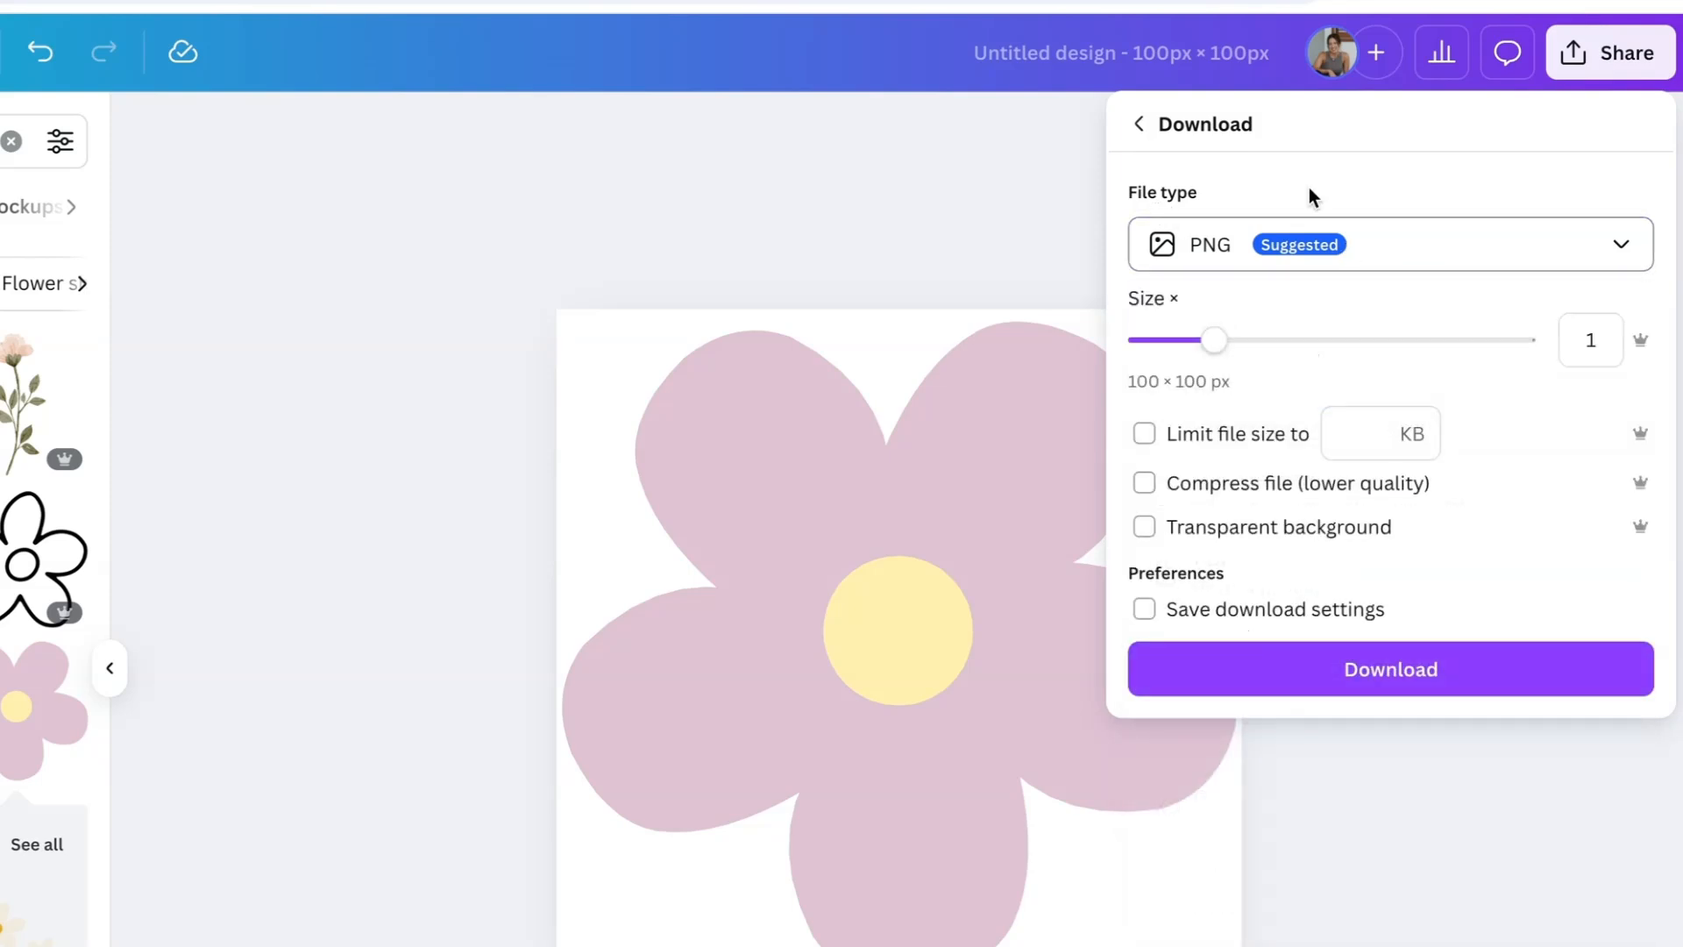
pyautogui.click(1147, 531)
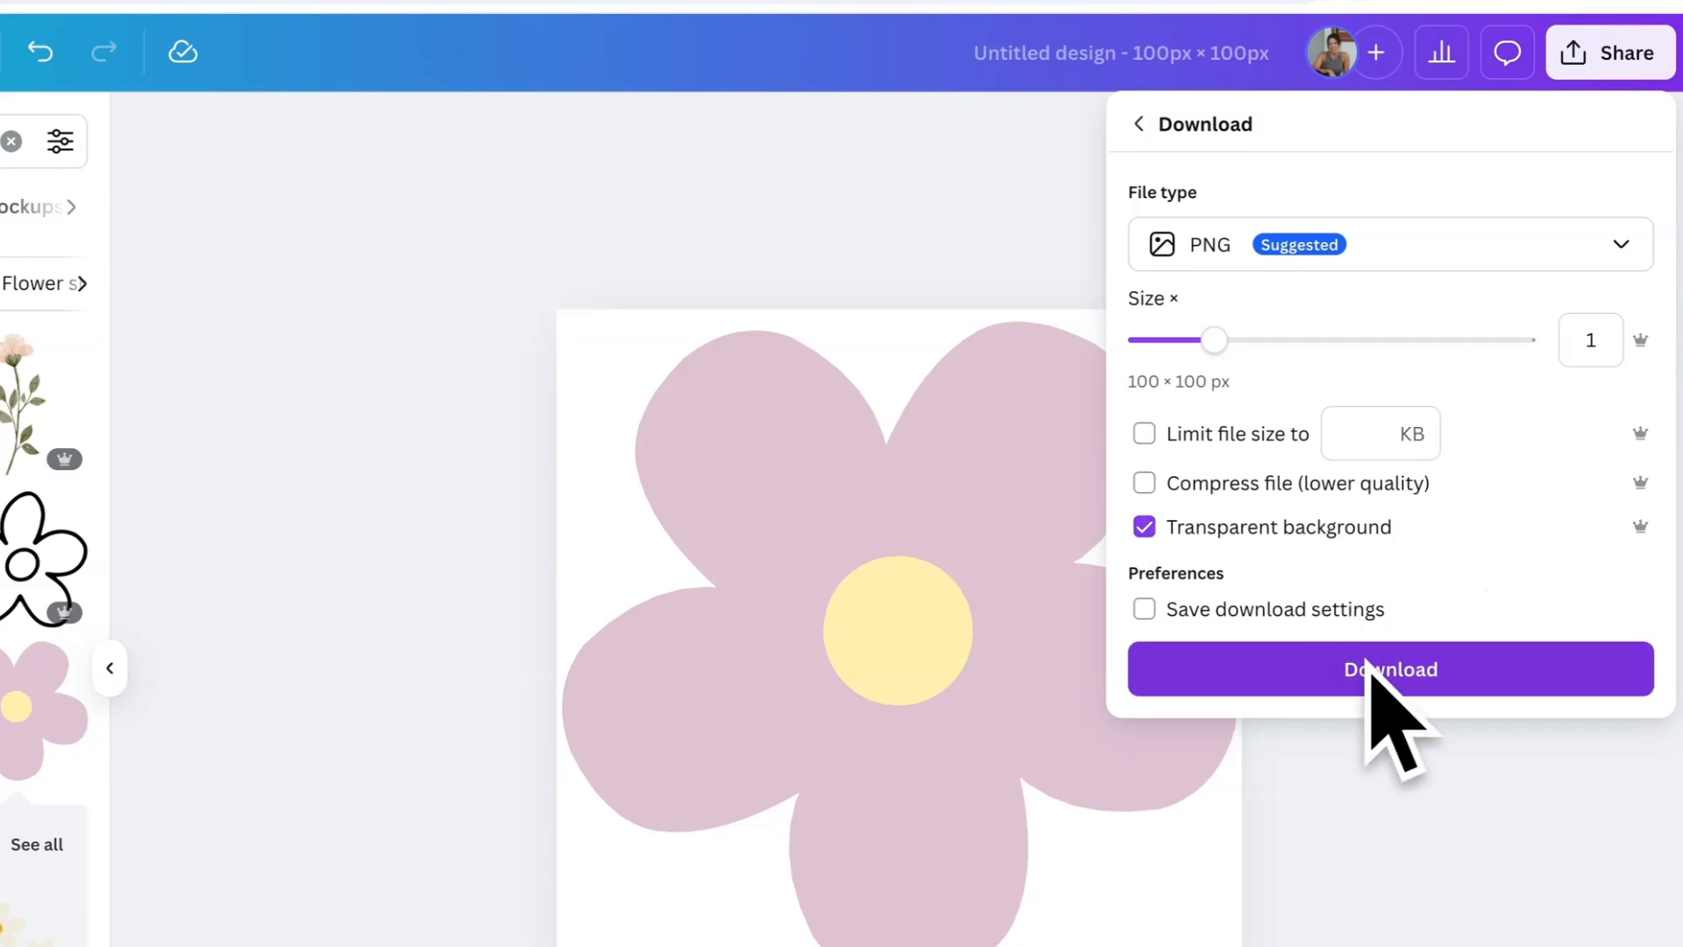
pyautogui.click(1418, 682)
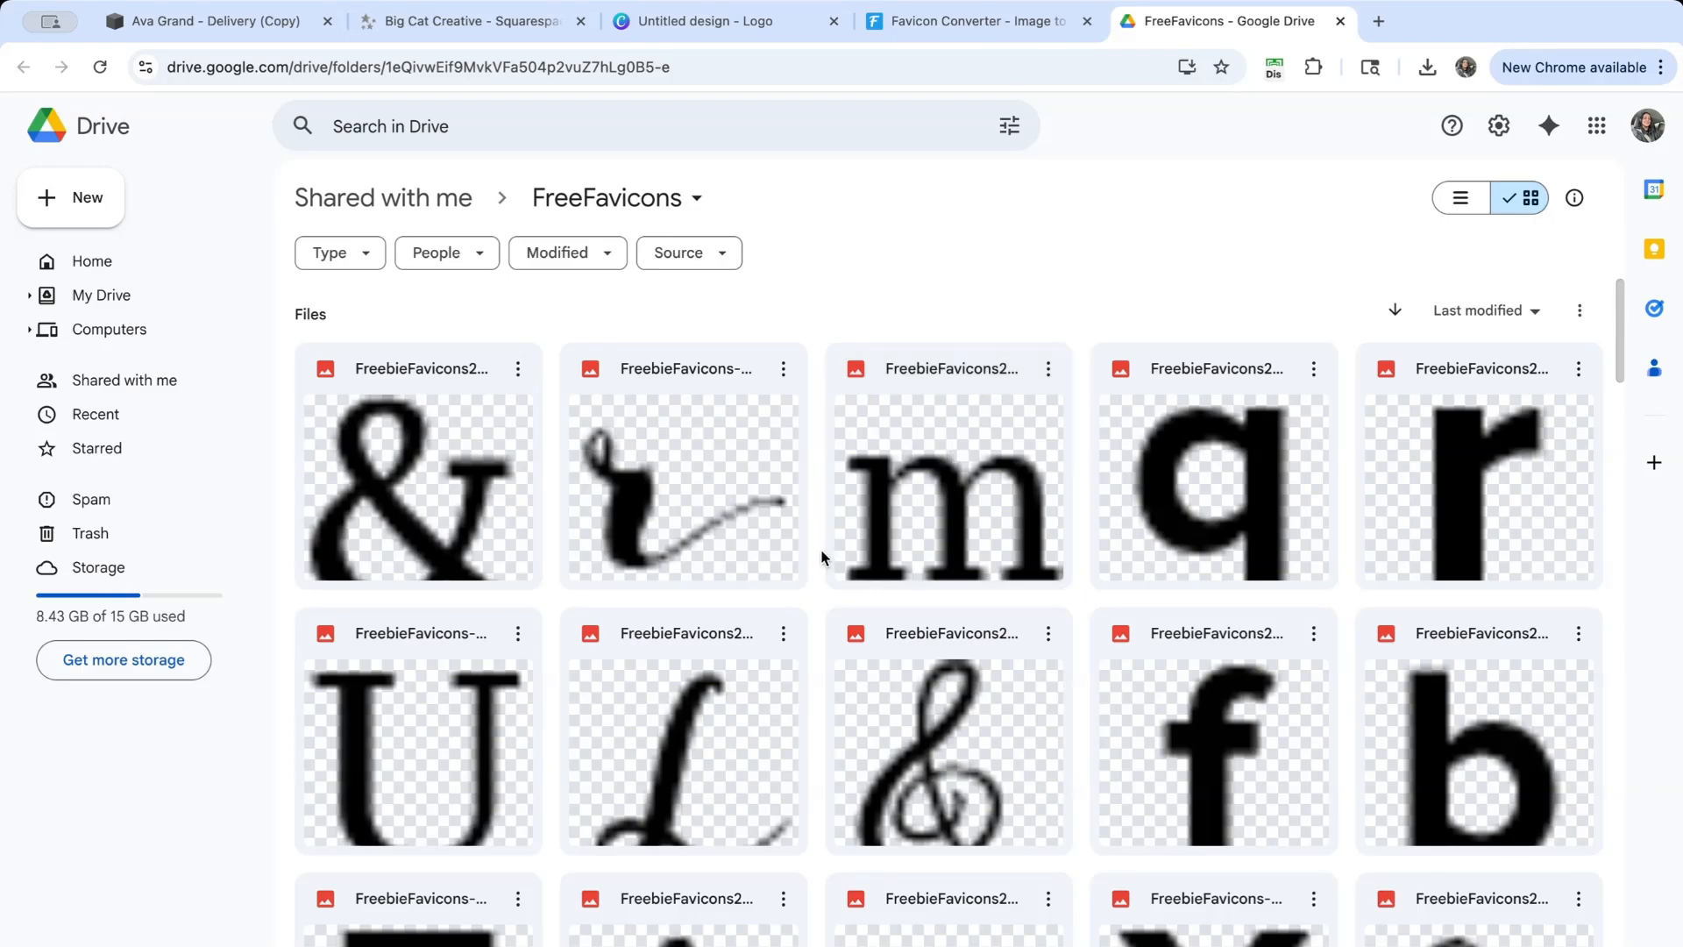
# - Browse the letter, symbol and shape icons in the shared FreeFavicons folder
pyautogui.scroll(-17, 831, 568)
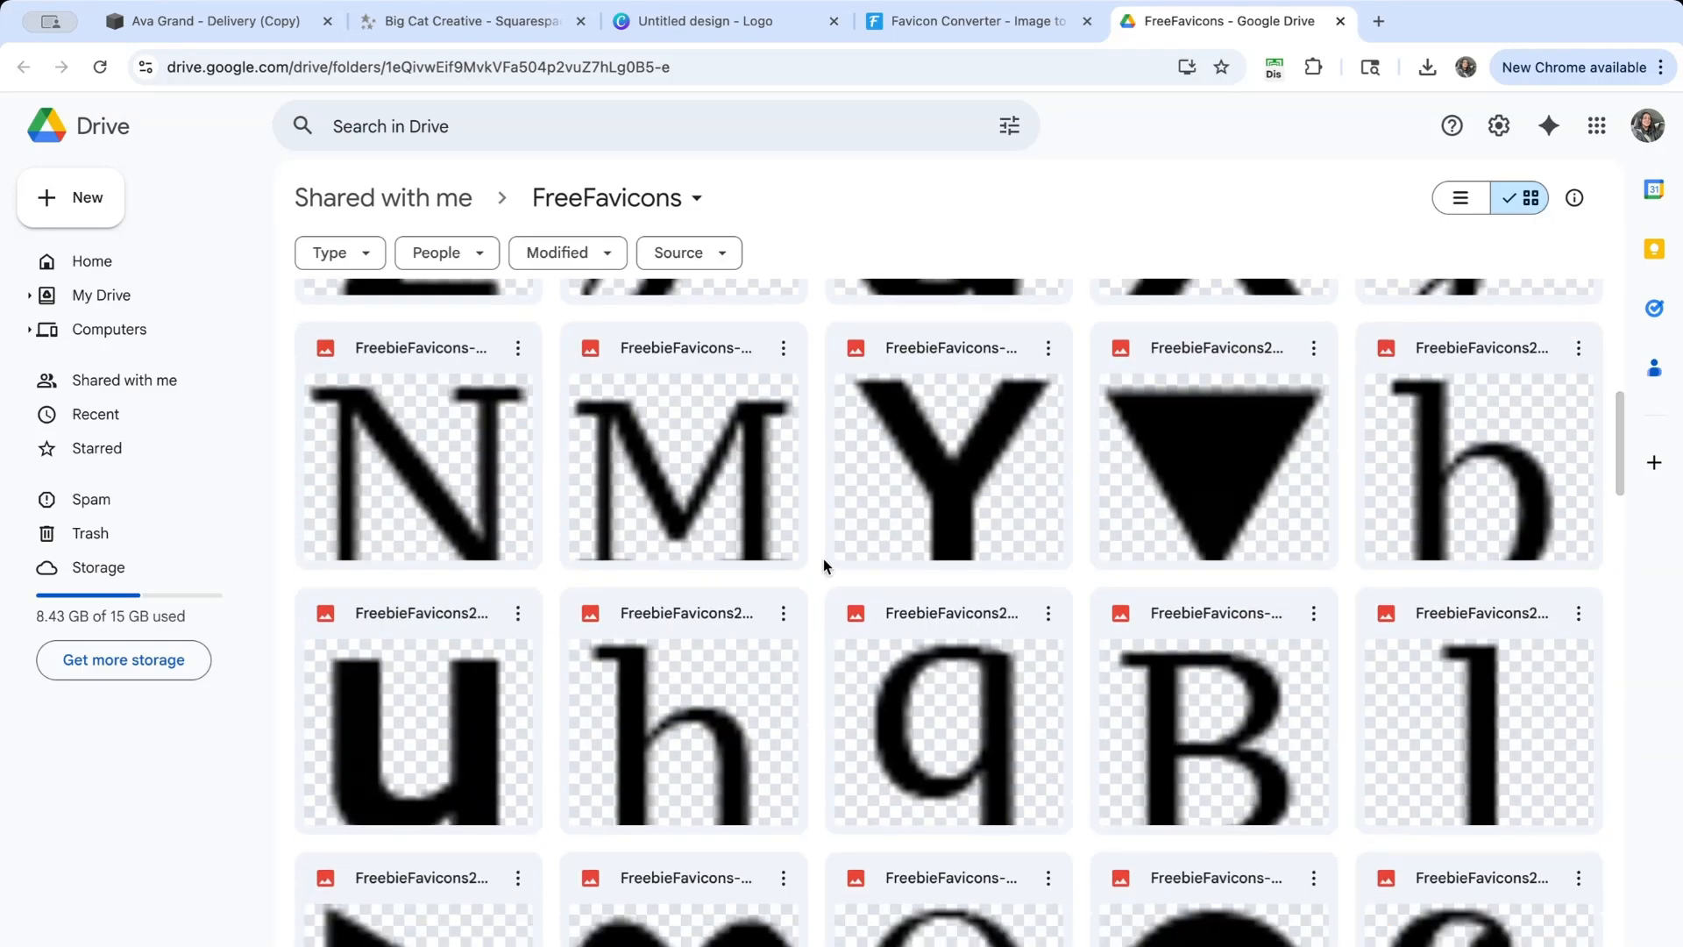
pyautogui.scroll(-15, 824, 565)
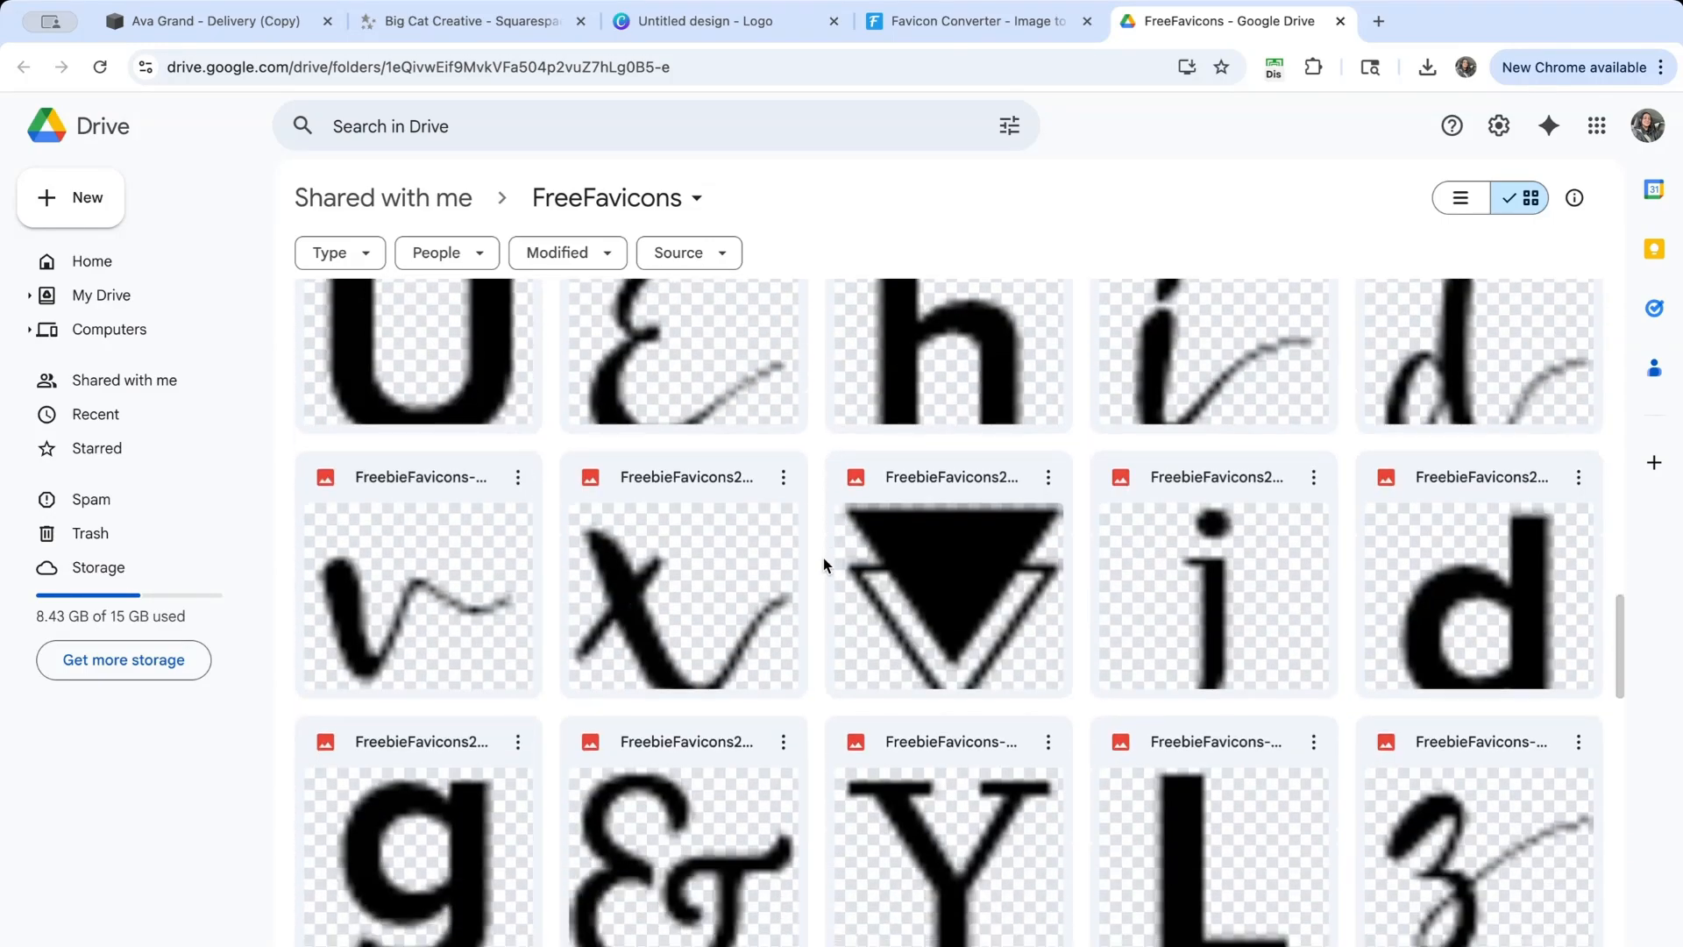
pyautogui.scroll(-15, 824, 565)
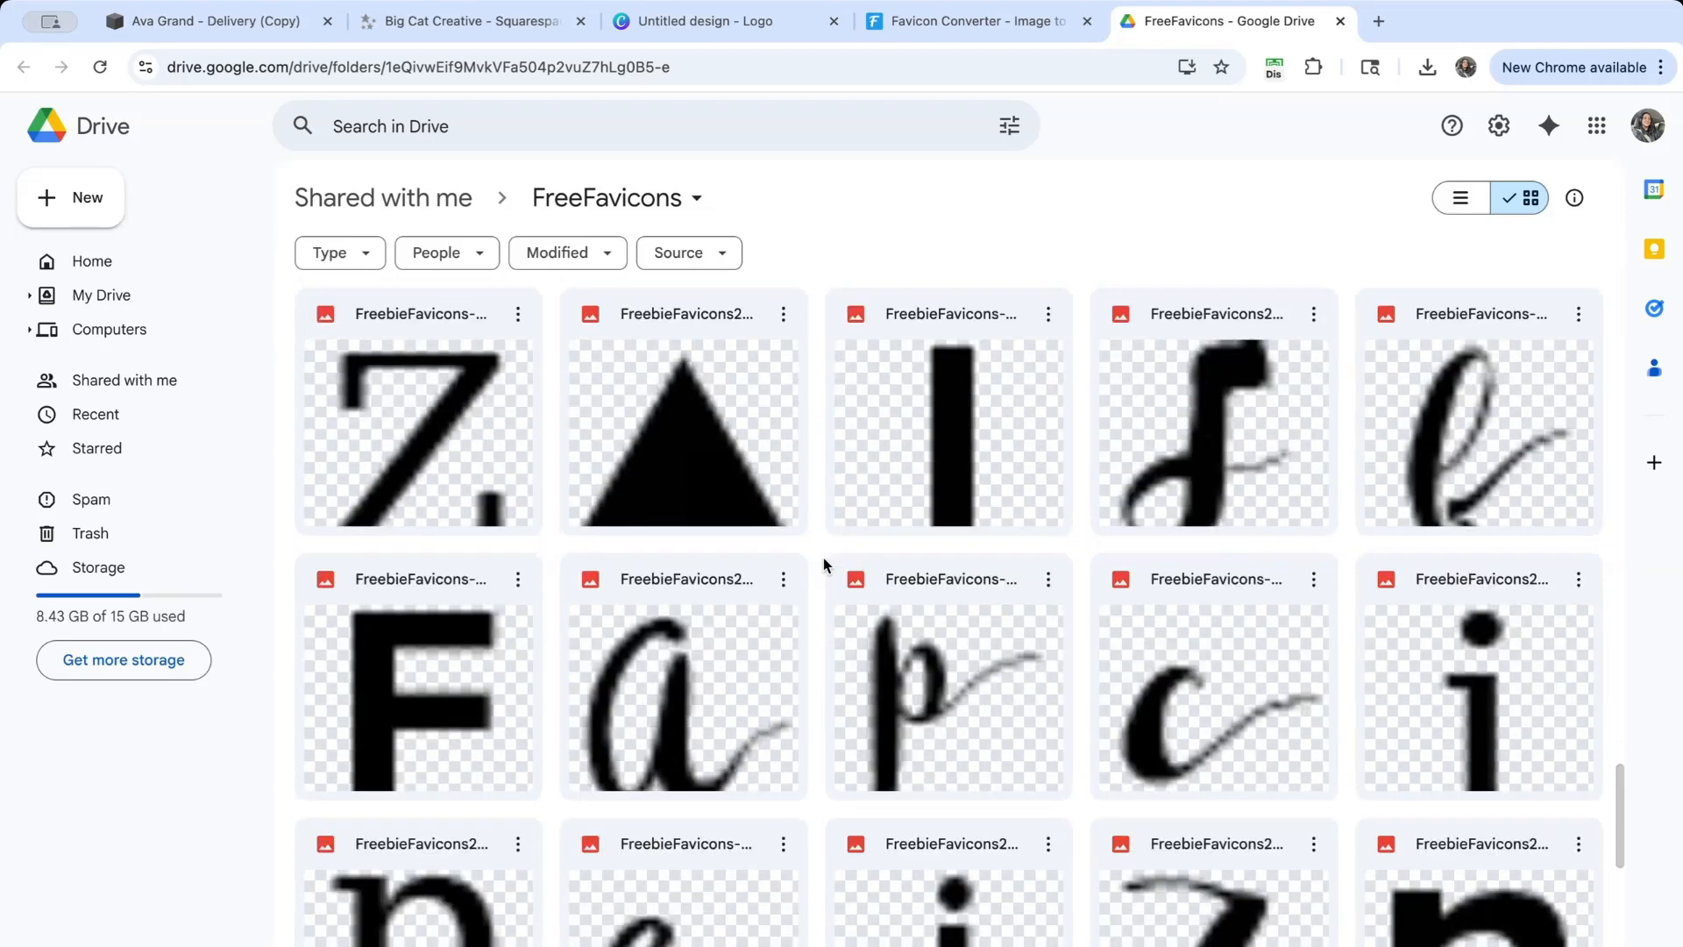
pyautogui.scroll(3, 824, 565)
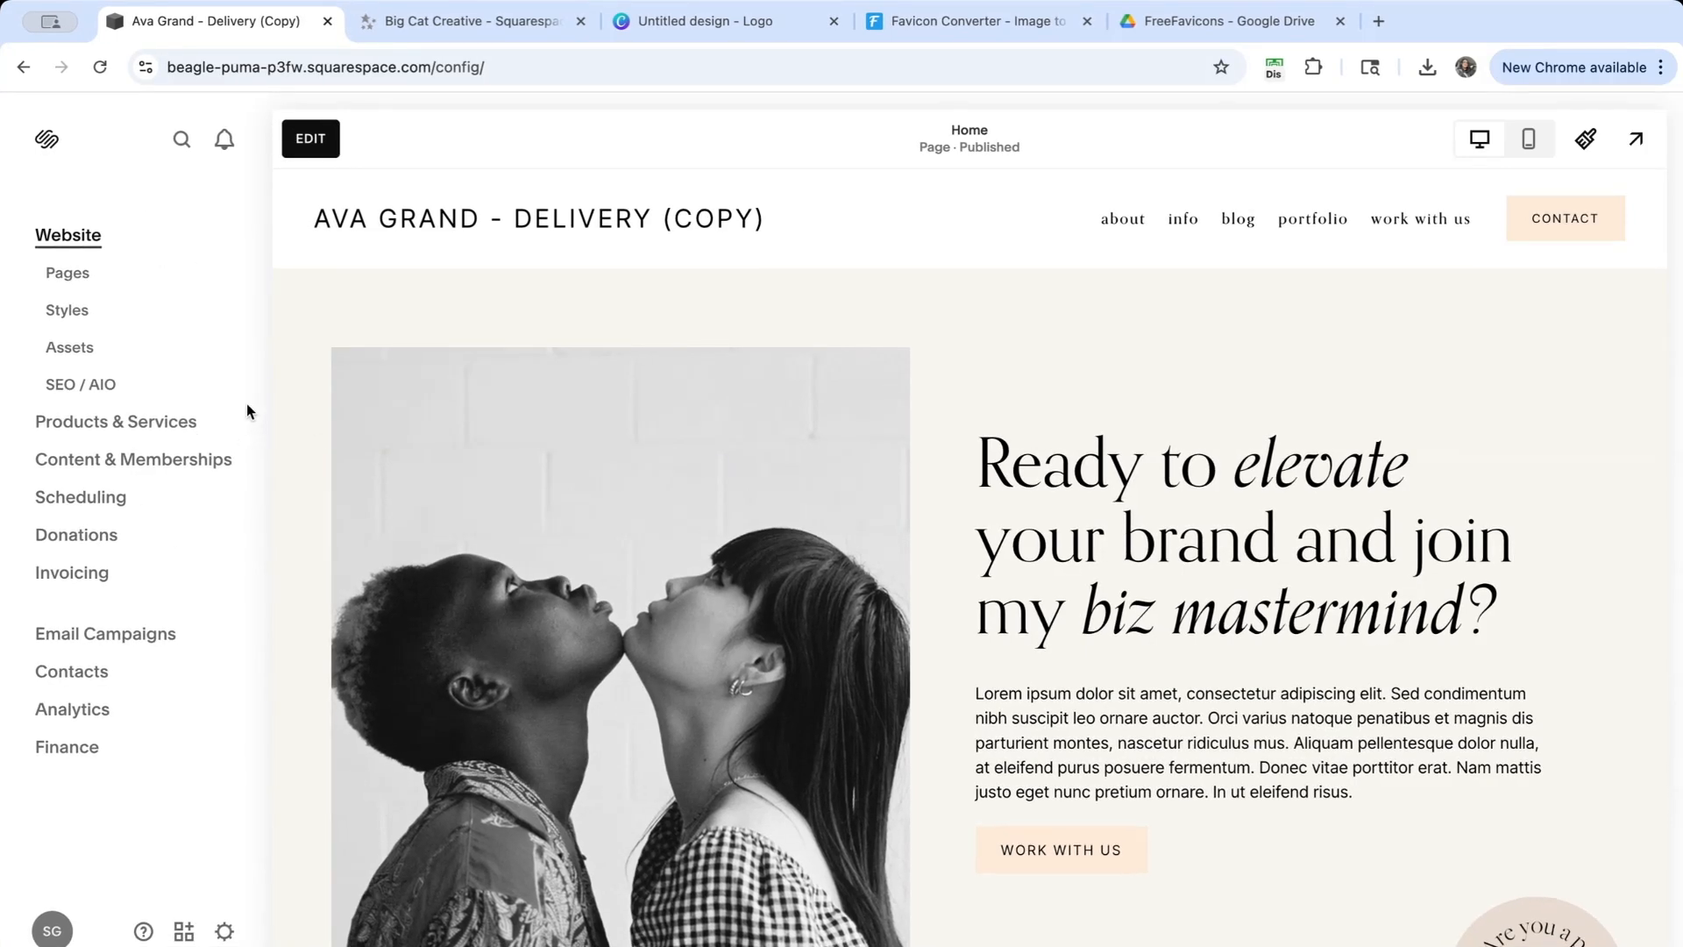
# - Switch to the Squarespace site, search for "favicon" and open the site's Favicon settings
pyautogui.press('super+k')
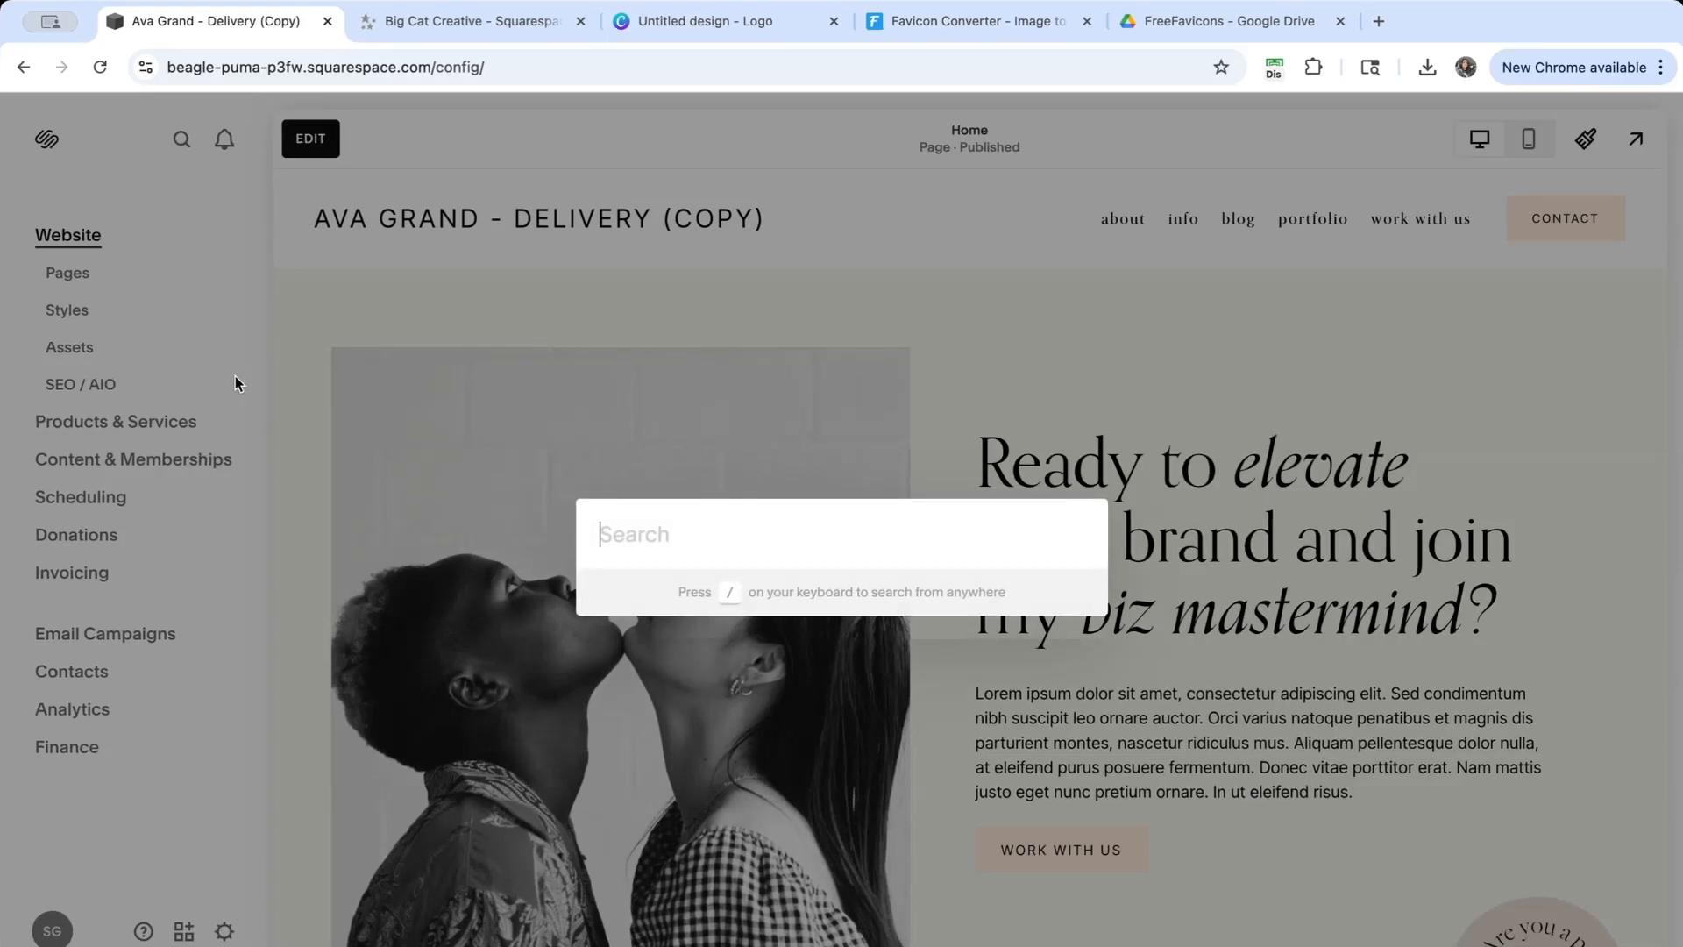
pyautogui.write('favicon')
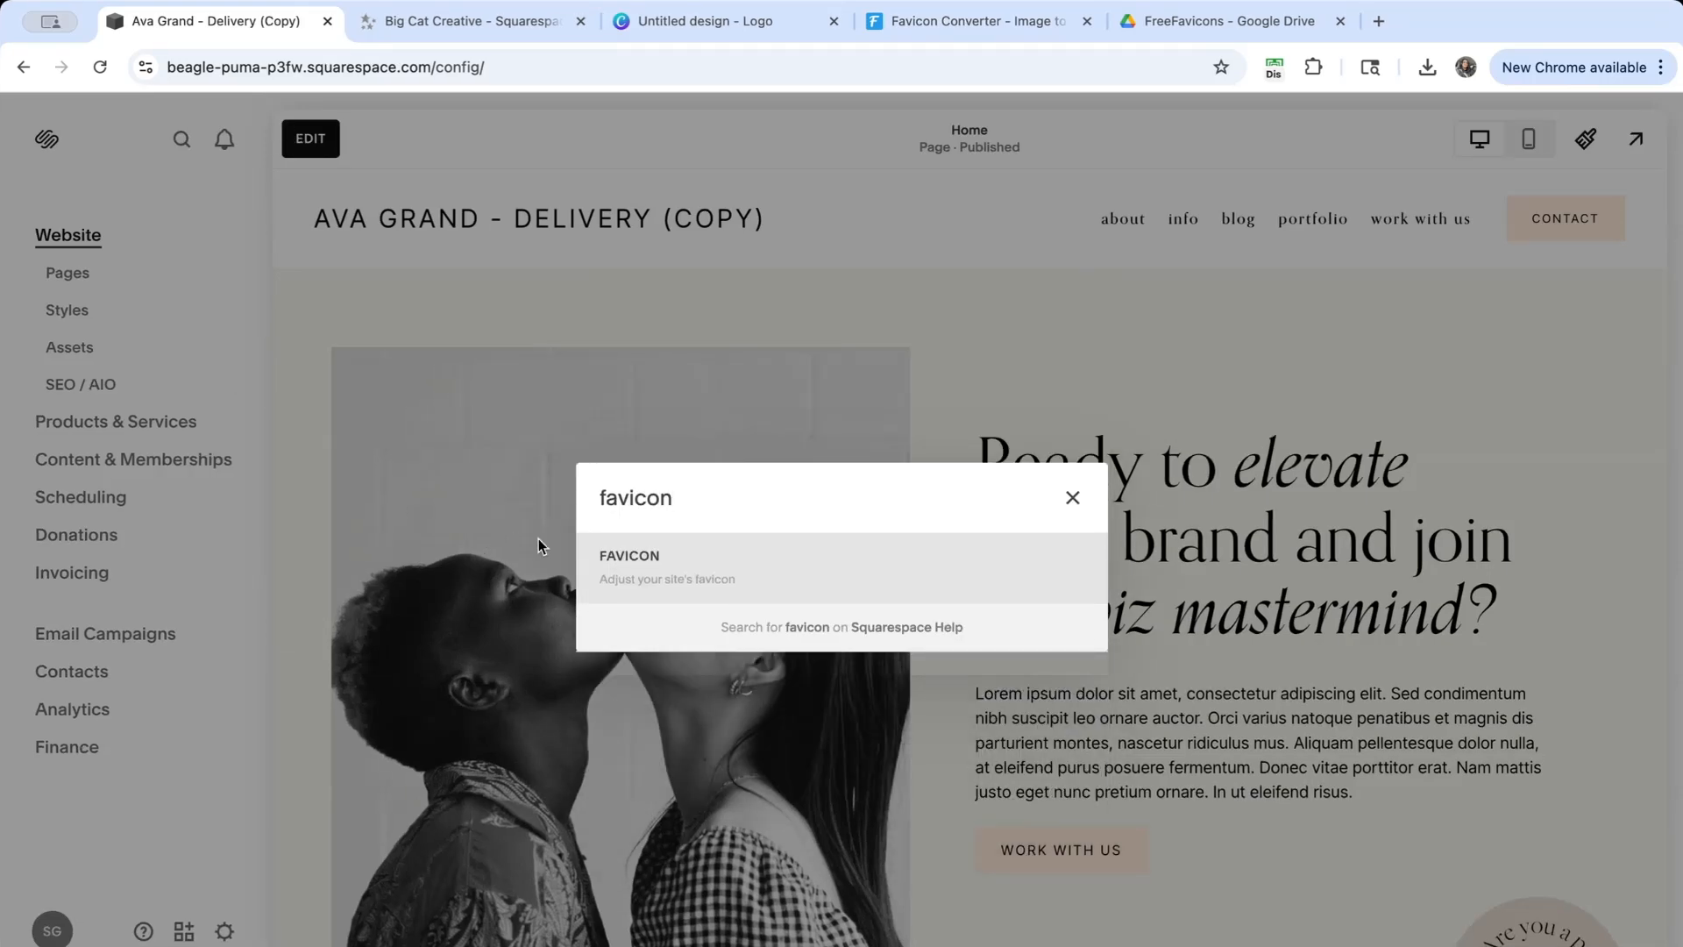
pyautogui.click(691, 577)
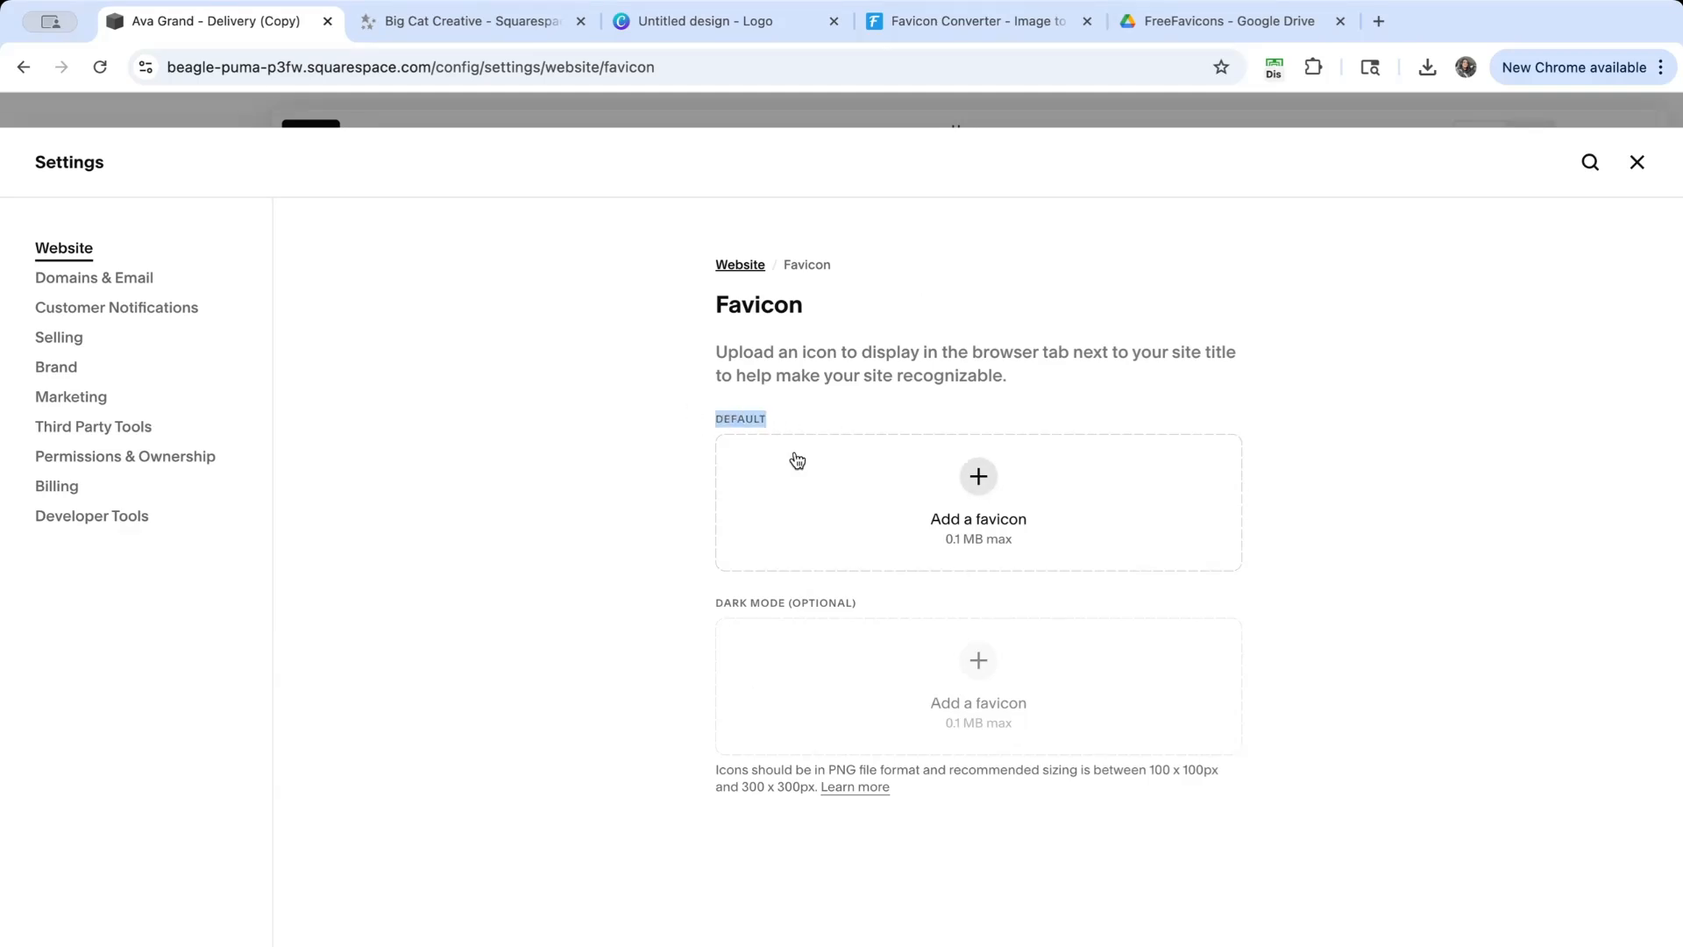
pyautogui.click(796, 411)
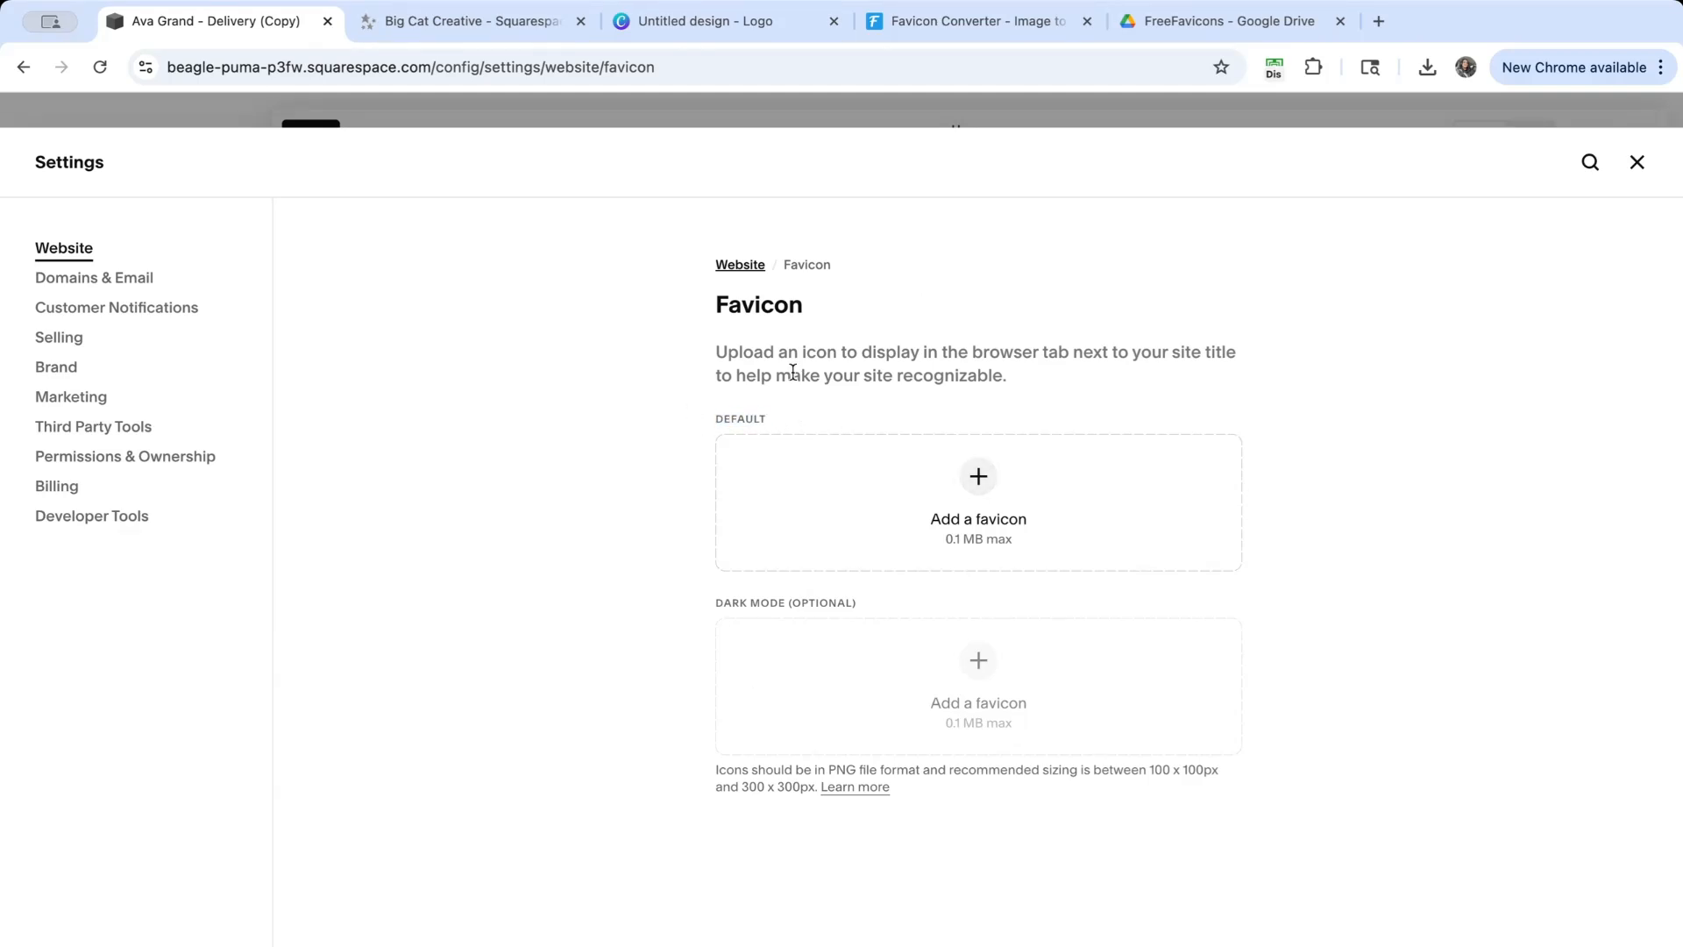
# - Add the star icon FreebieFavicons-03.png as the site's default favicon and save the settings
pyautogui.click(969, 479)
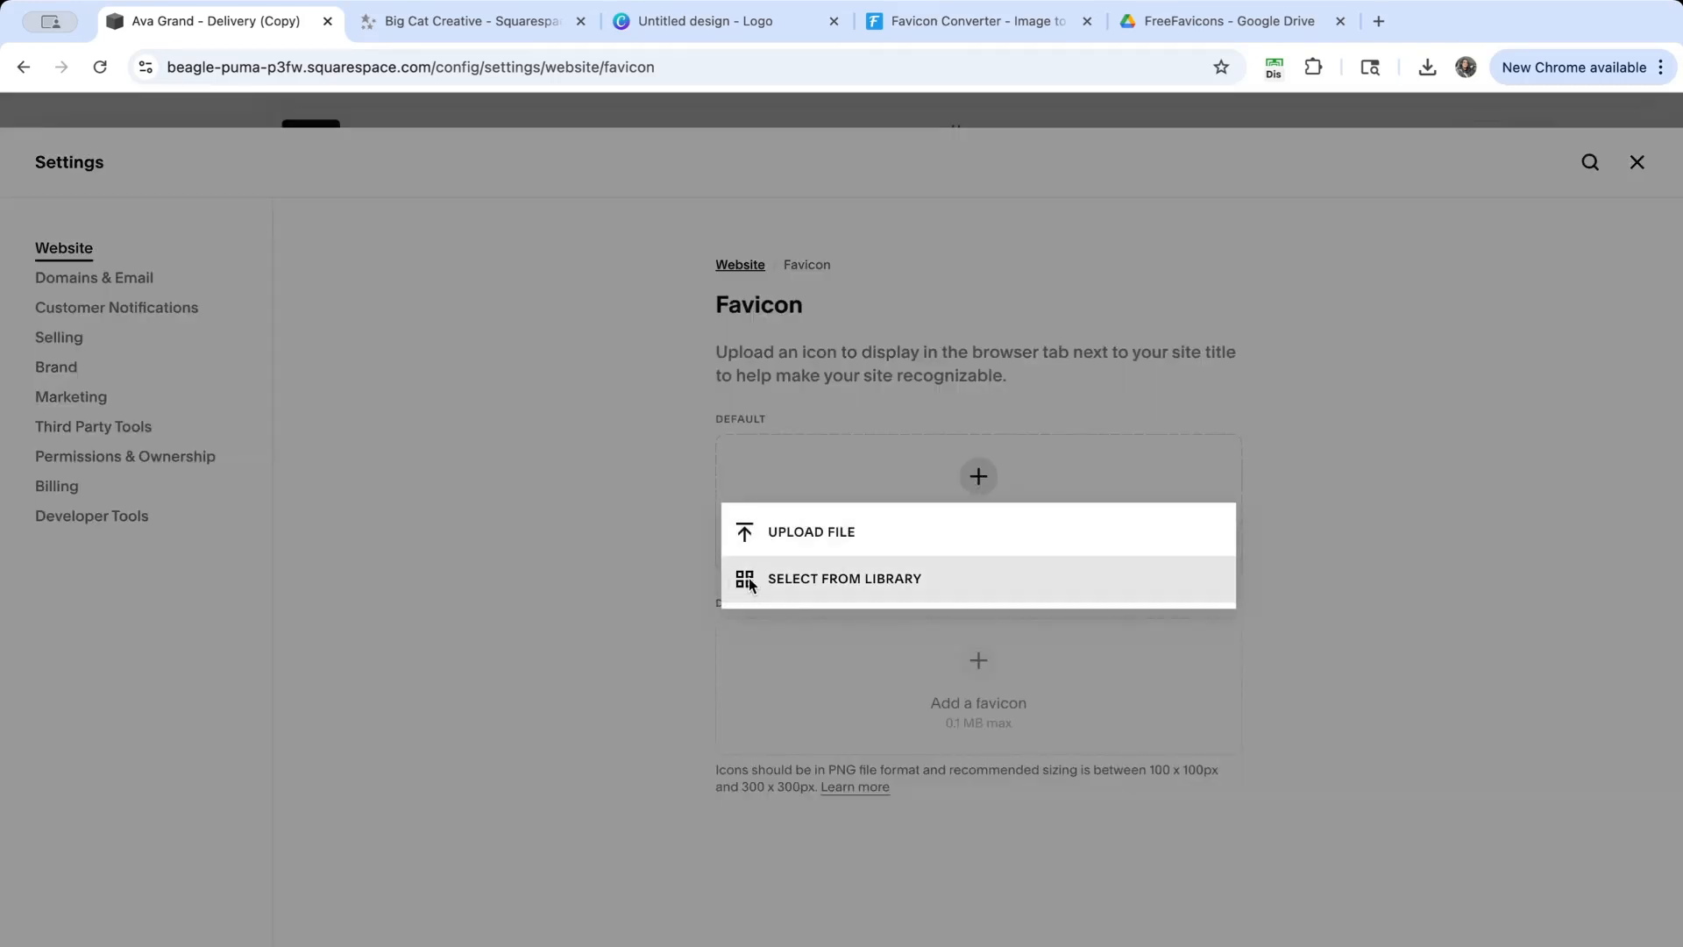
pyautogui.click(1328, 527)
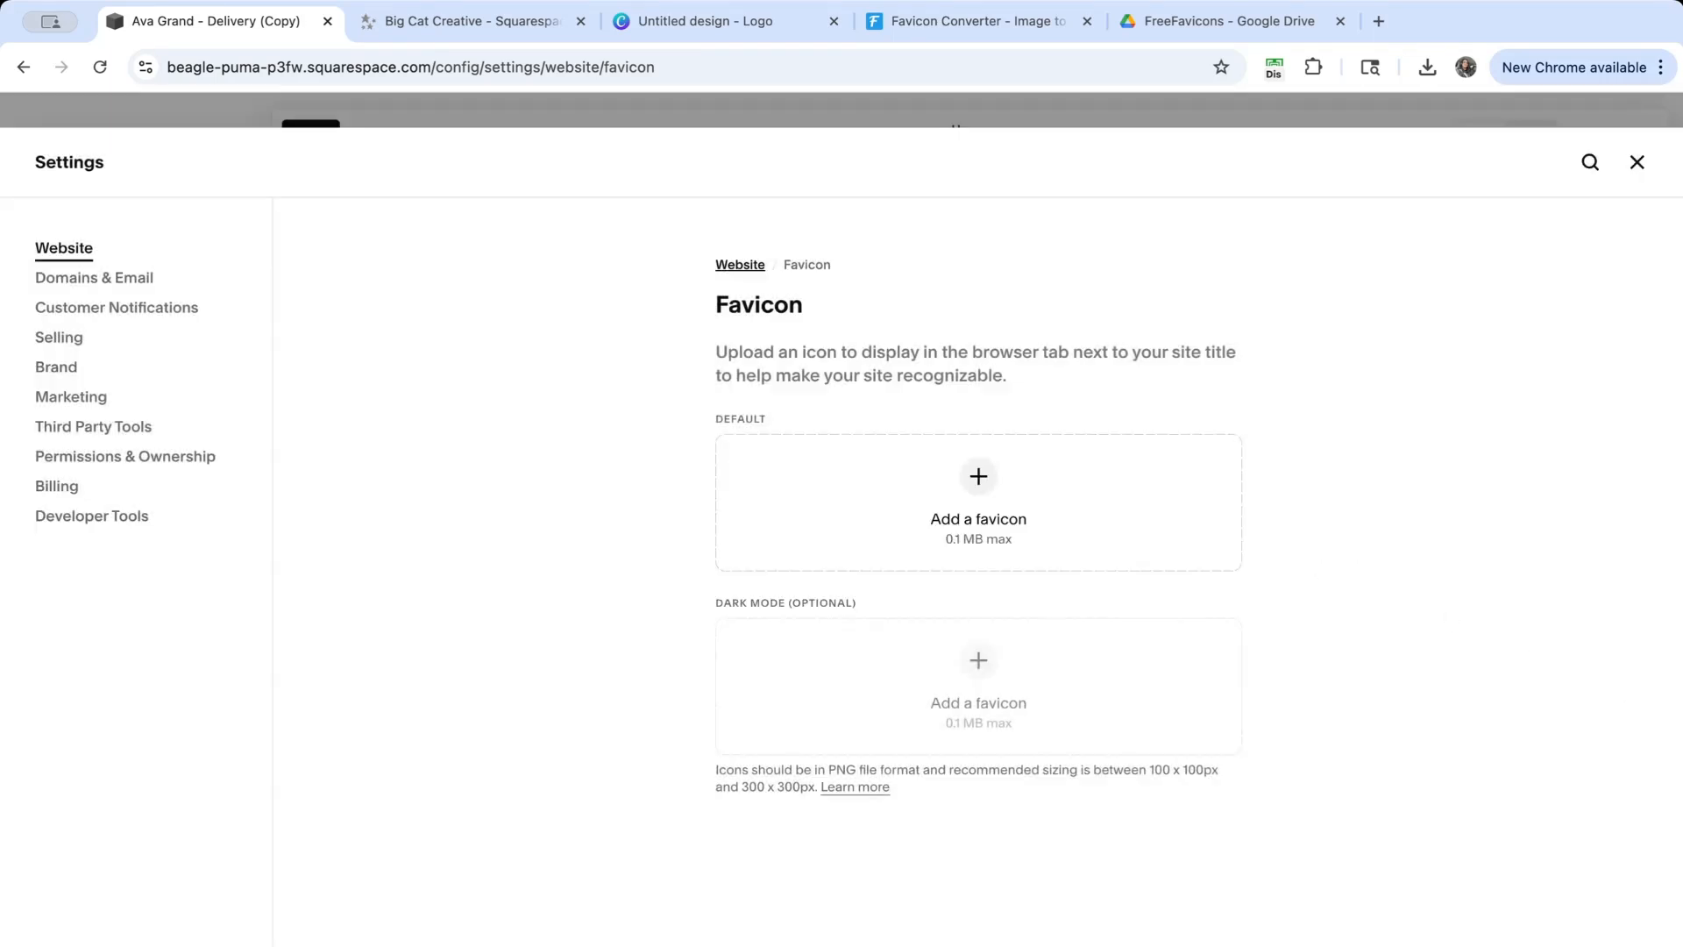
pyautogui.moveTo(1364, 575); pyautogui.dragTo(959, 503)
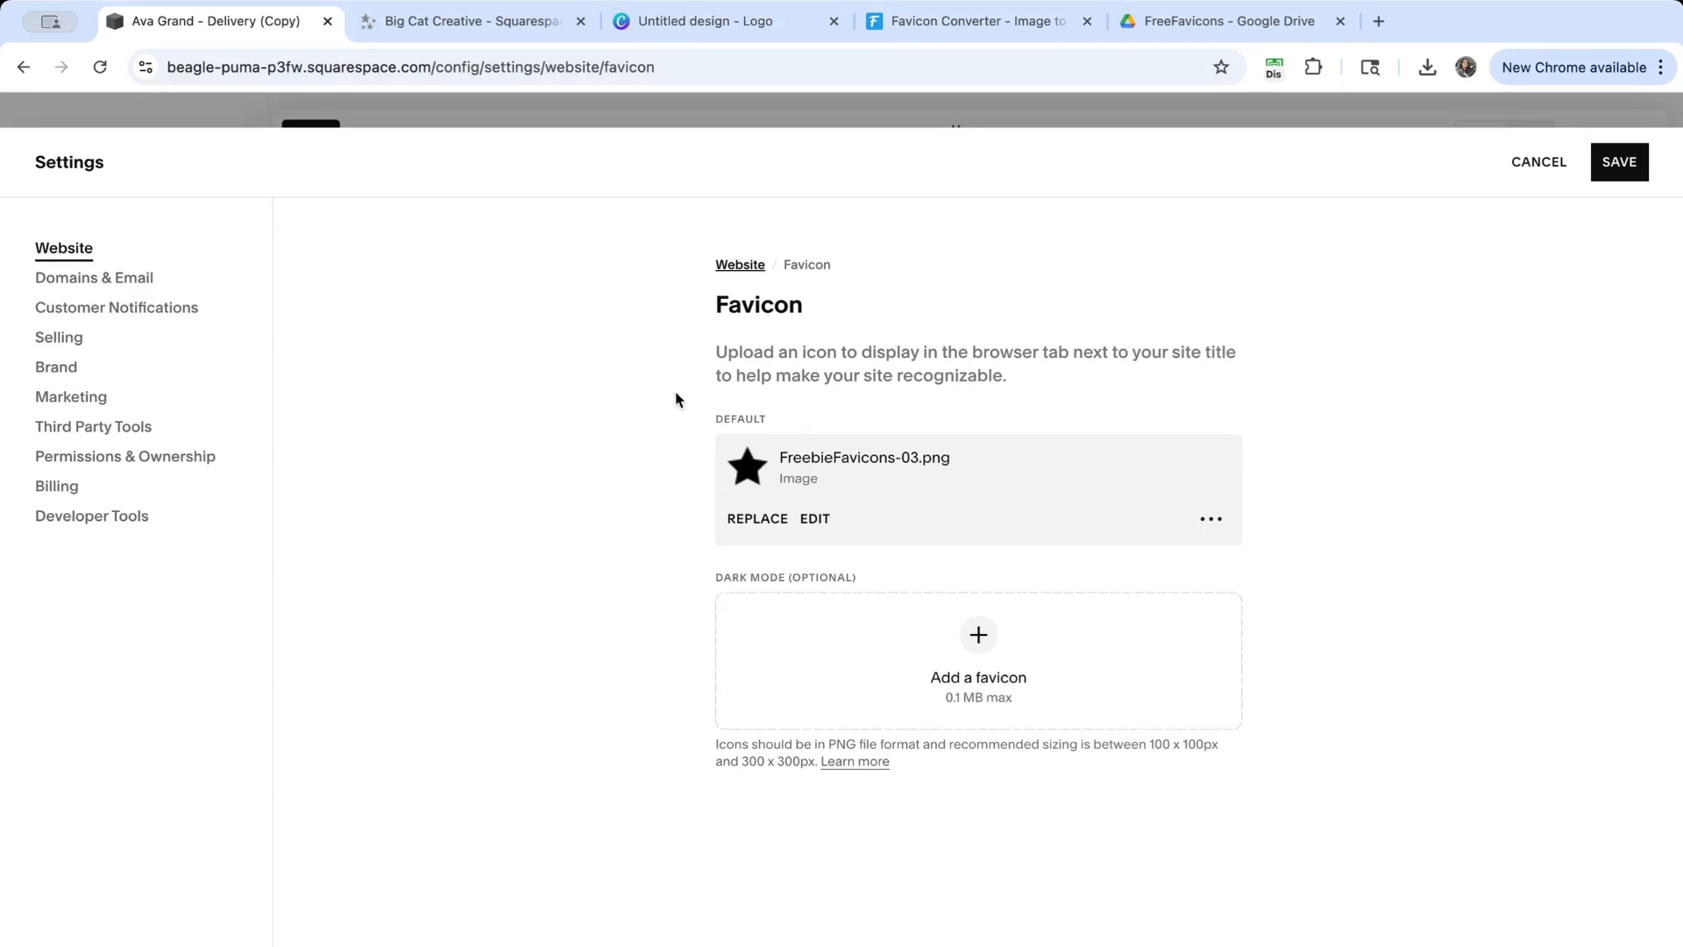
pyautogui.click(1619, 164)
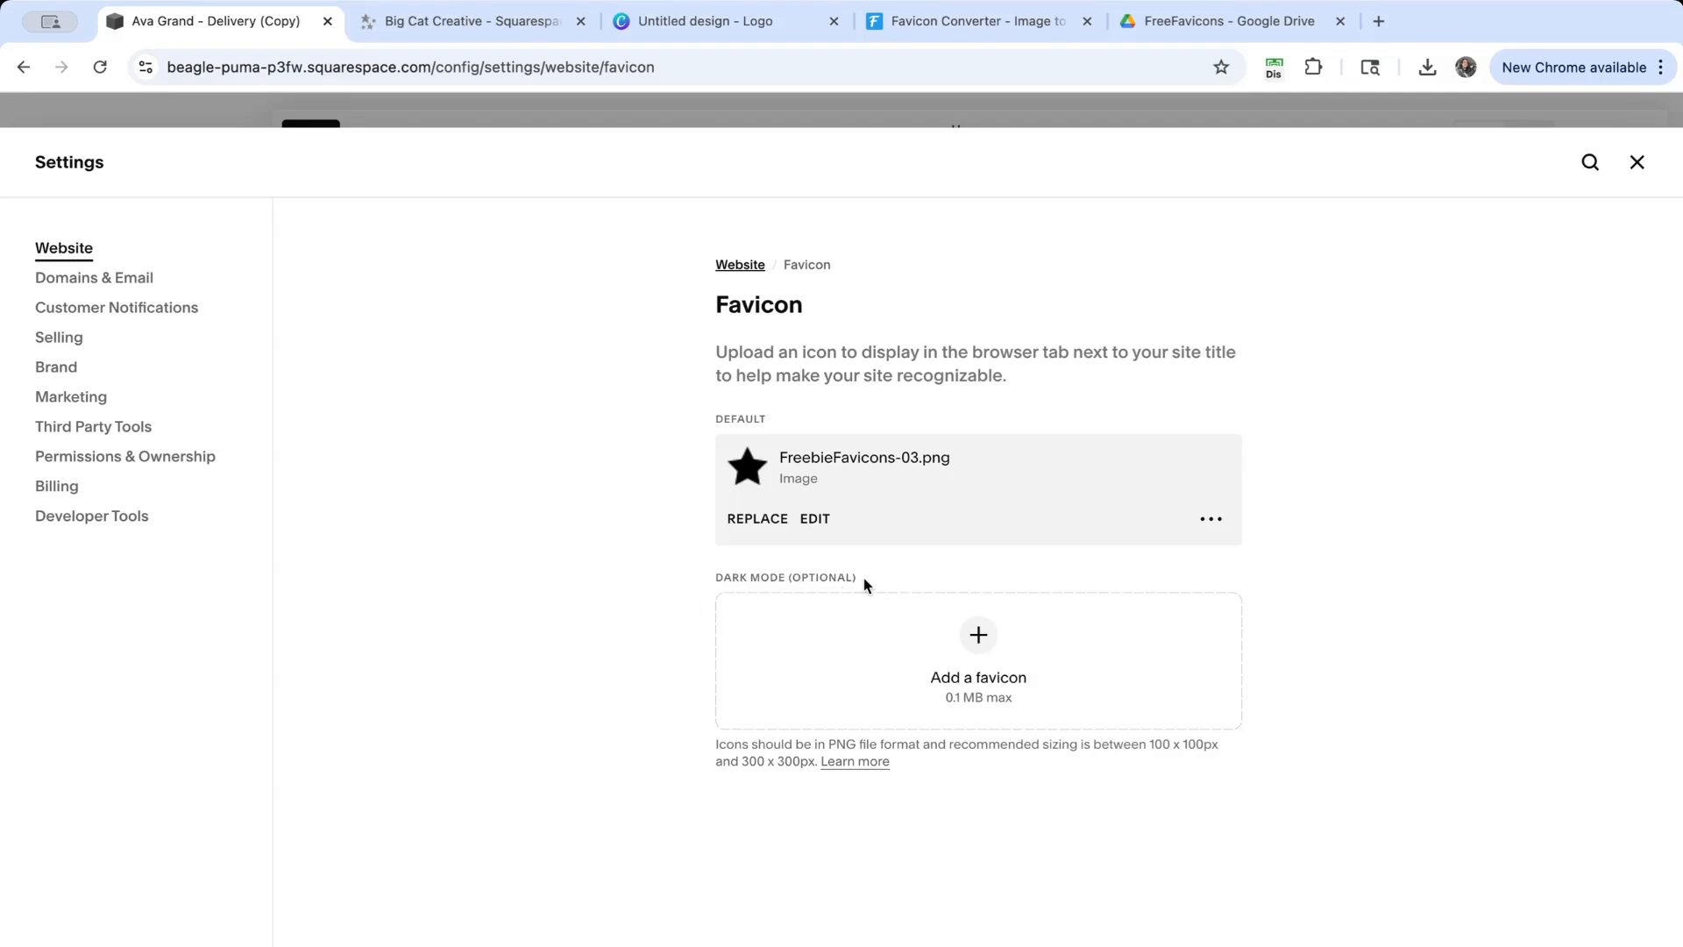
pyautogui.moveTo(865, 577); pyautogui.dragTo(695, 582)
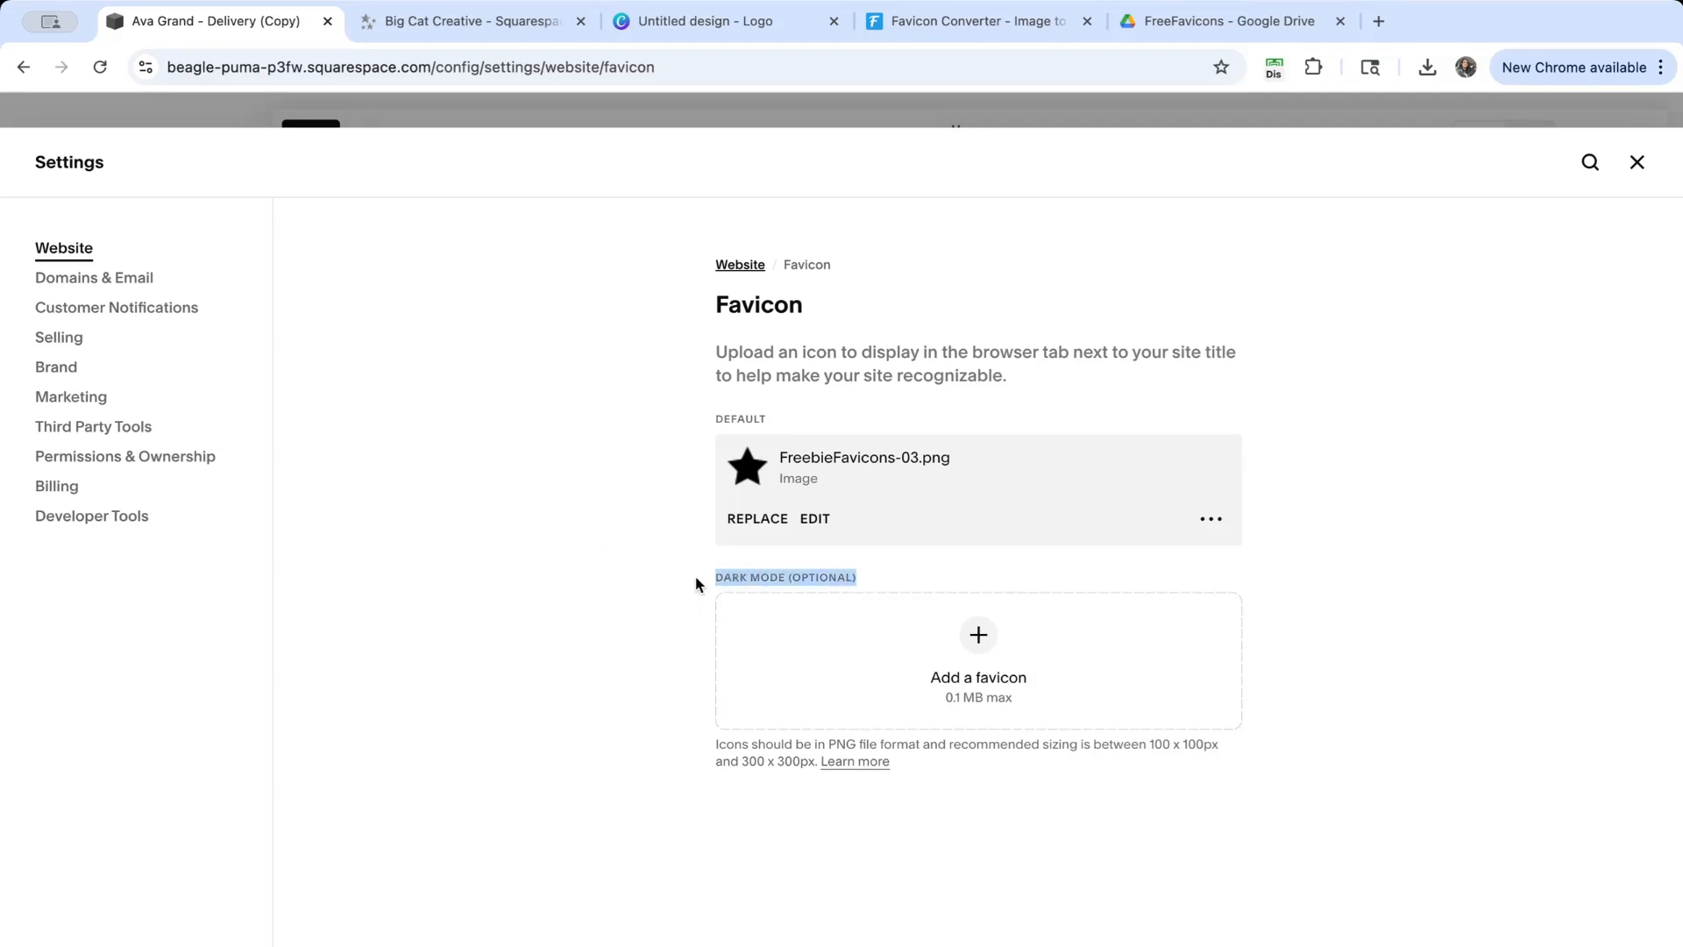
pyautogui.click(676, 631)
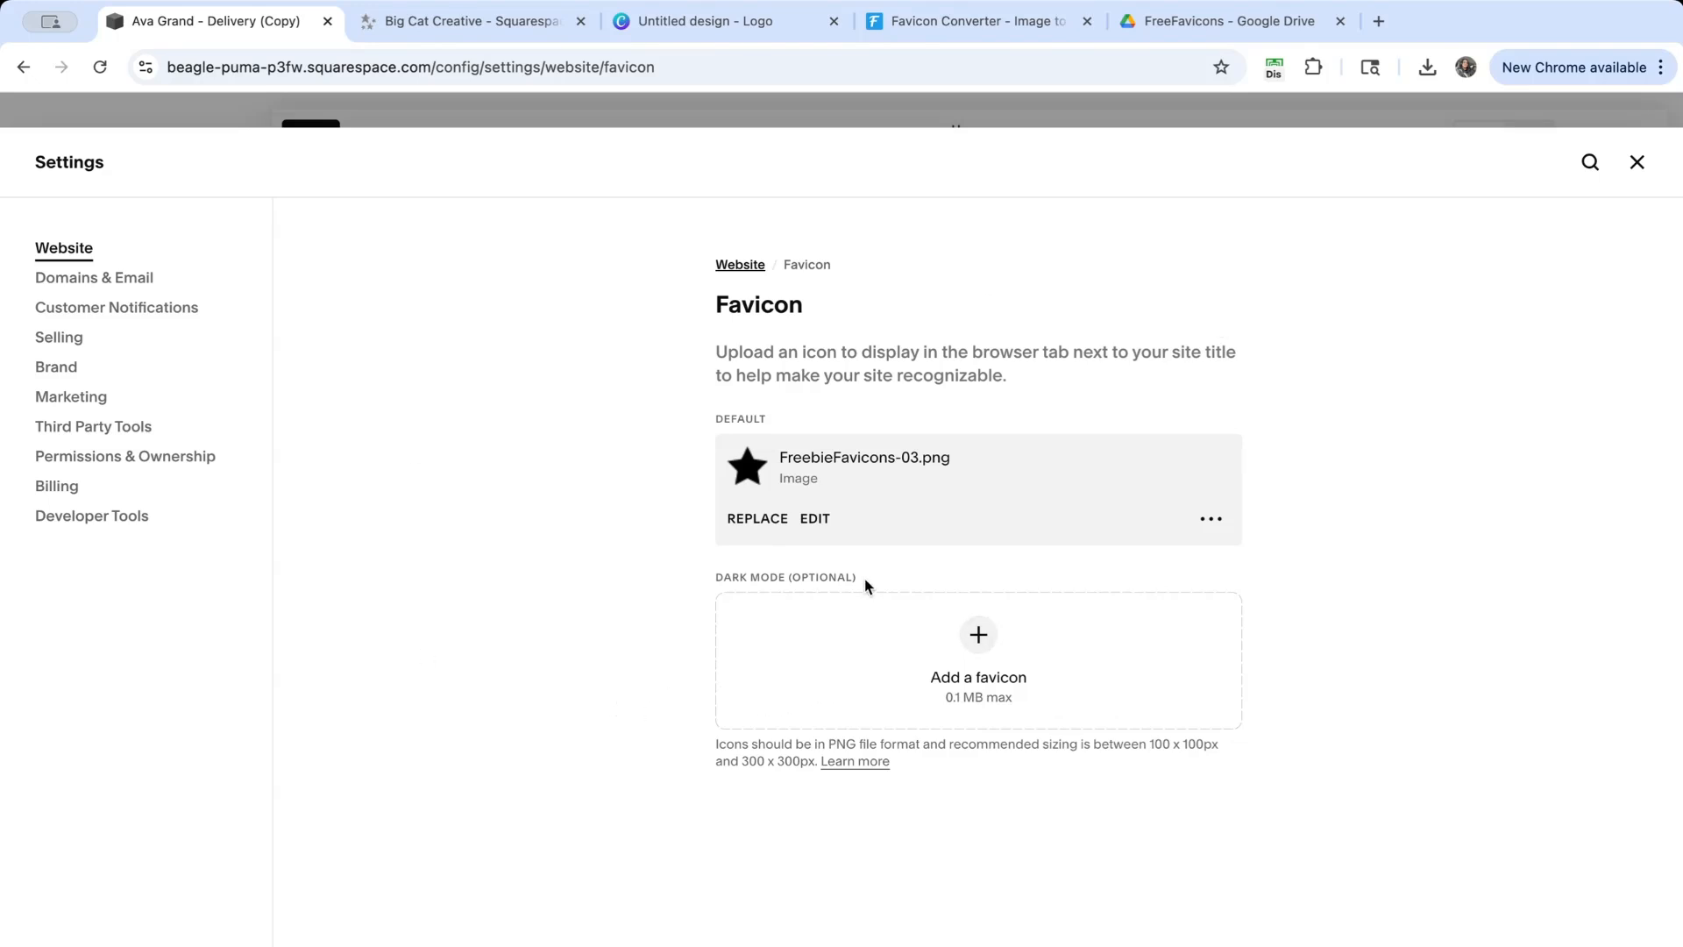
pyautogui.moveTo(865, 580); pyautogui.dragTo(727, 580)
pyautogui.click(668, 611)
# - Close the Favicon settings and reload the site's page in the browser
pyautogui.click(1637, 162)
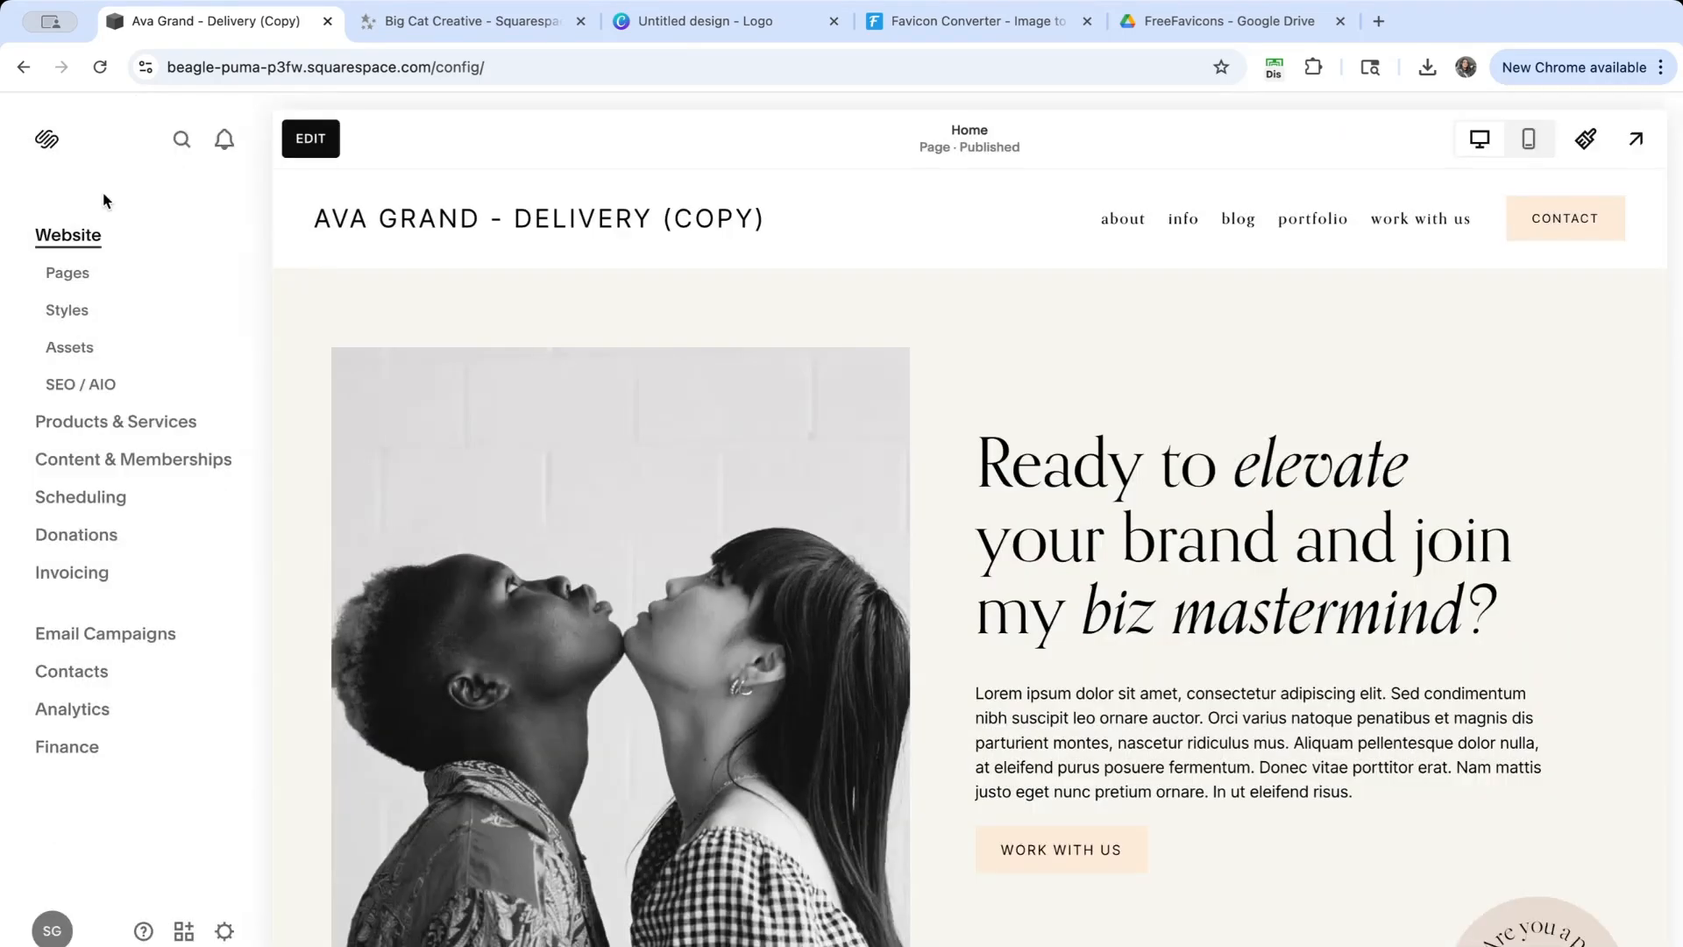
pyautogui.click(98, 66)
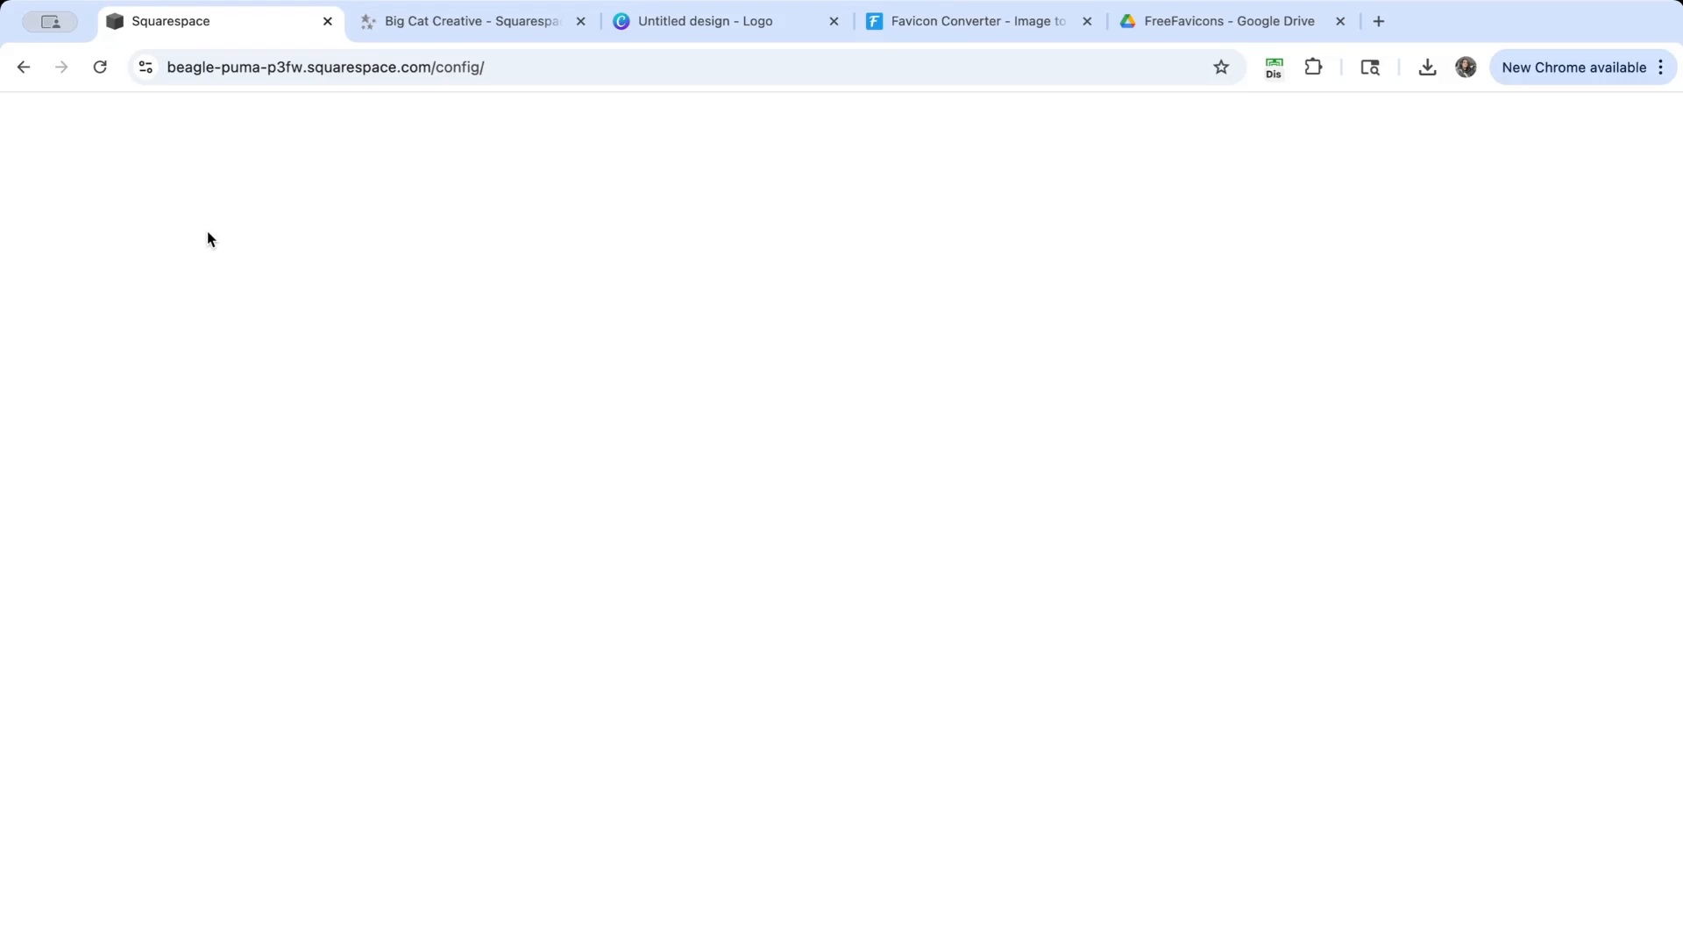